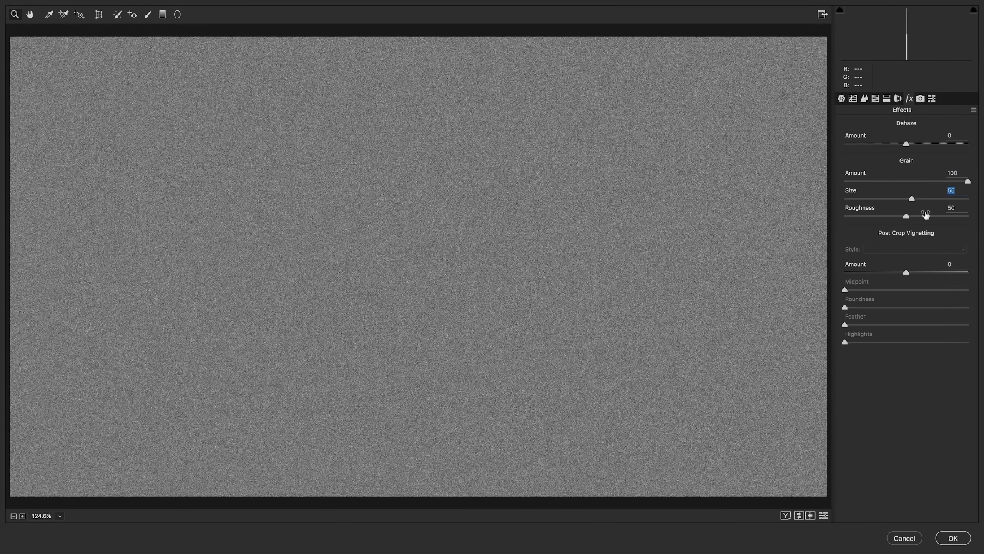
Step: Set the grain roughness to 100 and apply the Camera Raw filter
drag(956, 222, 968, 221)
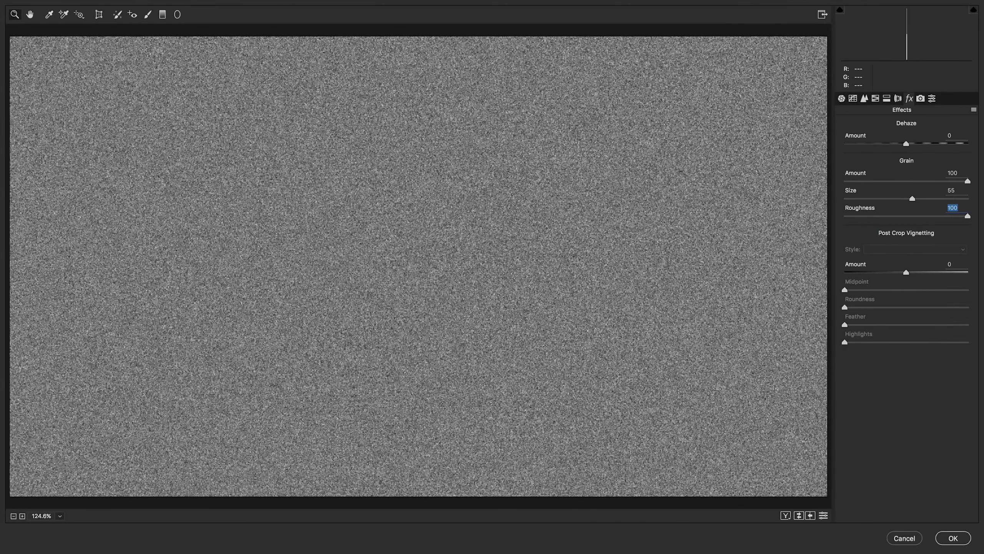
click(946, 539)
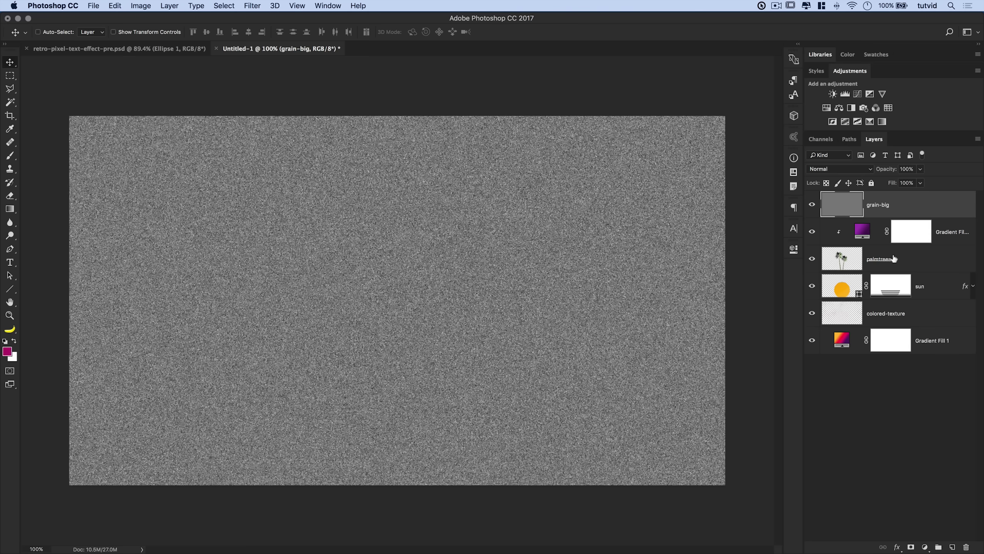
Step: Set the grain-big layer's blend mode to Soft Light, compare the artwork without it, and lower its opacity to 38%
click(856, 170)
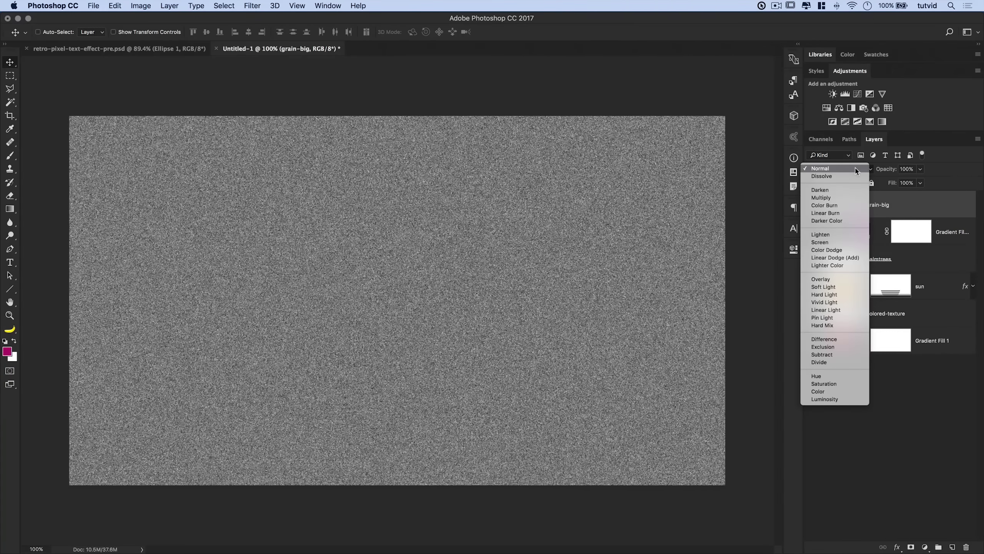
click(823, 287)
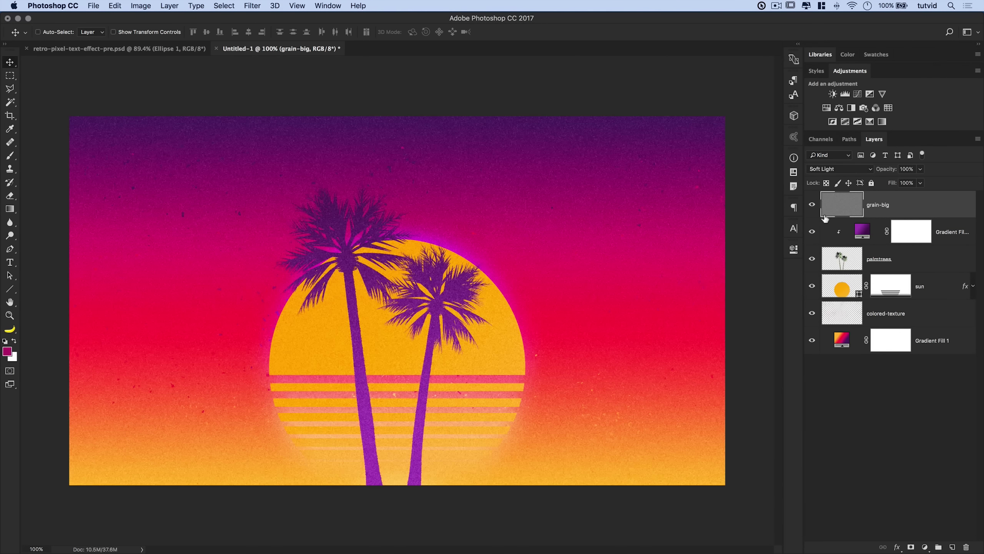
click(812, 205)
click(813, 205)
drag(886, 170, 858, 177)
Step: Duplicate the grain-big layer and apply a Motion Blur to the copy with a 90° angle and a distance of 45 pixels
key(super+j)
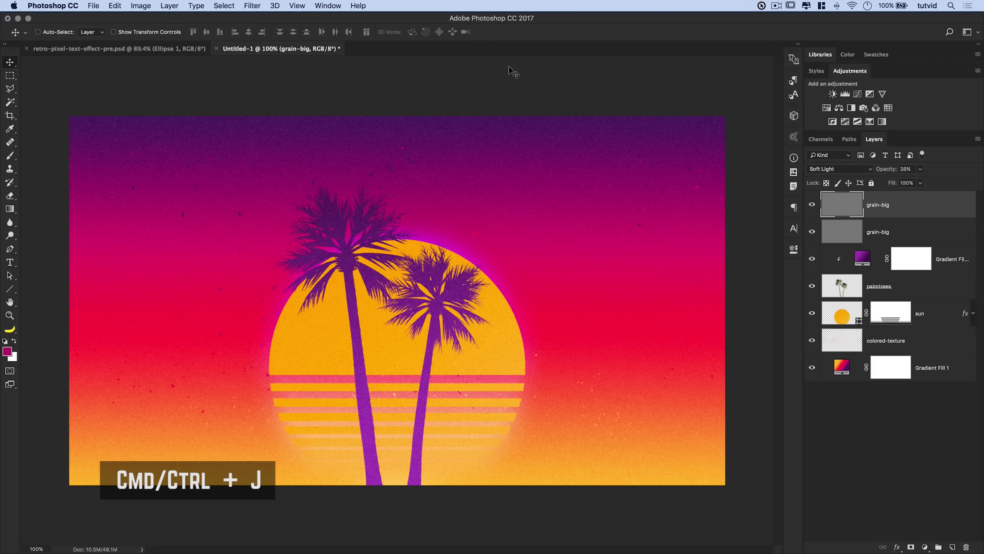
click(252, 5)
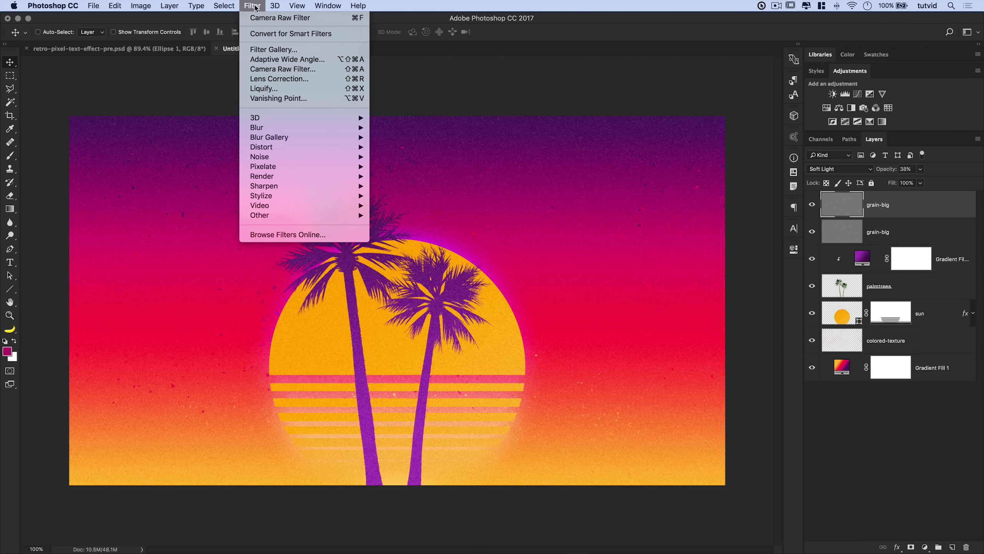
mouse_move(315, 127)
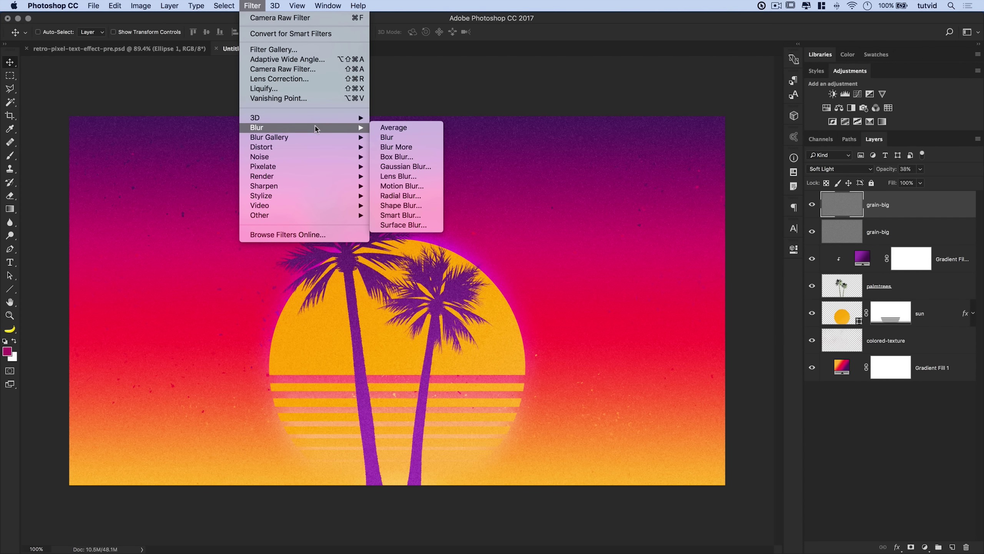
click(400, 185)
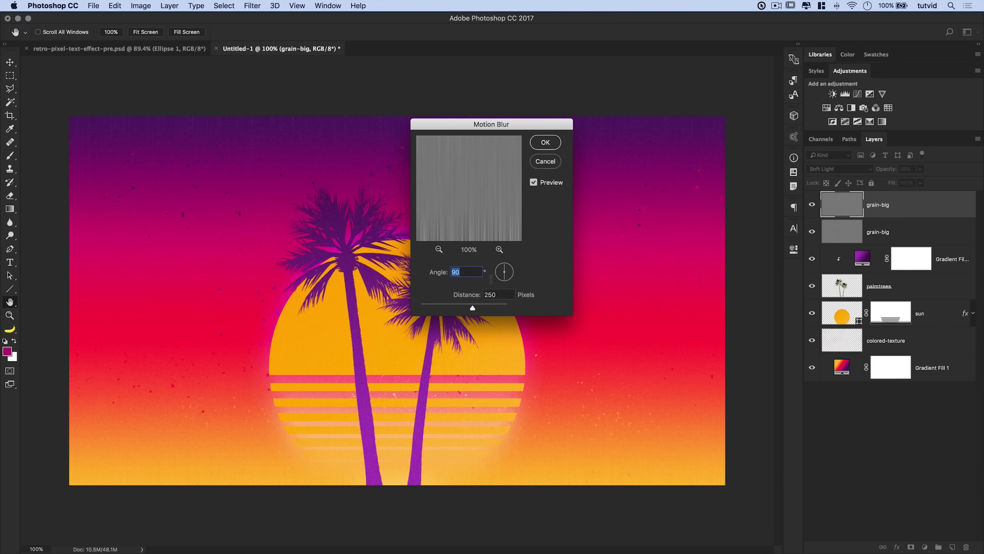
click(499, 294)
text(65)
key(Tab)
click(490, 293)
text(45)
click(545, 142)
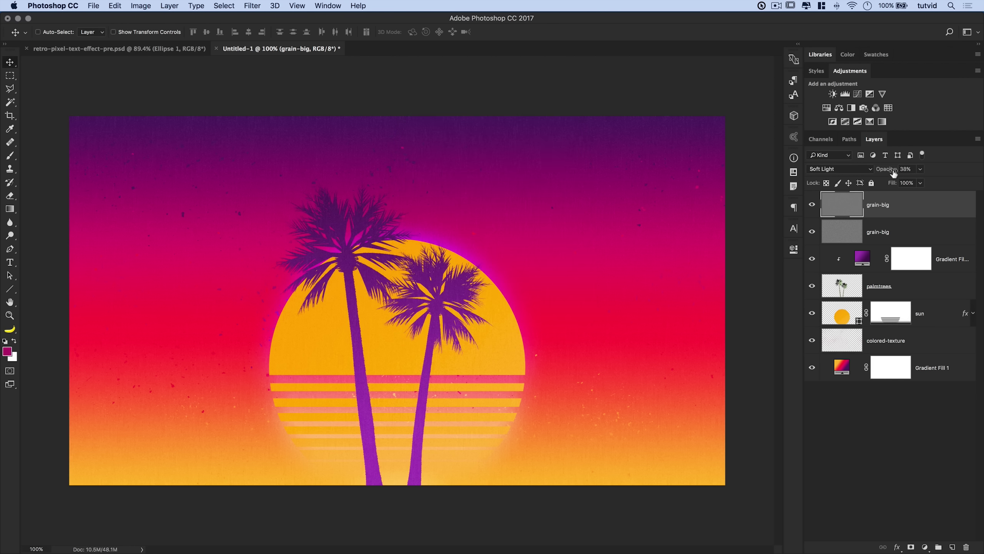
Step: Lower the blurred grain-big copy's opacity to 23% and compare the artwork with the grain layers hidden and shown
drag(893, 173, 887, 171)
drag(903, 171, 896, 166)
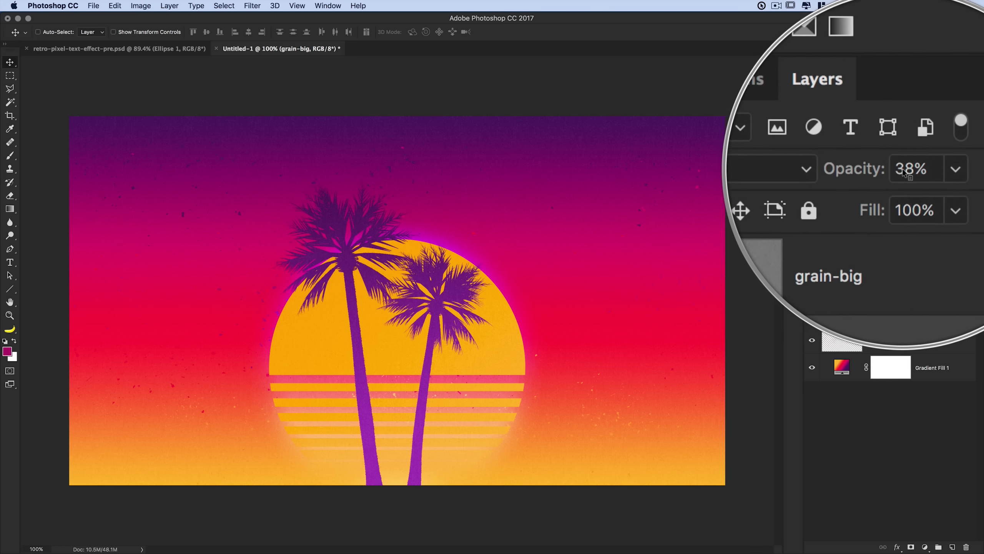
click(812, 233)
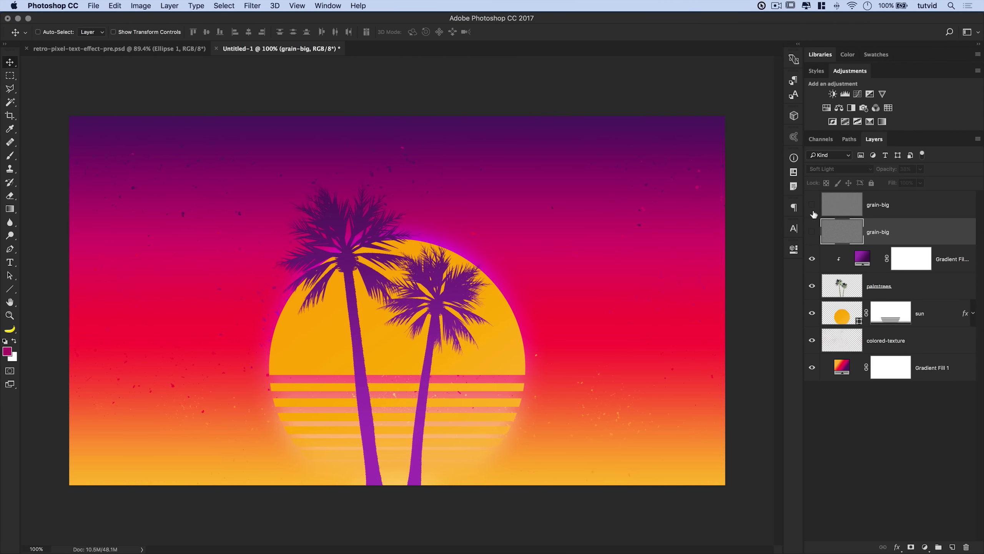
click(811, 232)
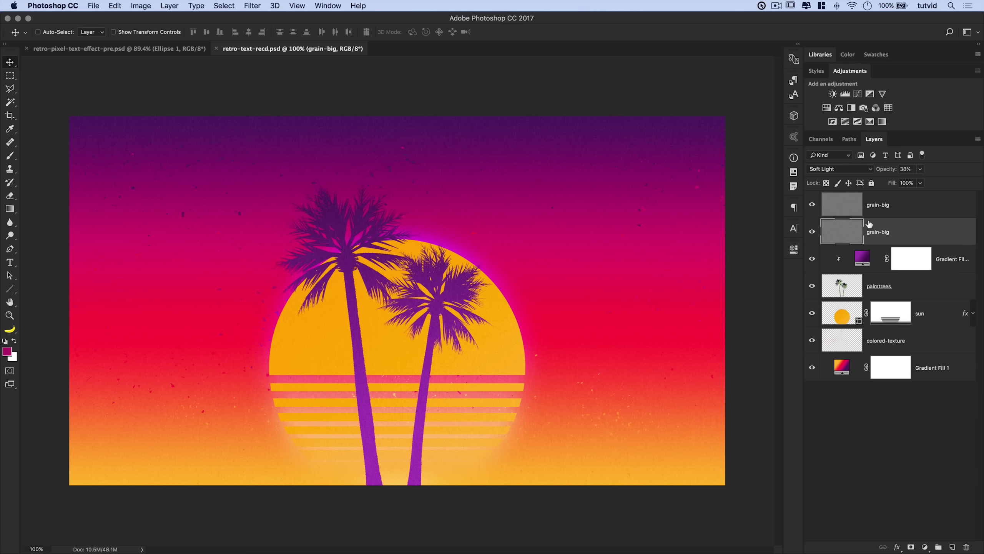
click(911, 214)
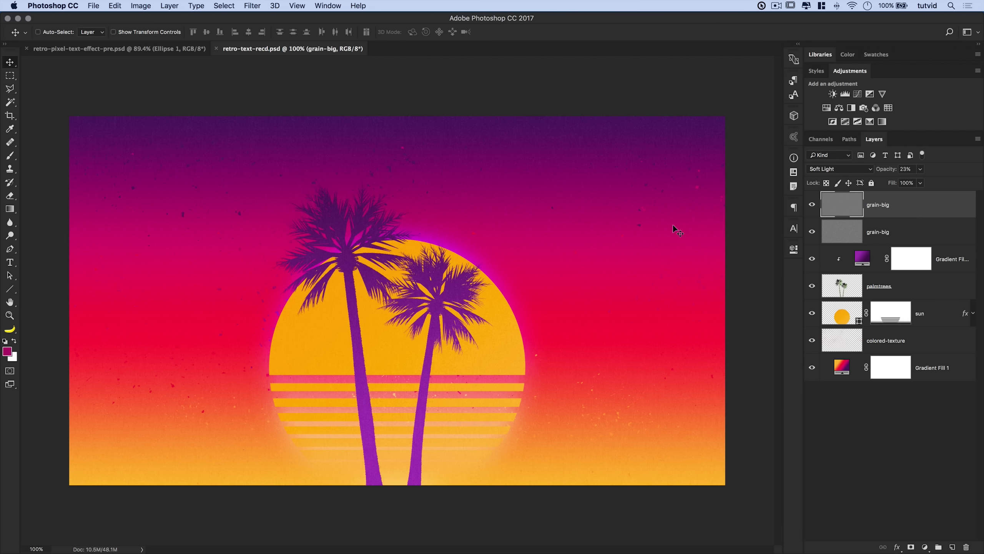
Step: Switch to Finder and place dust-scratches-4.jpg into the sunset artwork above the grain layers
key(super+Tab)
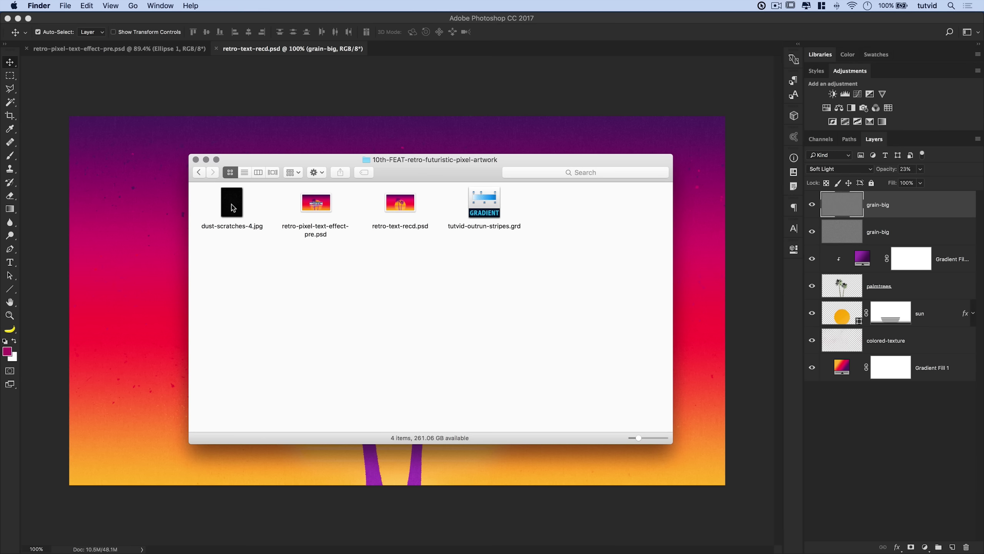
click(232, 206)
drag(206, 206, 138, 209)
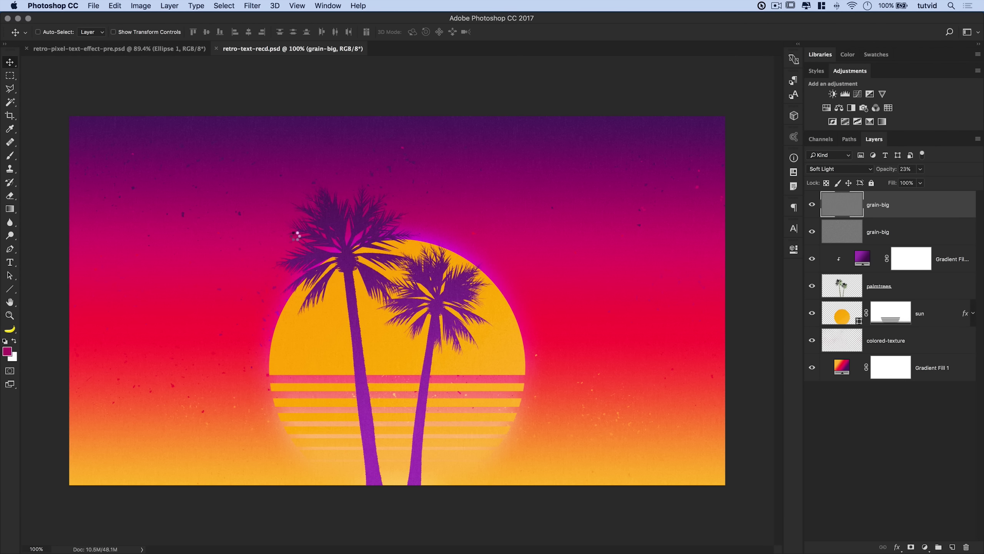
drag(252, 224, 252, 224)
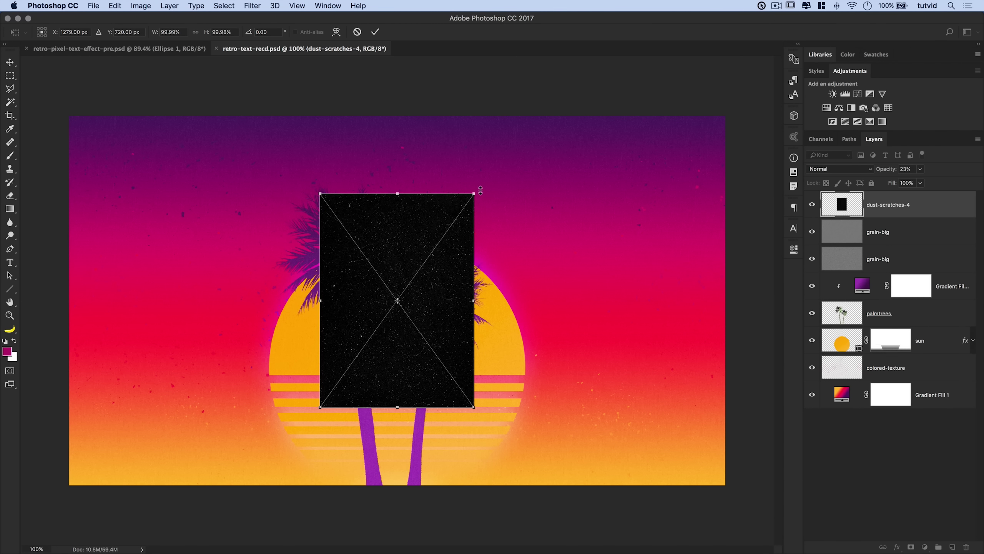
Step: Rotate the placed dust texture by -90° and scale it up until it covers the whole canvas
drag(481, 189, 306, 240)
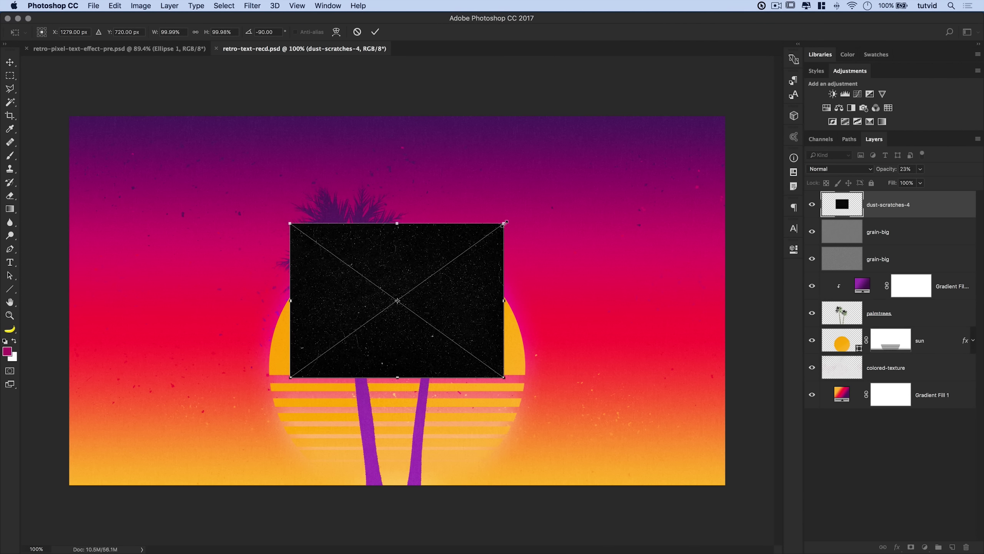
drag(504, 222, 712, 33)
click(375, 32)
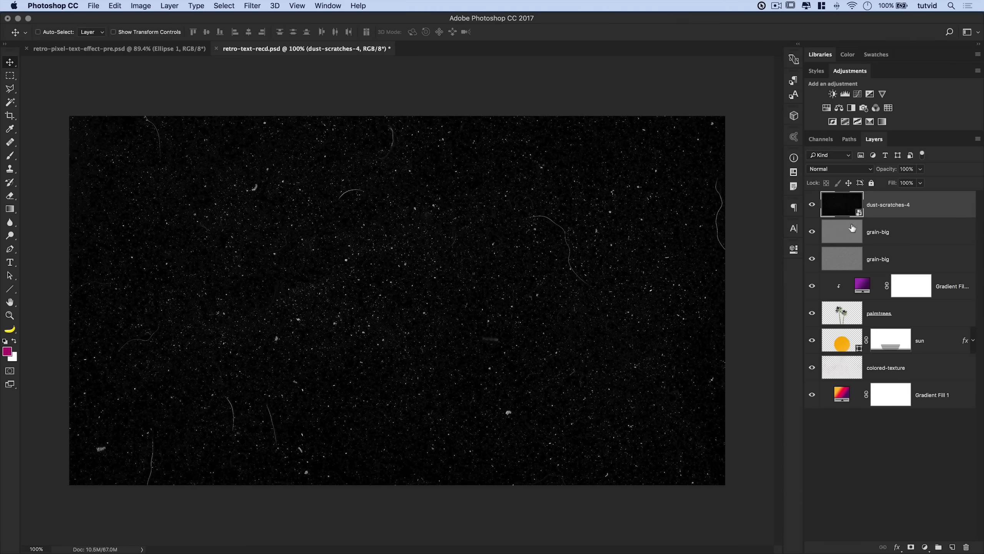
Step: Rasterize the dust-scratches-4 layer and invert its colors
right_click(916, 204)
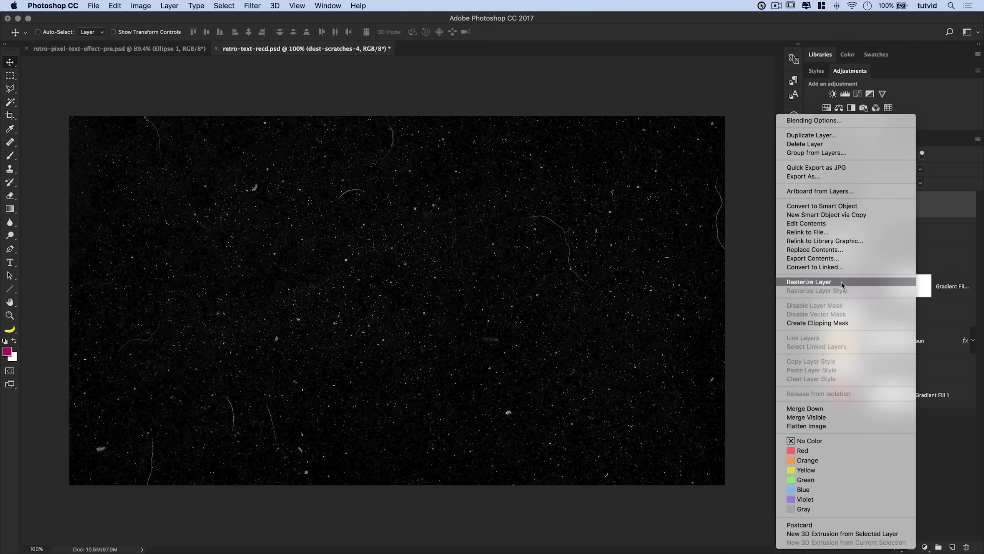
click(830, 282)
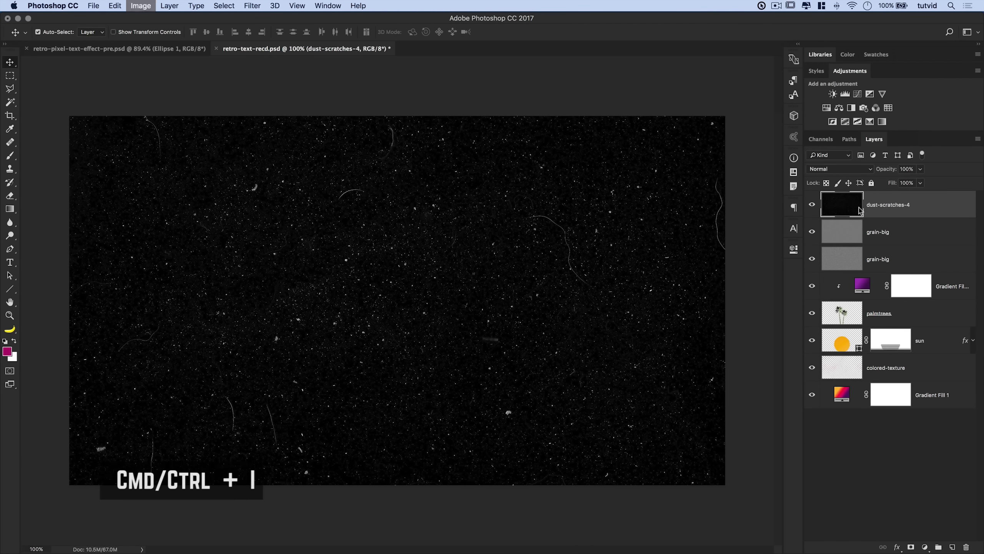
key(super+i)
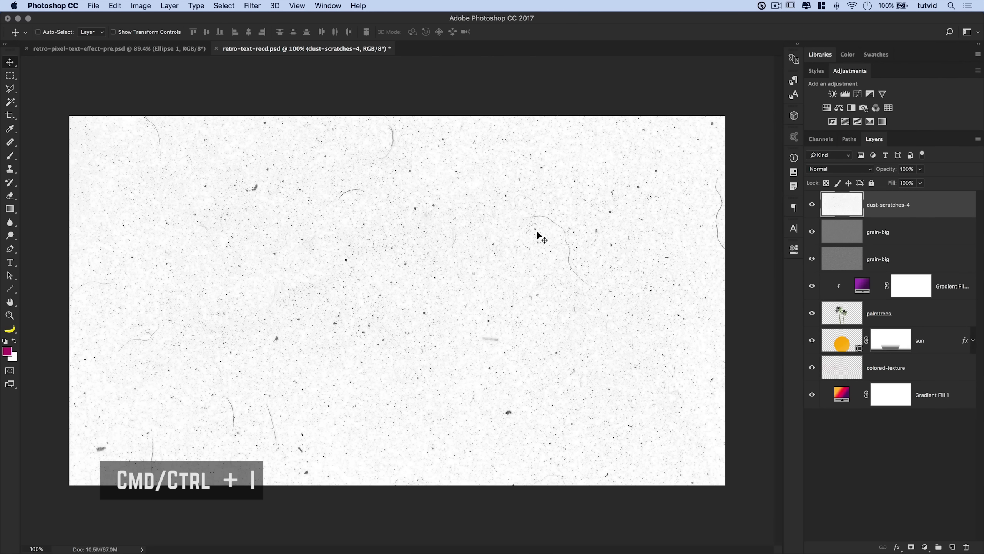
Step: Blend the dust-scratches-4 layer with Multiply, compare the artwork with and without it, and reduce its opacity
click(842, 169)
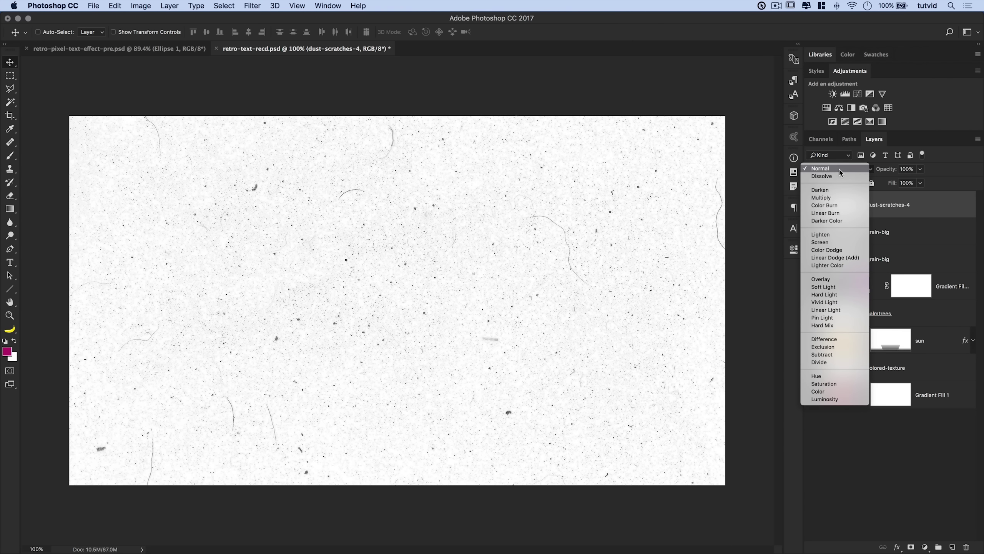
click(827, 197)
click(812, 204)
click(812, 205)
click(812, 205)
click(812, 205)
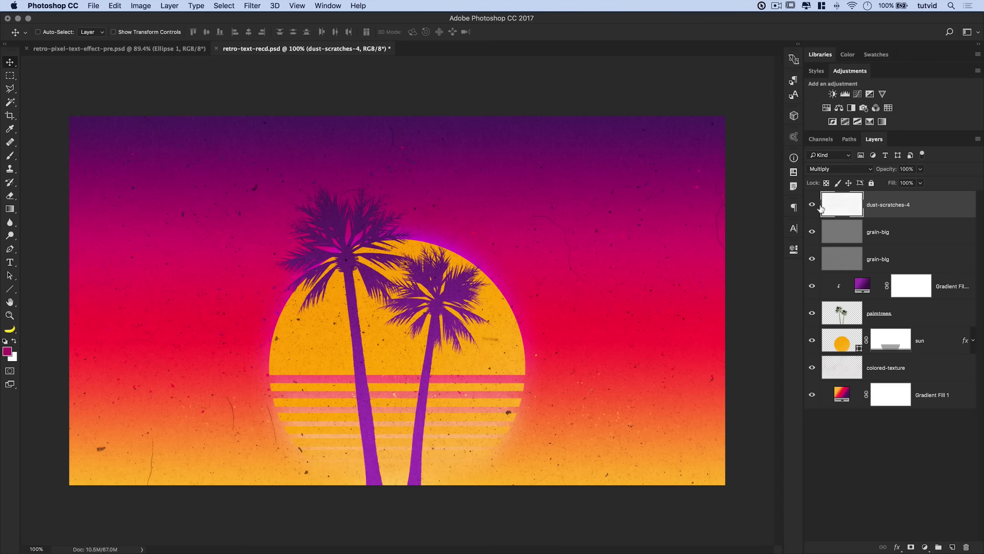
drag(887, 172, 882, 175)
drag(880, 172, 881, 179)
Step: Add a new layer above dust-scratches-4 and name it halftone
click(950, 544)
double_click(878, 205)
text(halftone)
key(Return)
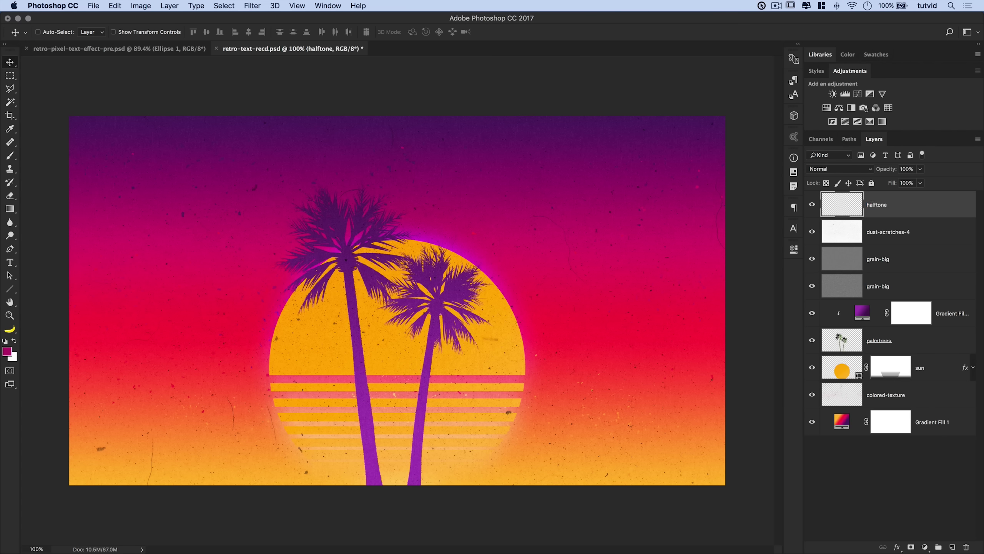
Step: Set the foreground color to black
click(11, 353)
drag(109, 260, 96, 263)
click(337, 129)
key(v)
Step: Fill the halftone layer with white
click(116, 9)
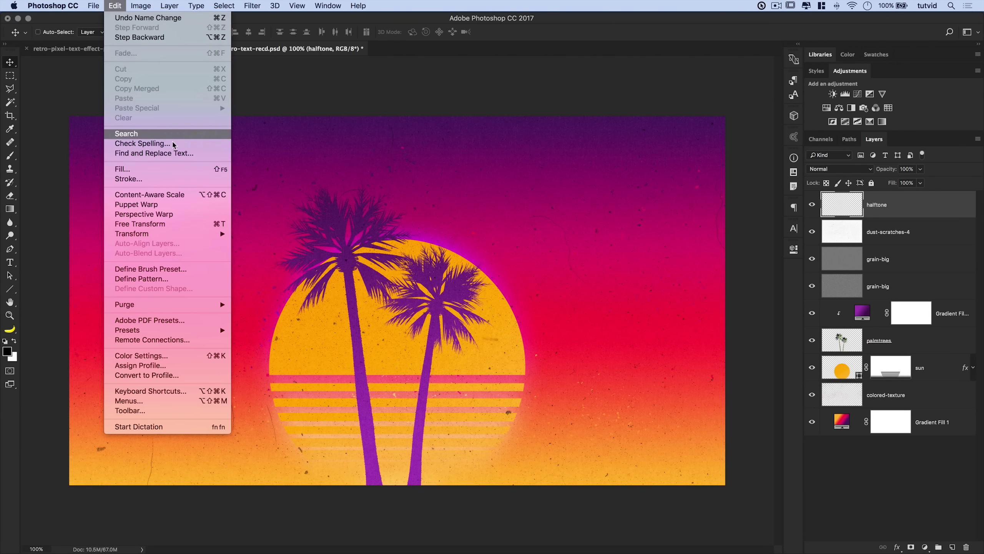
click(171, 170)
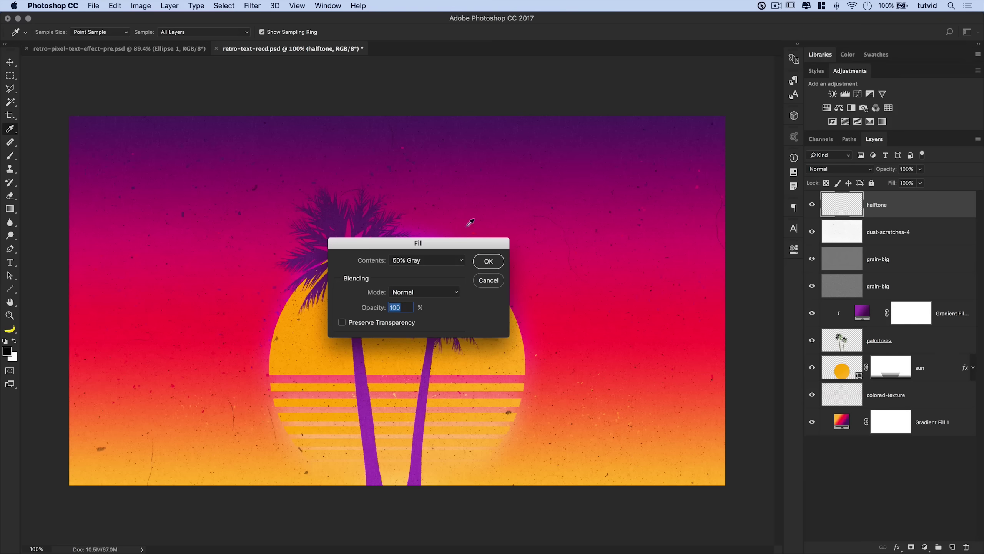
click(434, 264)
click(409, 269)
click(484, 263)
Step: Apply the Halftone Pattern filter at size 2 and contrast 30 with the Line pattern type, after previewing Circle and Dot
click(247, 5)
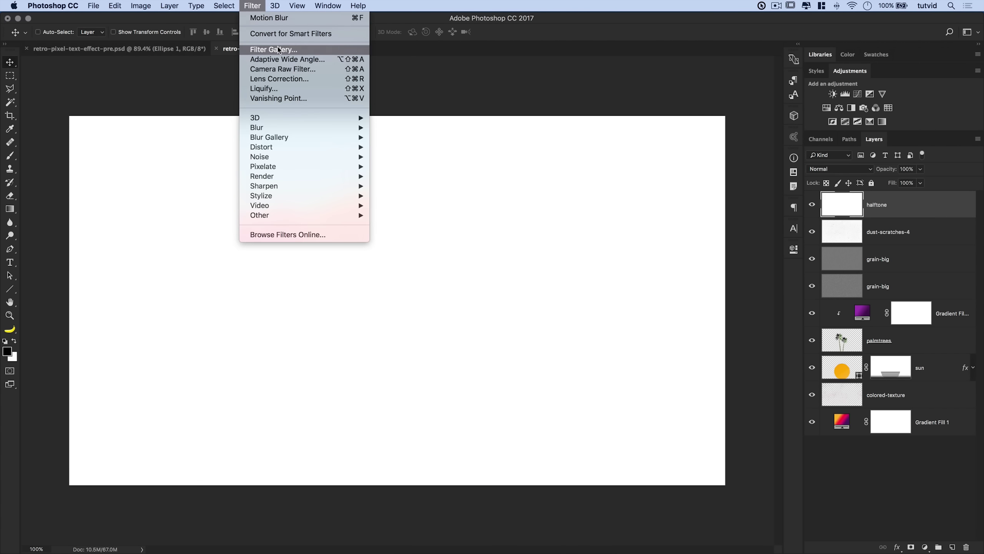
click(277, 48)
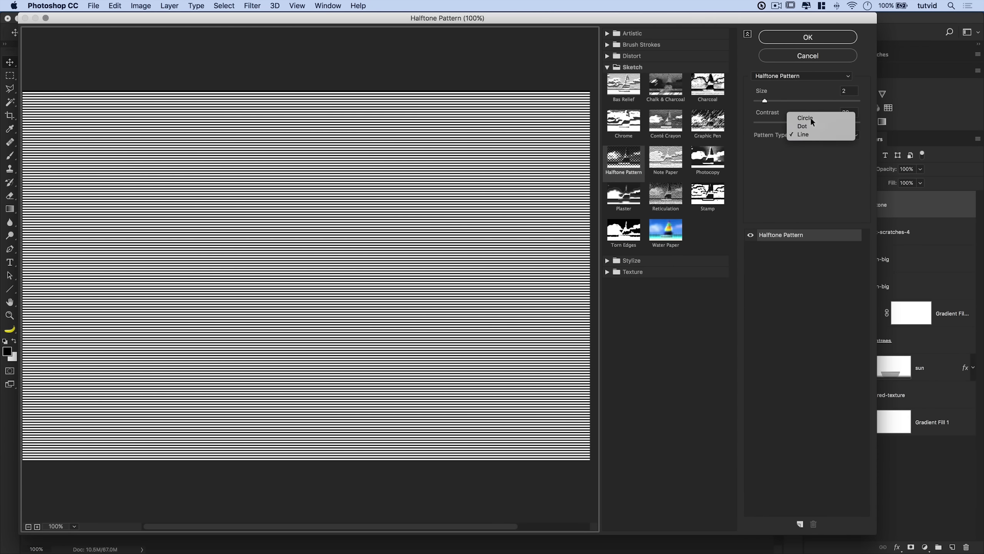
click(810, 118)
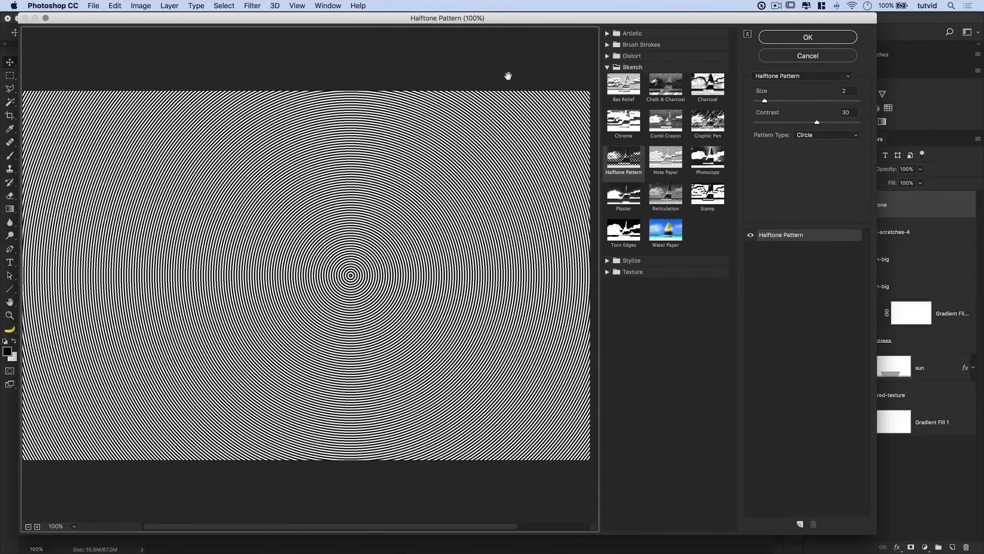
click(831, 135)
click(822, 143)
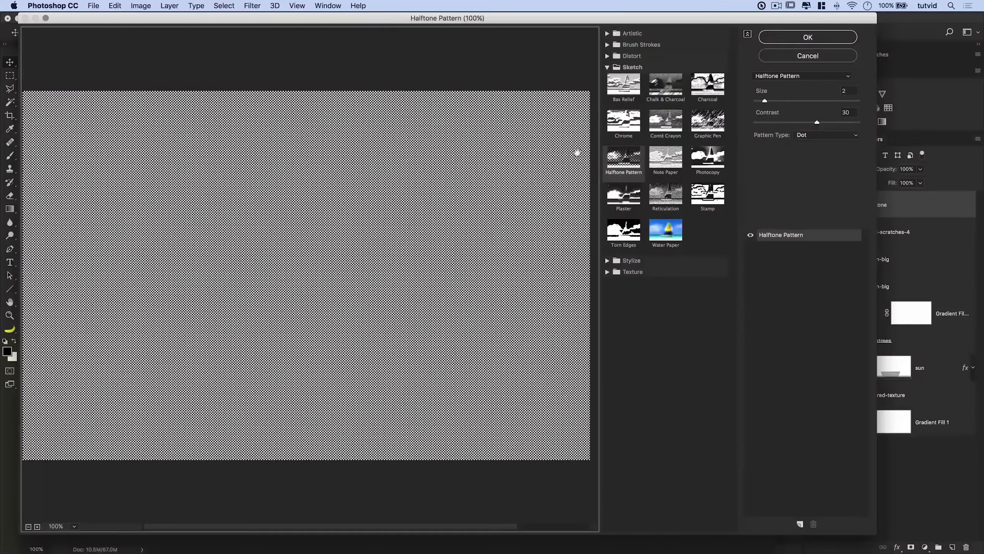
click(826, 135)
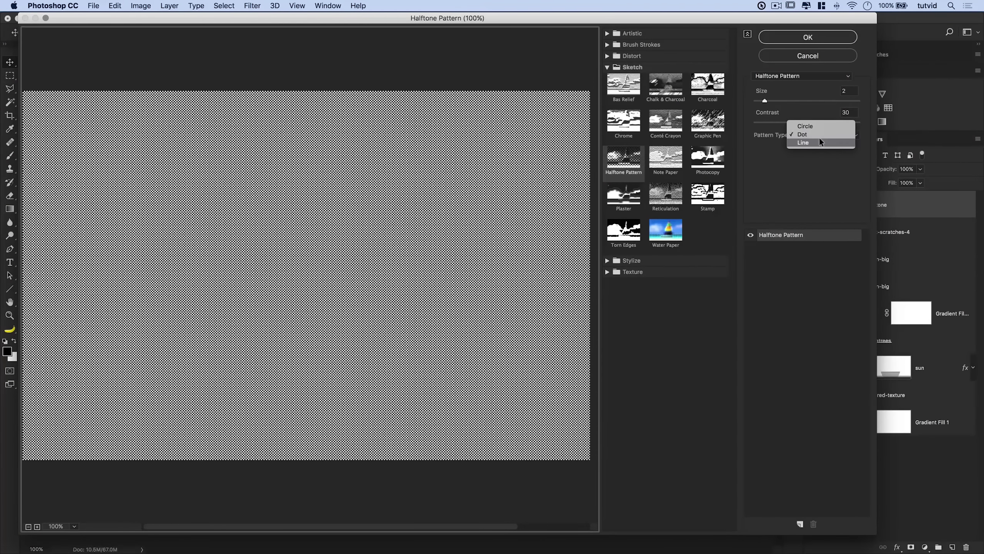
click(820, 141)
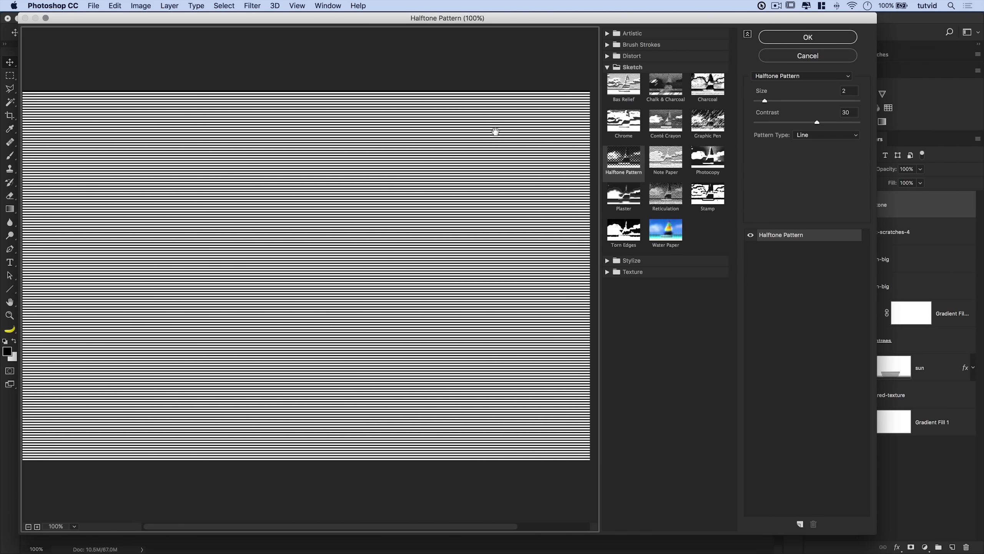
click(795, 41)
Step: Set the halftone layer's blend mode to Multiply and its opacity to 25%
click(849, 169)
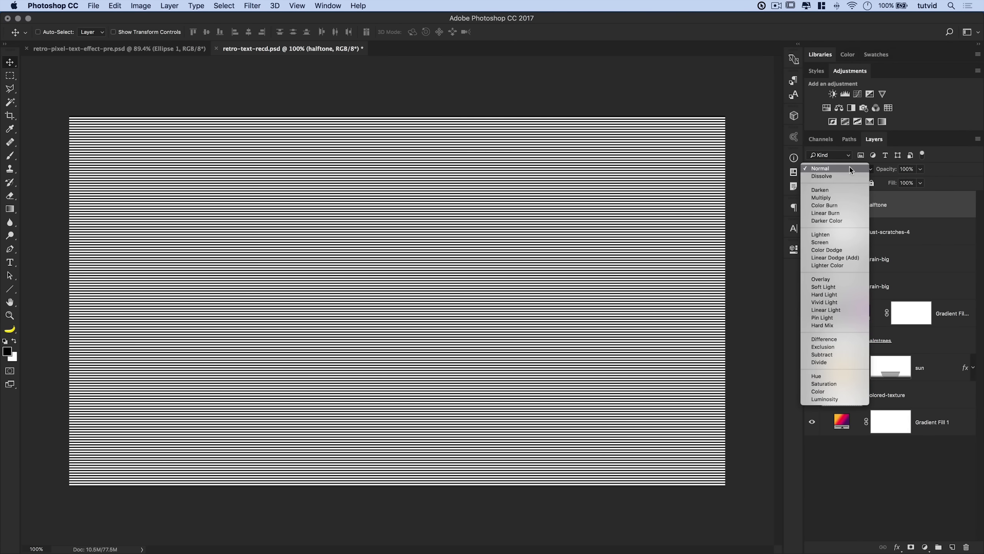
click(834, 196)
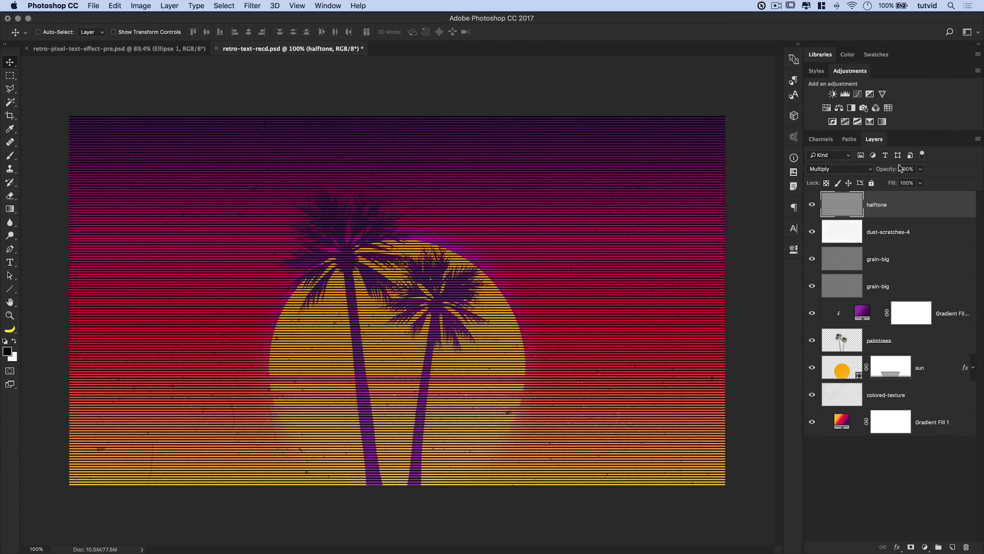
text(25)
key(Tab)
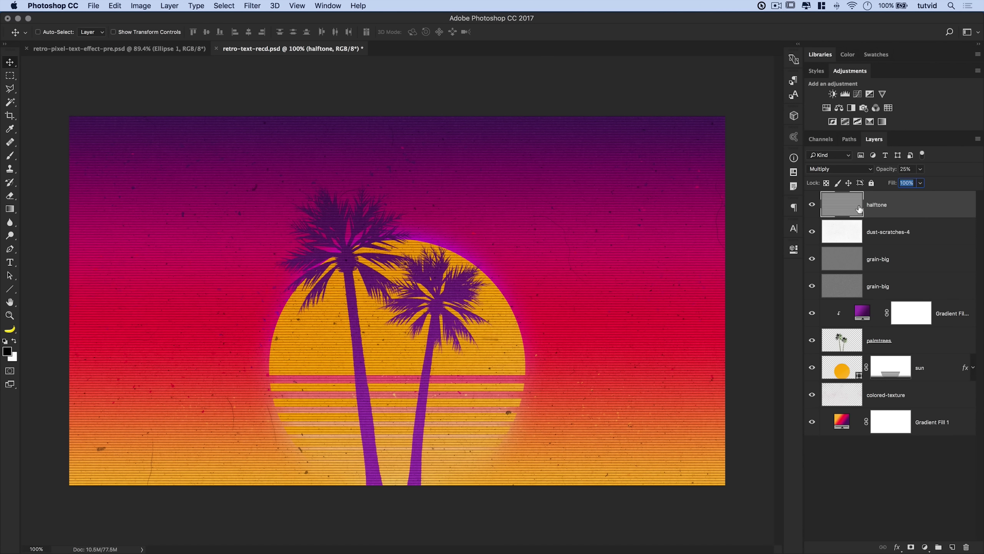
Step: Apply a Gaussian Blur with a 0.6-pixel radius to the halftone layer
click(252, 5)
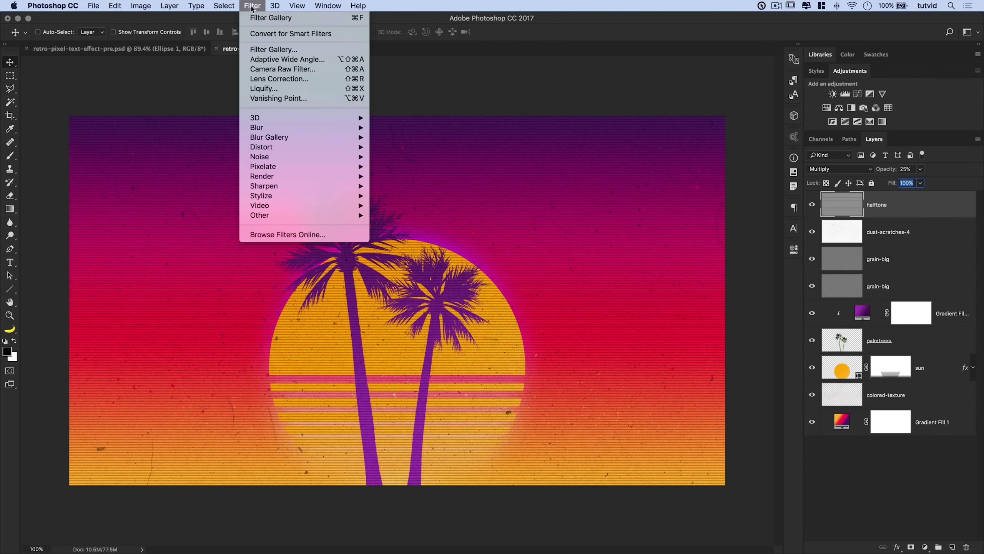
mouse_move(303, 128)
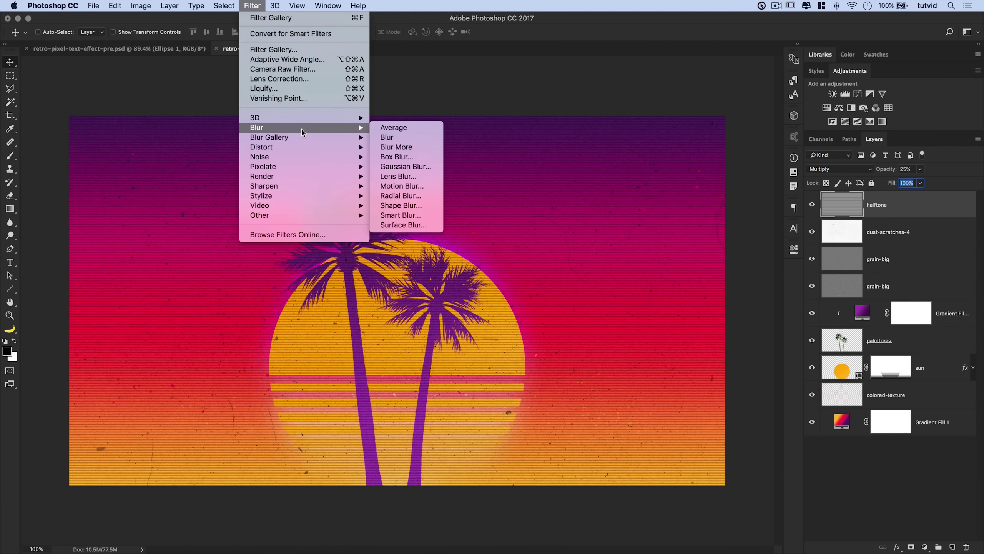
click(403, 166)
text(1)
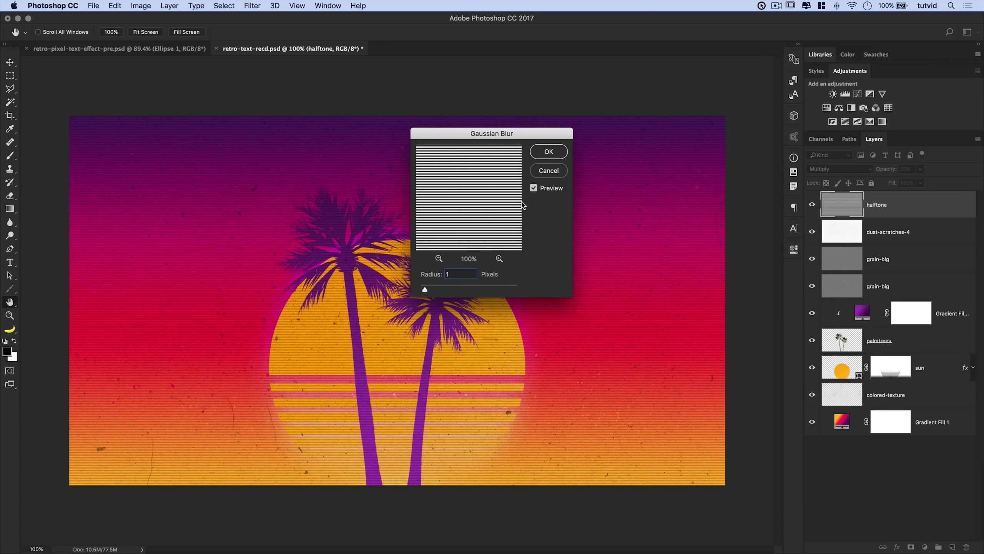
key(BackSpace)
text(0.6)
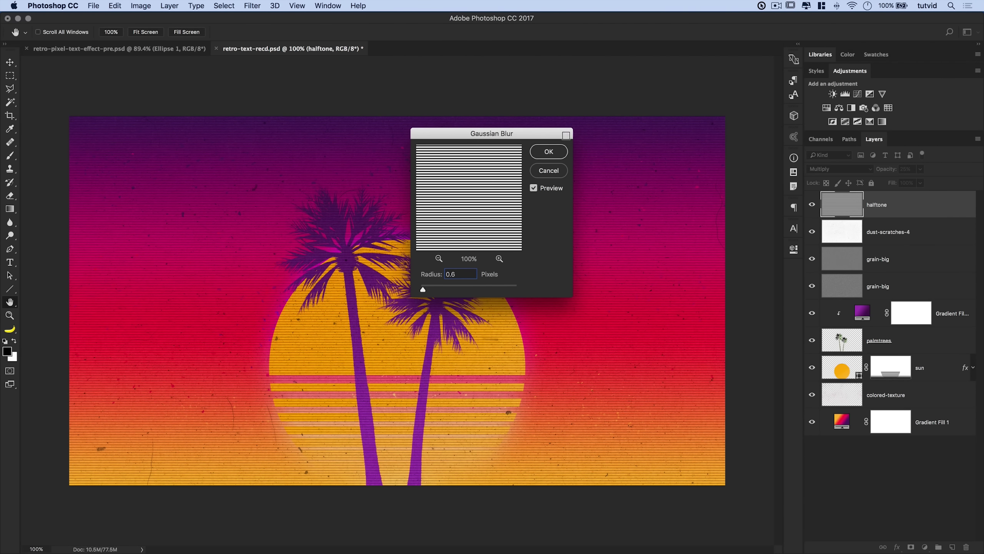
click(549, 152)
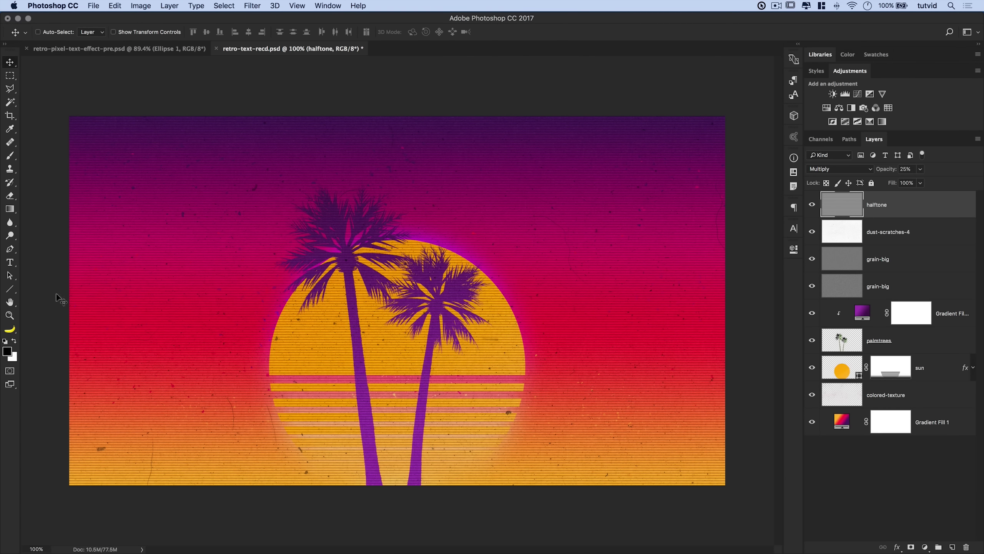
Step: Add the text "MOTOR" over the palm trees in the FatFrank font at 350 pt
click(10, 263)
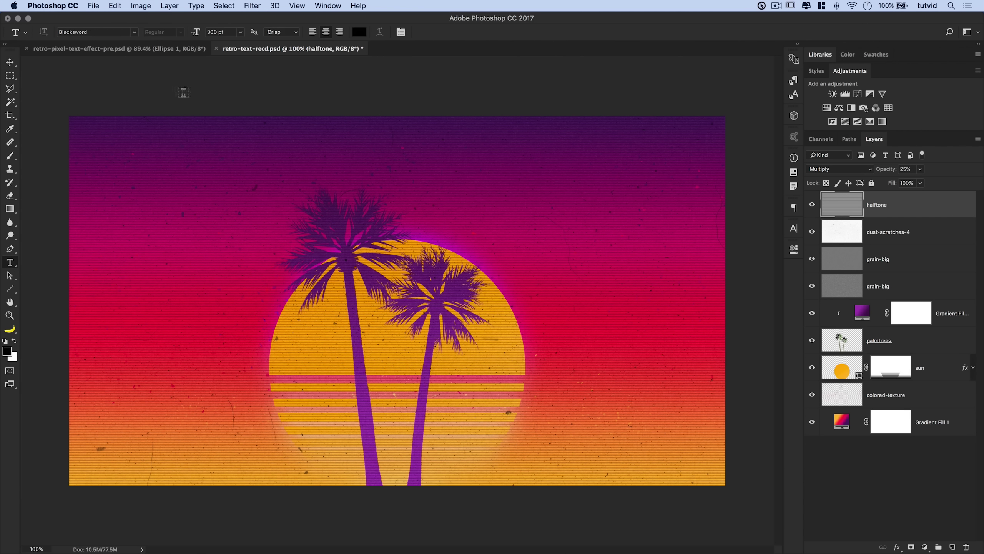
click(131, 33)
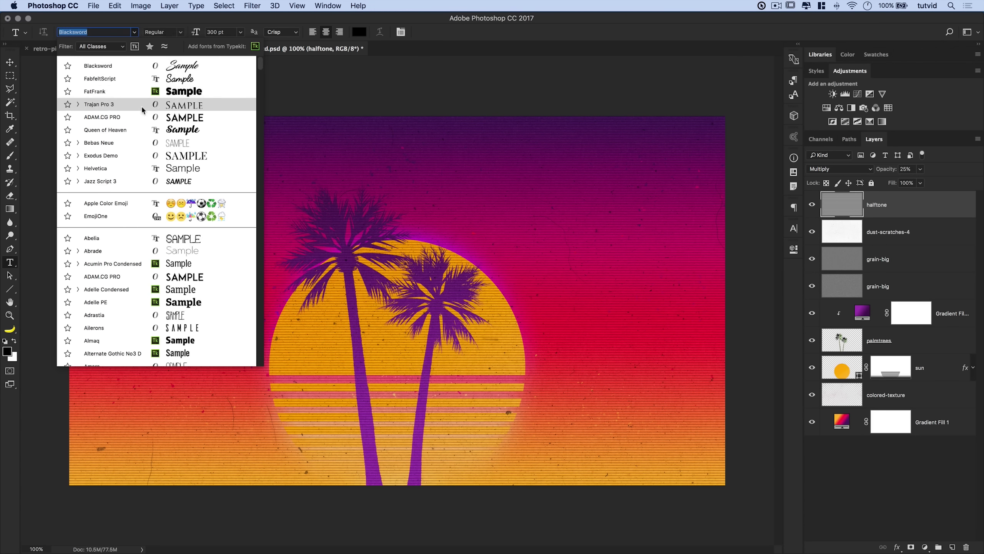
click(103, 91)
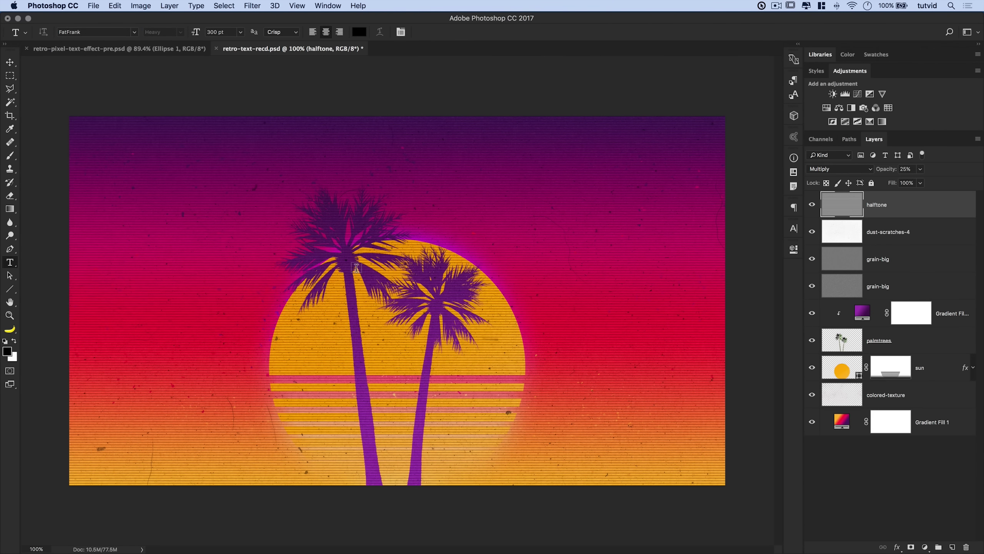
double_click(212, 32)
text(350)
click(353, 296)
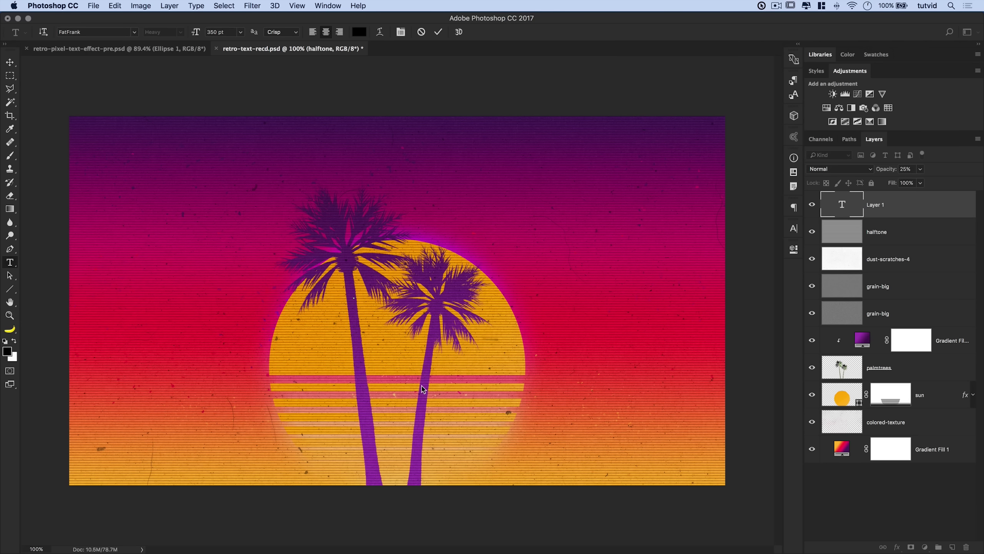
text(MOTOR)
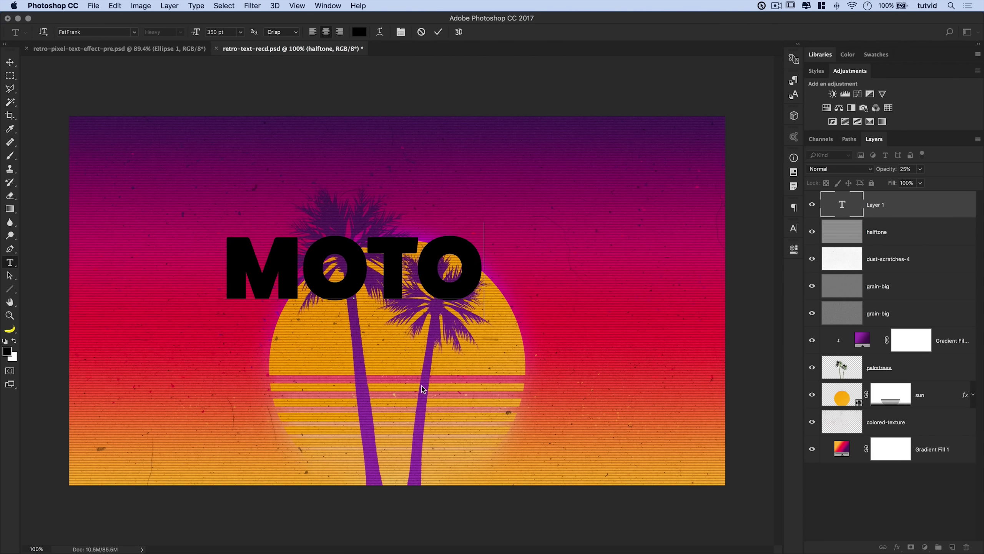
click(439, 34)
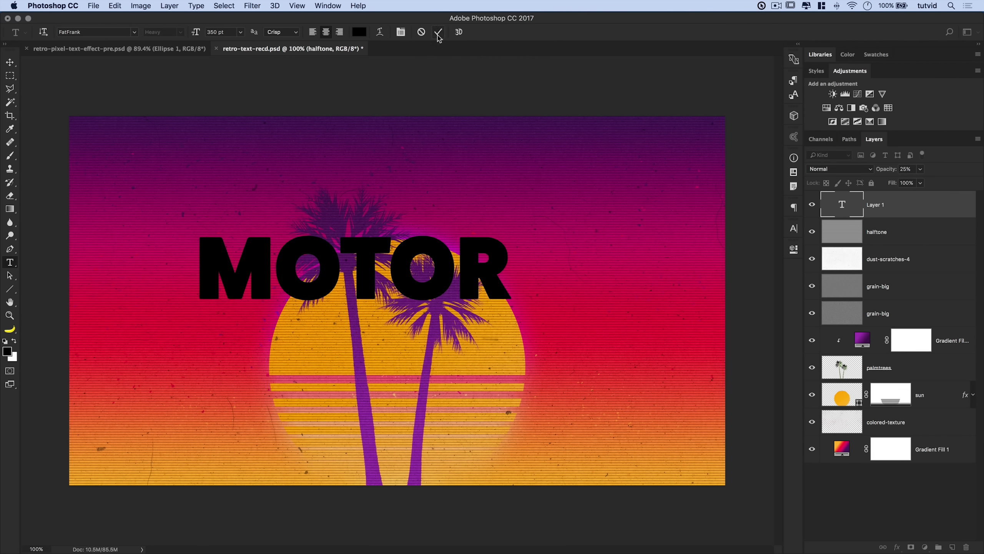
Step: Centre the MOTOR text vertically and horizontally on the canvas, then clear the selection
click(10, 62)
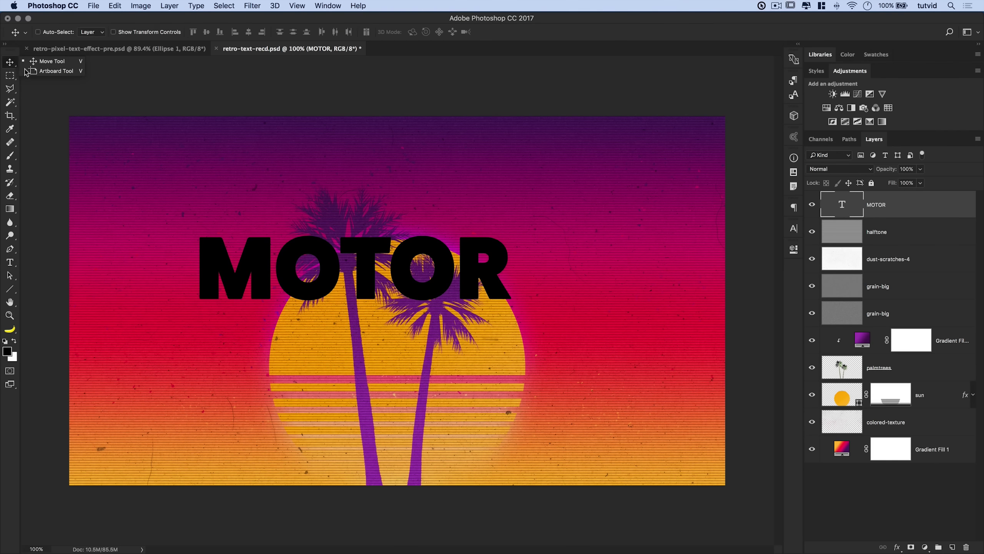
drag(411, 282, 438, 305)
click(224, 5)
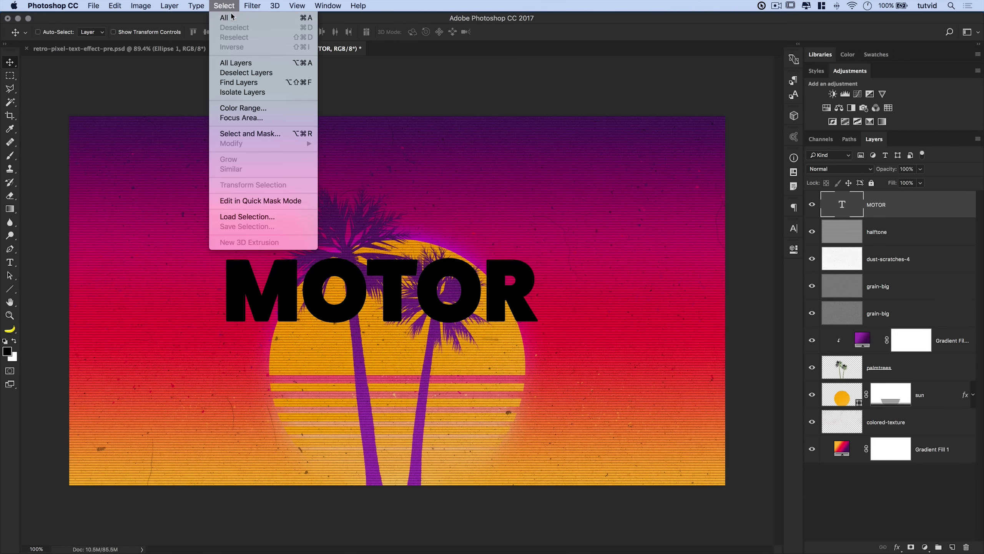
click(233, 17)
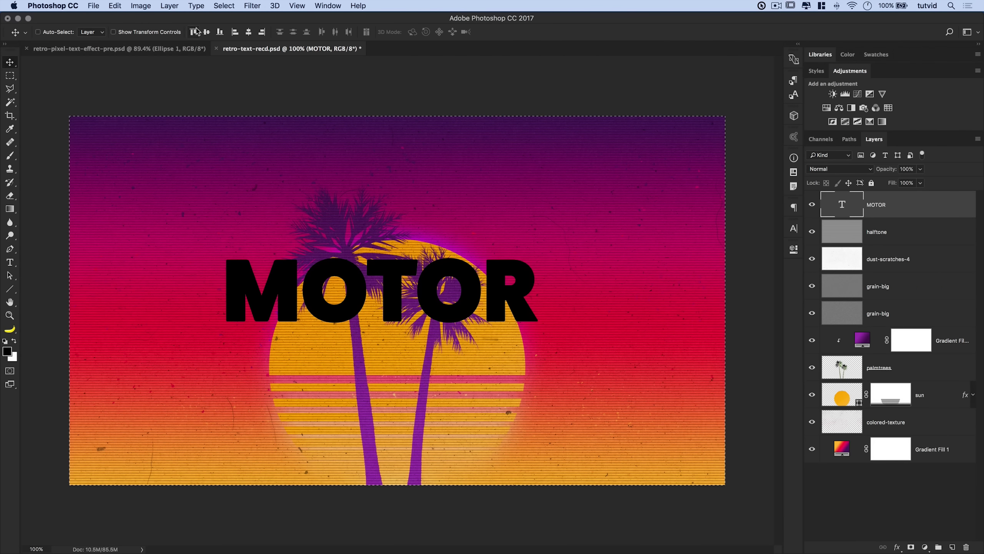
click(207, 32)
click(248, 32)
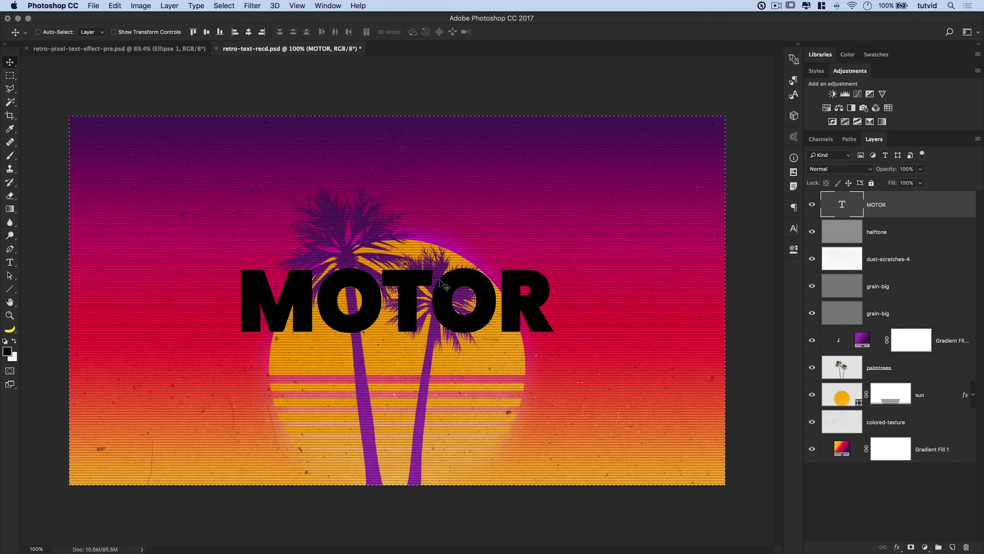
key(super)
key(super+d)
key(super+j)
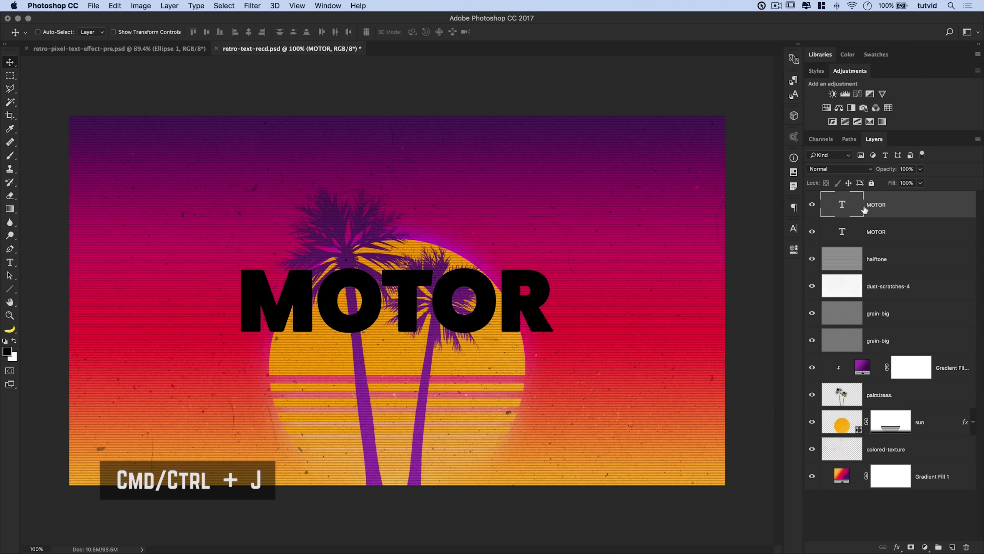
click(812, 204)
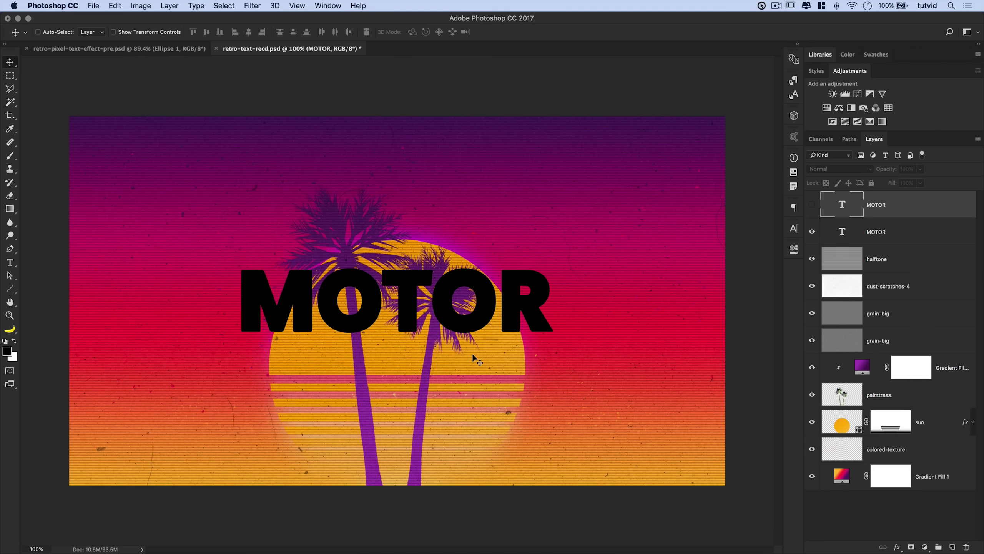
drag(926, 213, 923, 214)
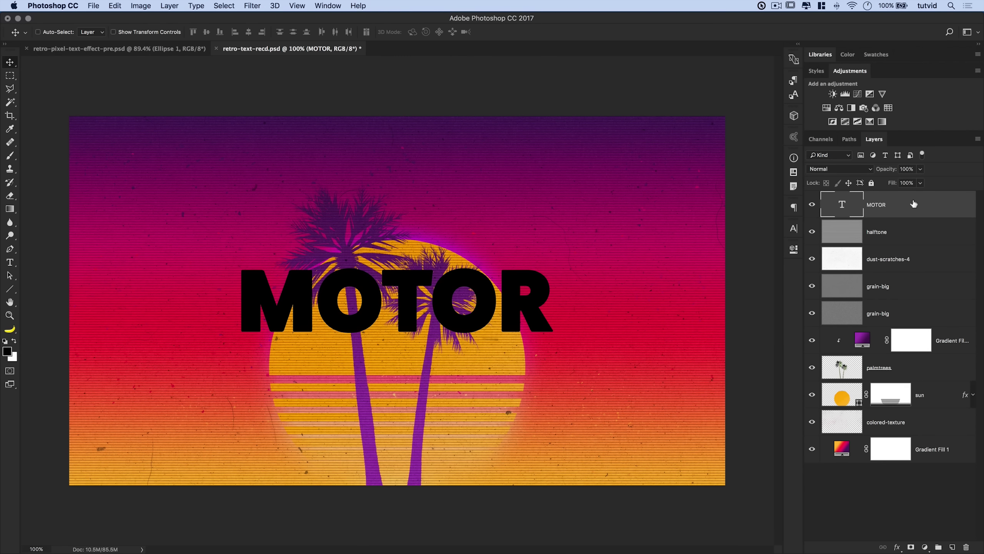
Step: Convert the MOTOR text layer to a shape and add a bright blue (#00aeff) Solid Color fill layer above it
right_click(903, 205)
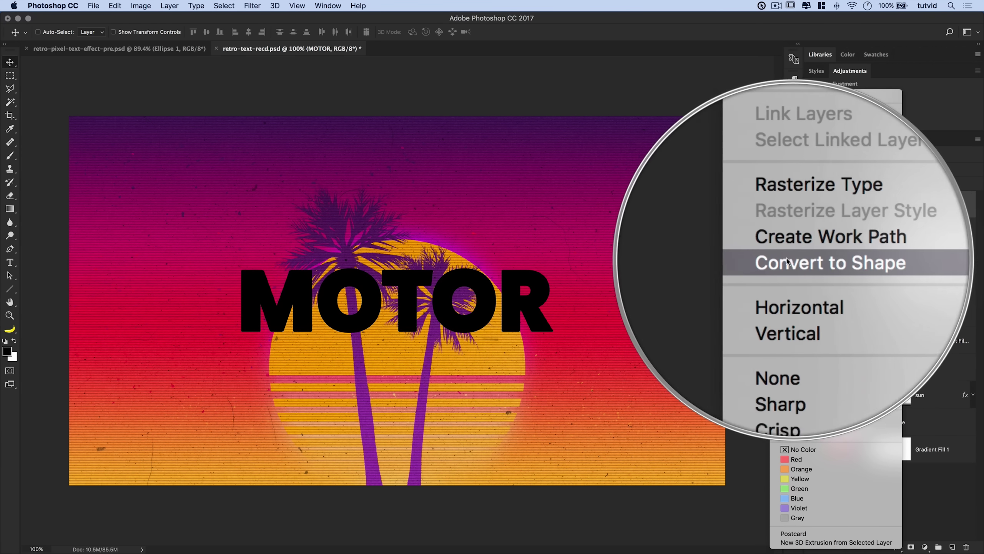
click(802, 264)
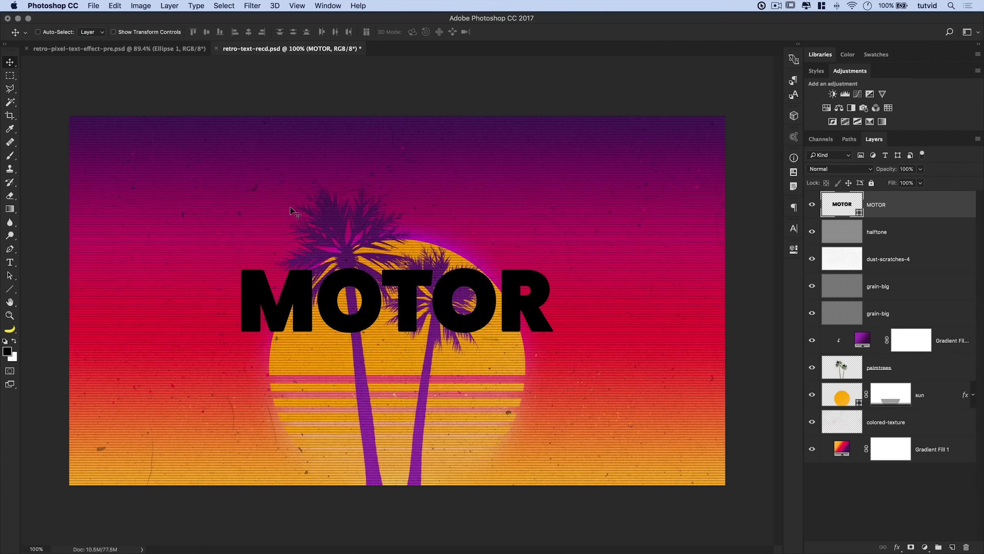
click(925, 547)
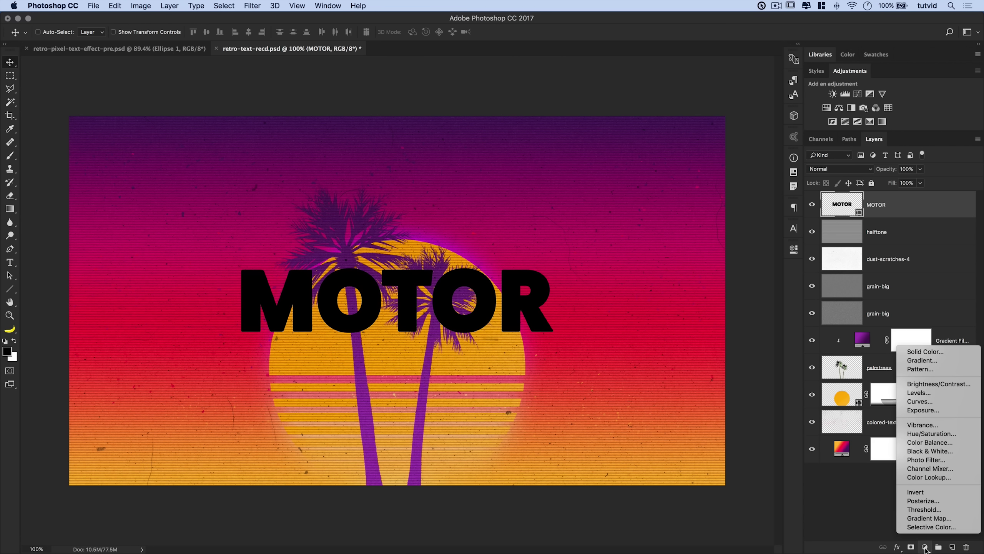
click(927, 351)
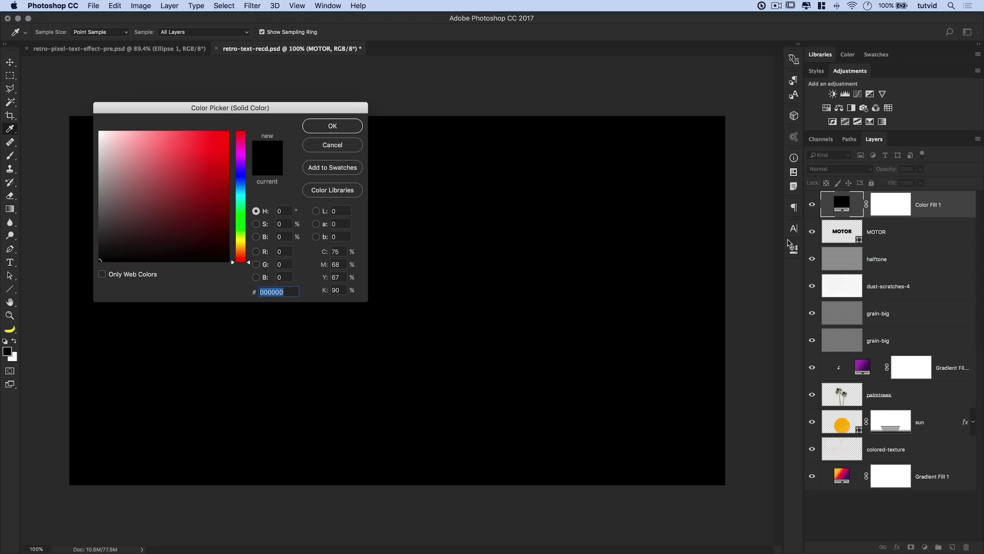
click(241, 190)
drag(219, 143, 234, 118)
click(334, 128)
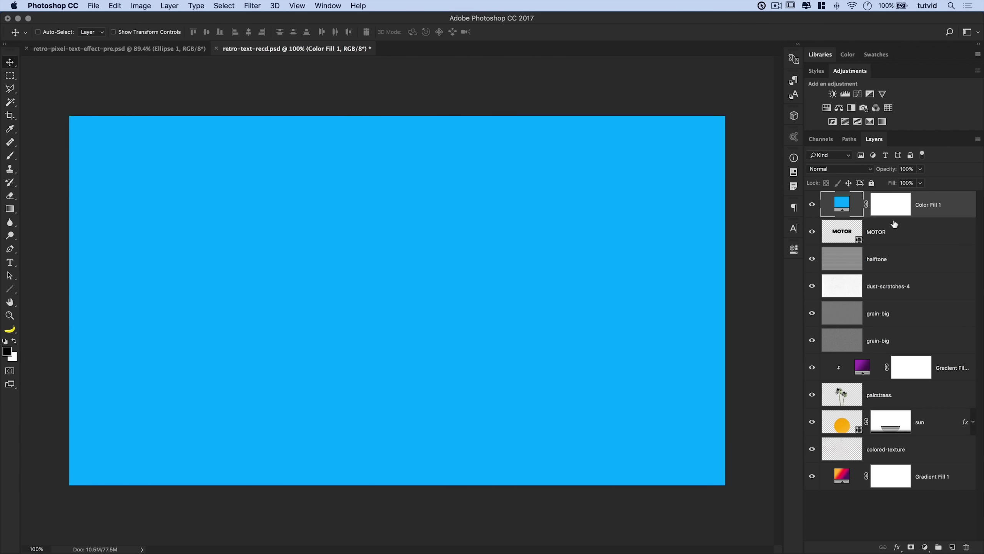
Step: Duplicate the blue color fill layer four times, giving one layer for each letter of MOTOR
key(v)
key(super+j)
key(super+j)
key(super+j)
key(super+j)
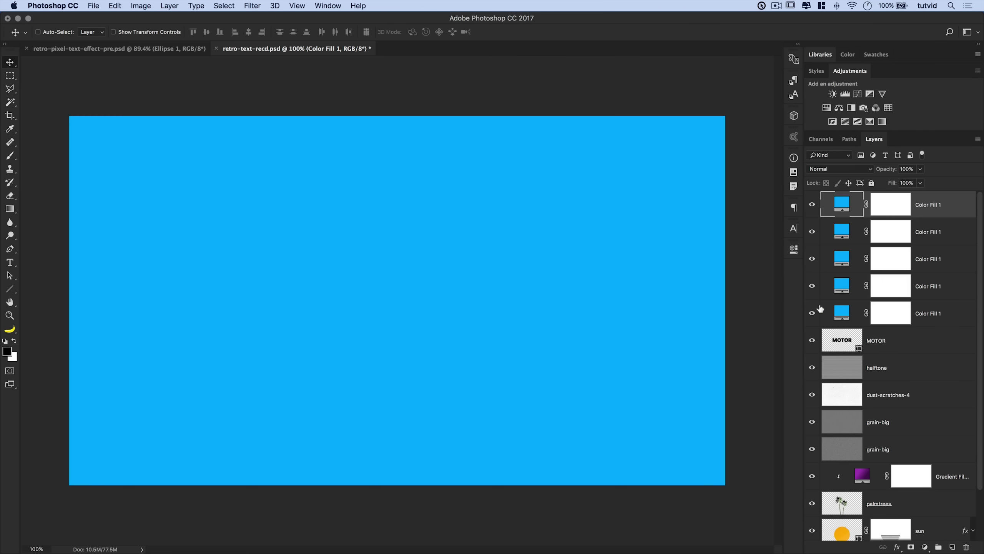
Step: Hide all five blue color fill layers
shift+click(838, 289)
key(super+comma)
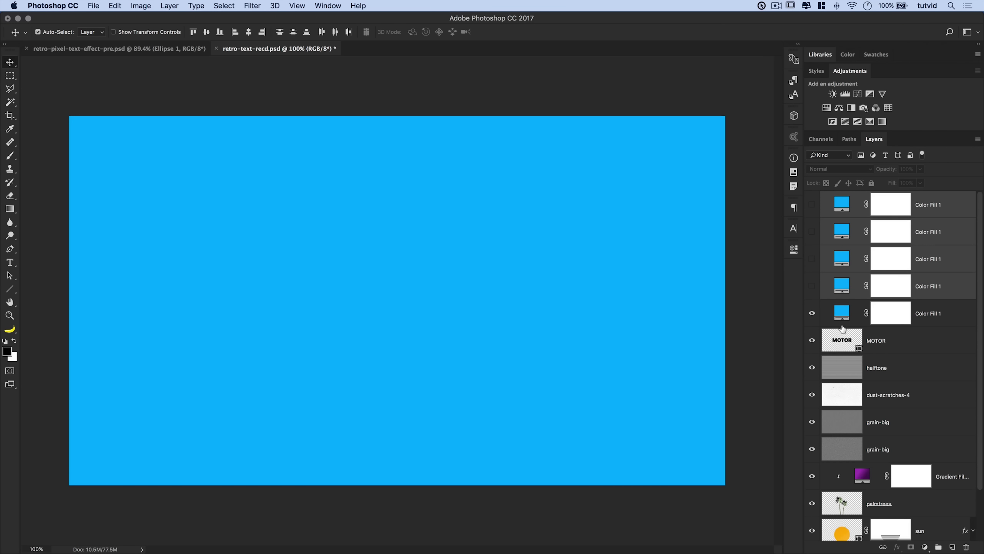
click(844, 317)
key(super+comma)
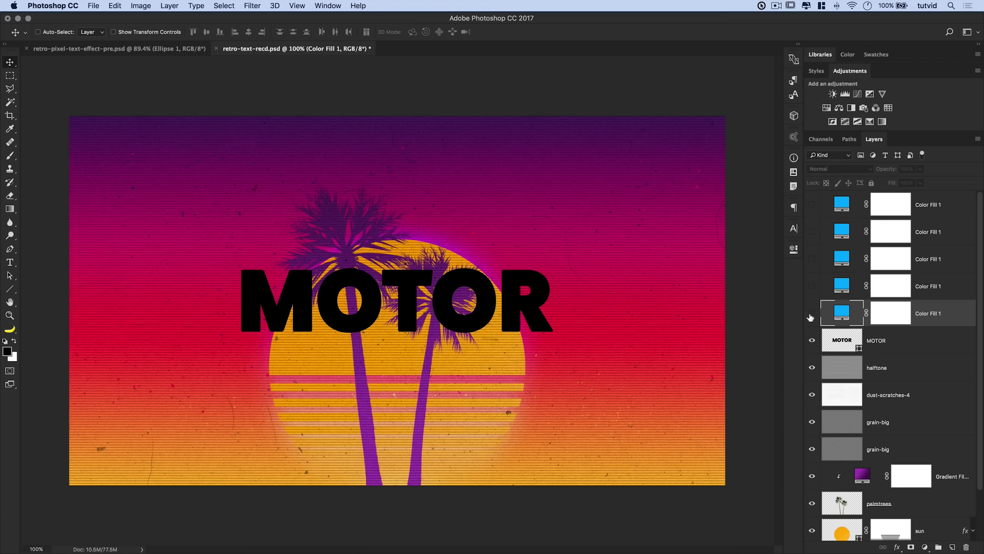
Step: Cut the letter M path out of the MOTOR shape layer using the Path Selection tool
click(845, 342)
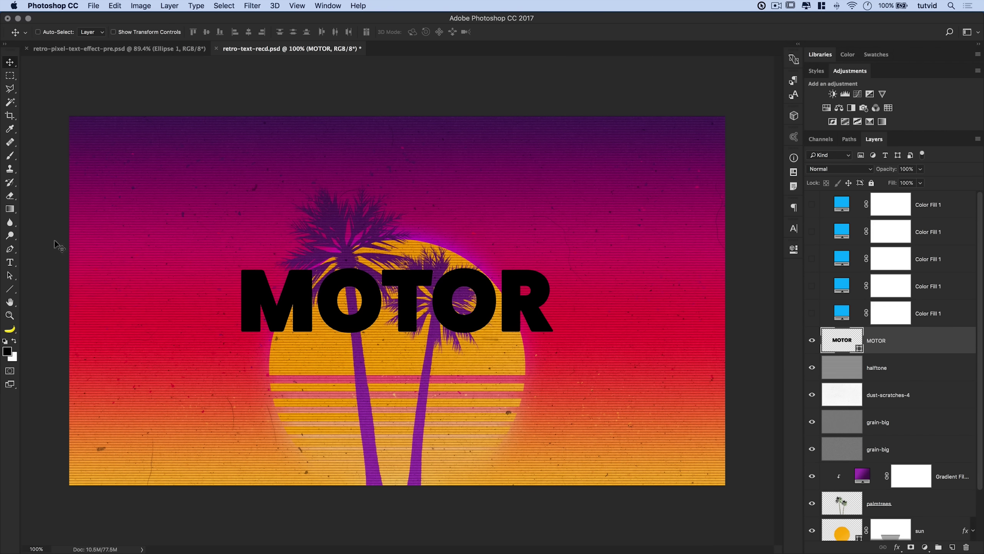
drag(9, 275, 62, 275)
click(303, 305)
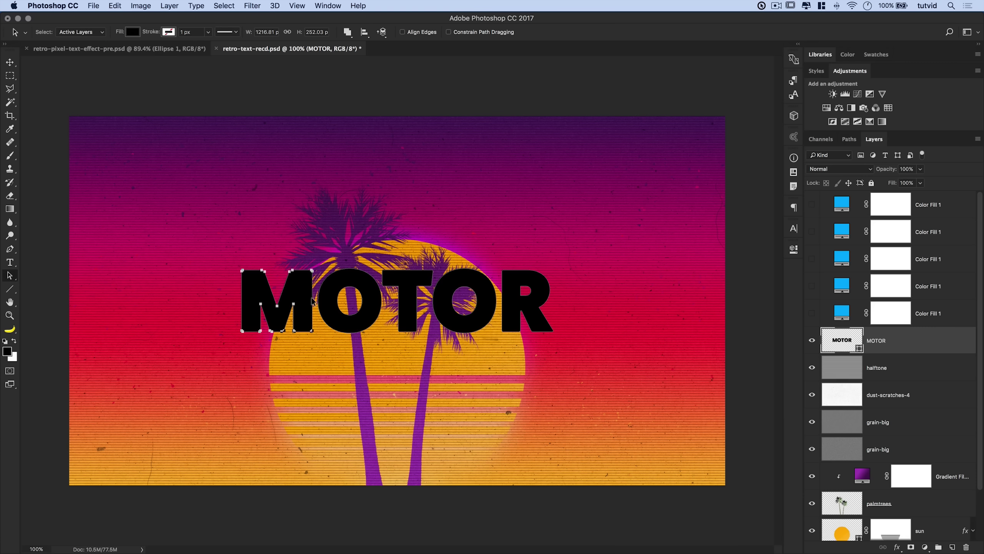
click(115, 6)
click(141, 70)
Step: Show the lowest blue color fill layer and paste the M path onto it as a vector mask
click(812, 313)
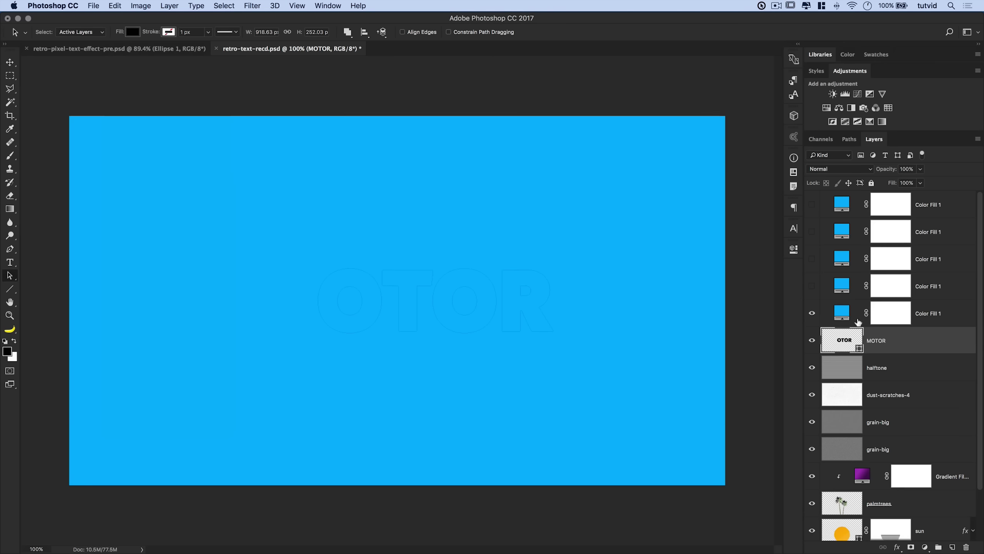
click(842, 313)
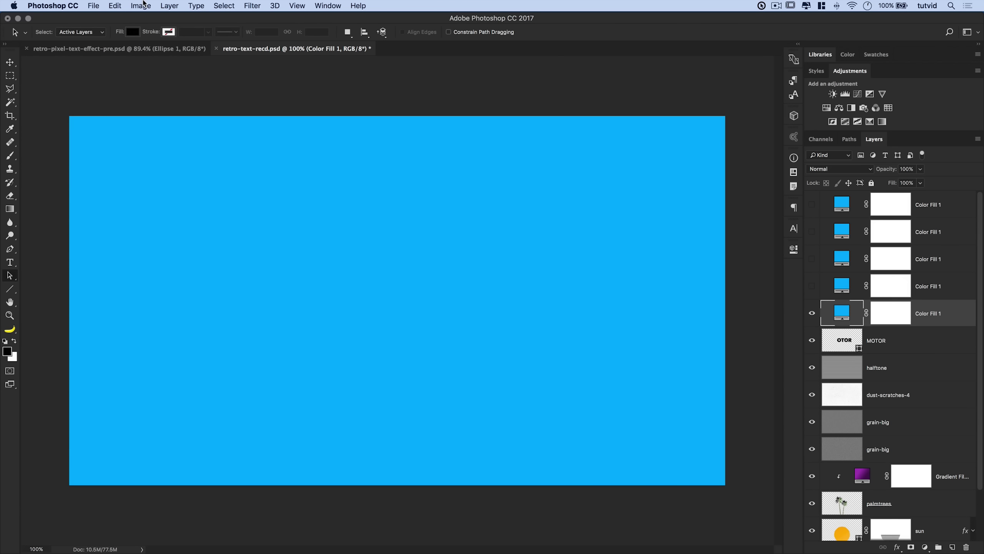
click(115, 5)
click(163, 100)
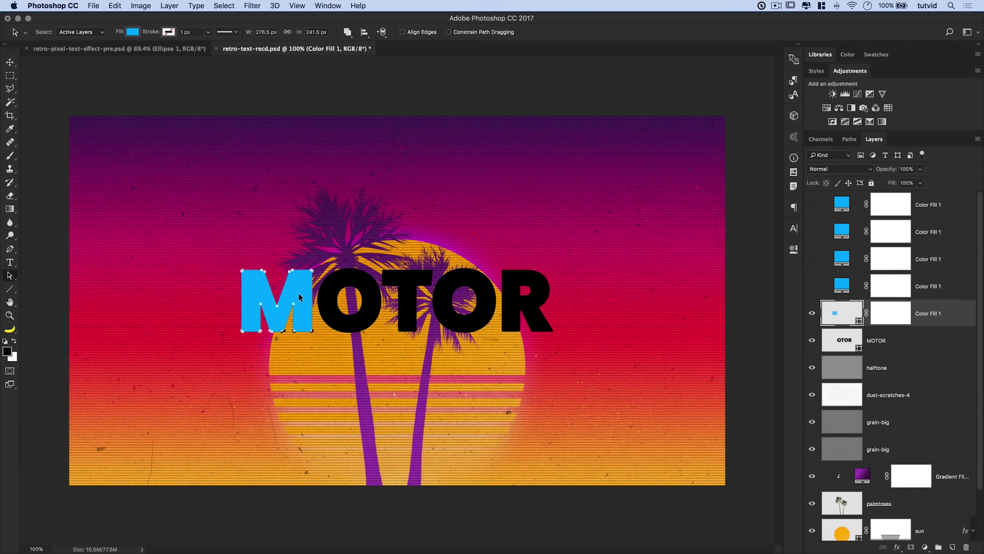
double_click(841, 313)
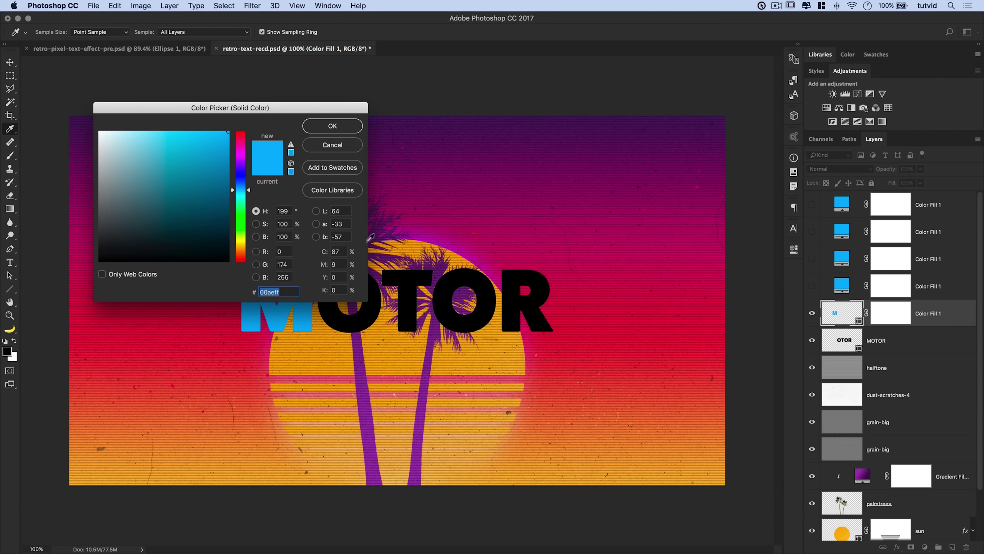
click(349, 146)
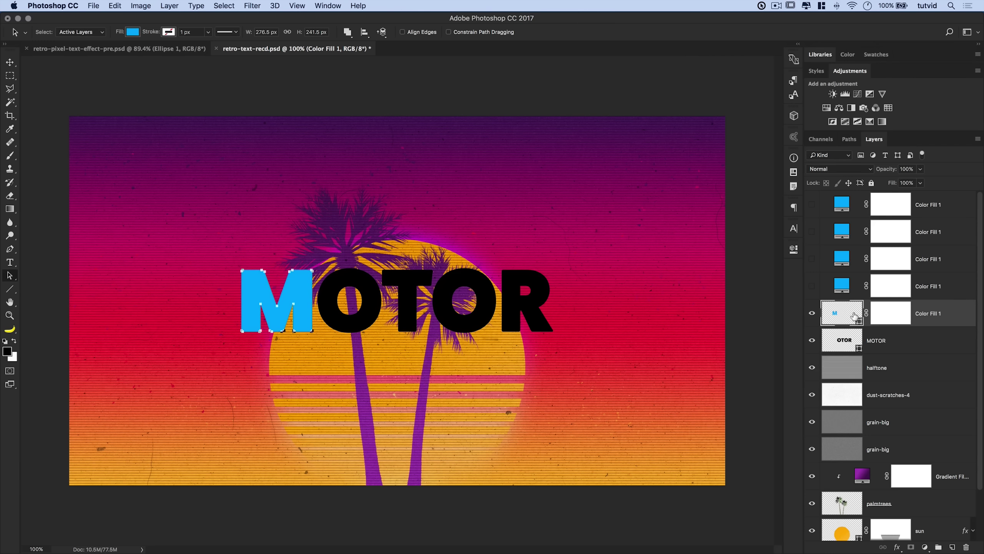
Step: Cut the first letter O path out of the MOTOR shape layer
click(848, 338)
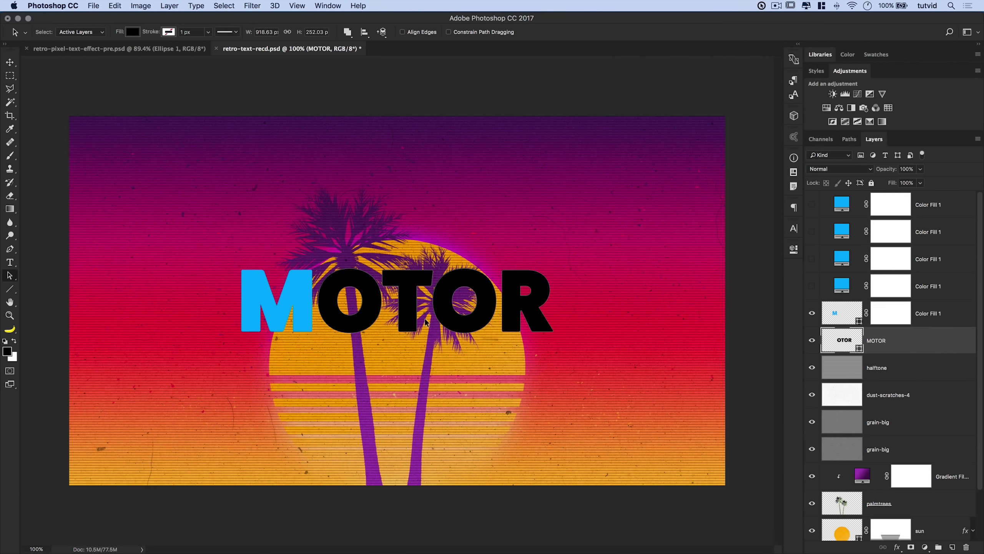
click(115, 6)
click(145, 70)
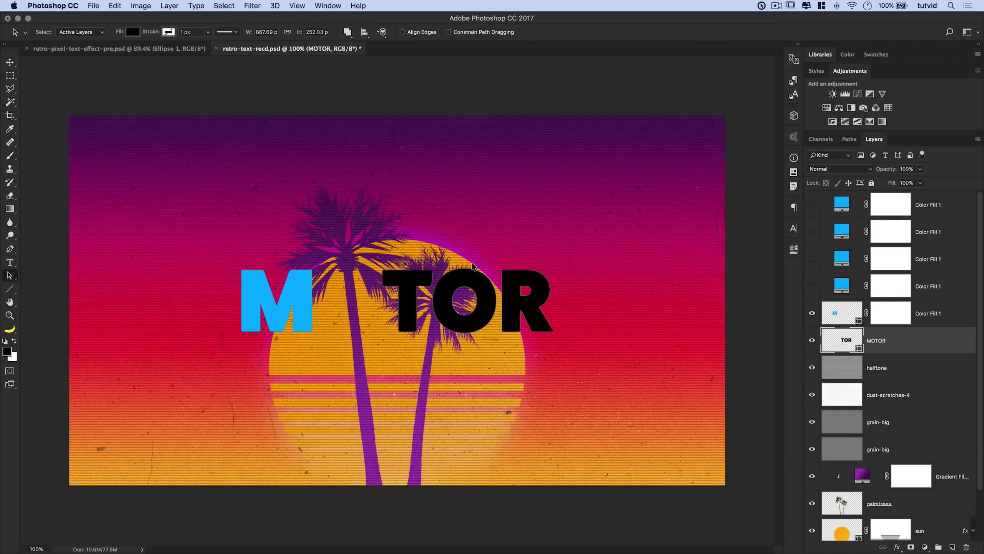
Step: Show the second-lowest blue color fill layer and paste the first O path onto it as a vector mask
click(811, 286)
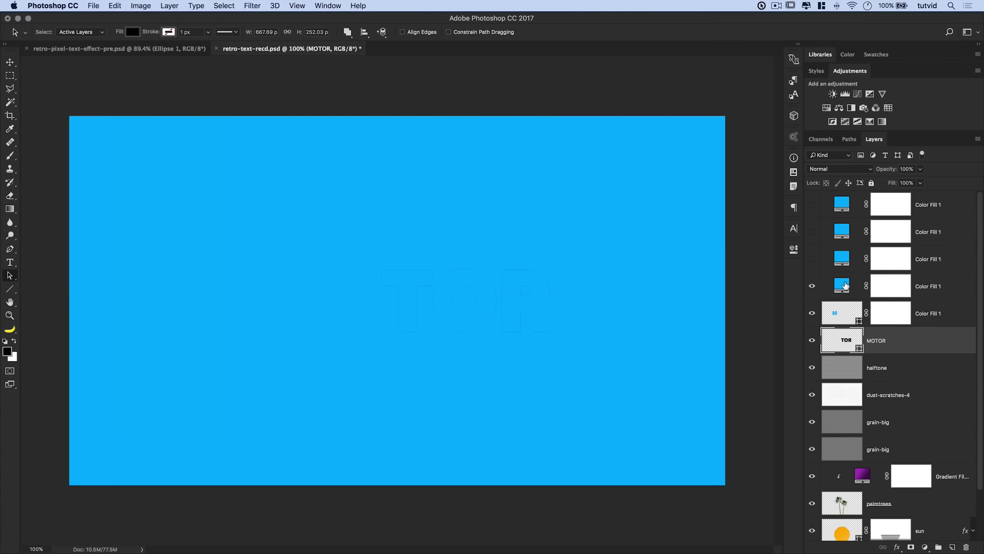
click(841, 285)
key(super+v)
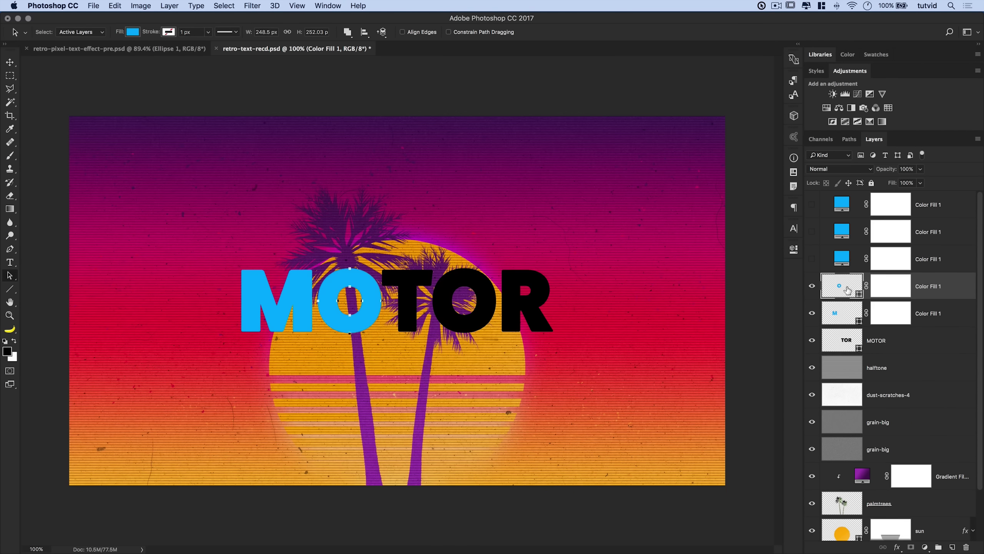
Step: Cut the letter T path from the MOTOR shape layer and paste it as a vector mask onto the third-lowest color fill layer, made visible
click(834, 351)
click(424, 281)
key(super+x)
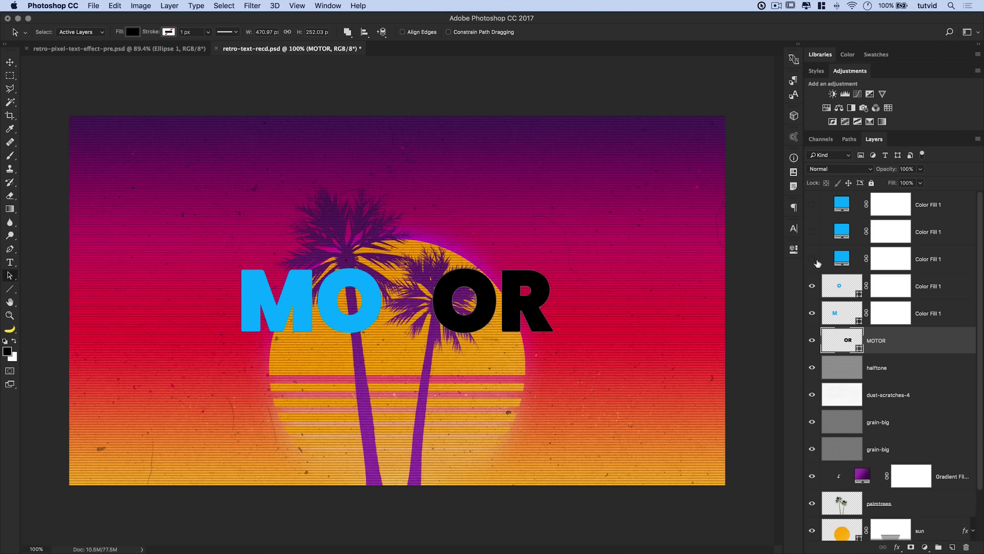
click(811, 258)
click(841, 259)
key(super+v)
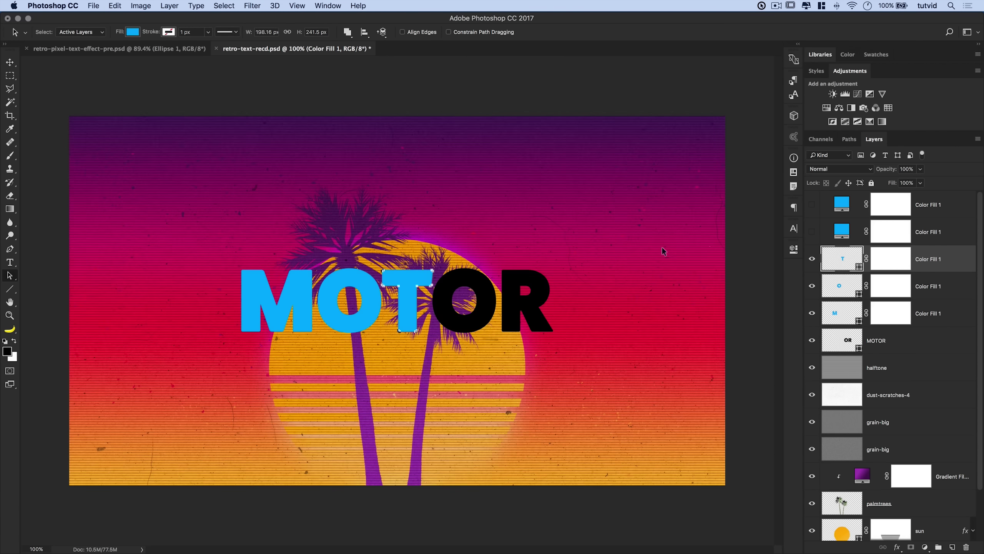
Step: Cut the second O path from the MOTOR shape layer and paste it as a vector mask onto the second-highest color fill layer, made visible
click(835, 341)
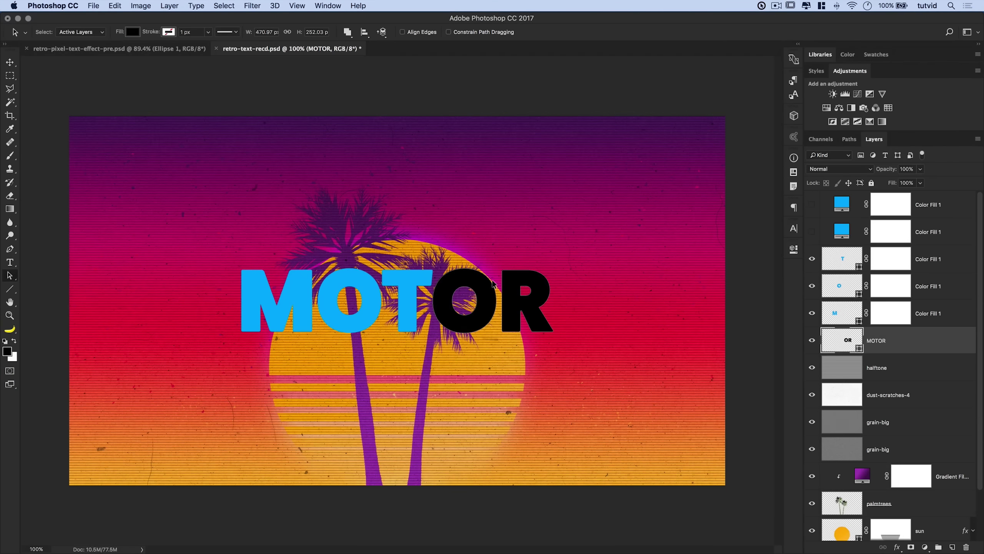
click(480, 286)
key(super+x)
right_click(814, 231)
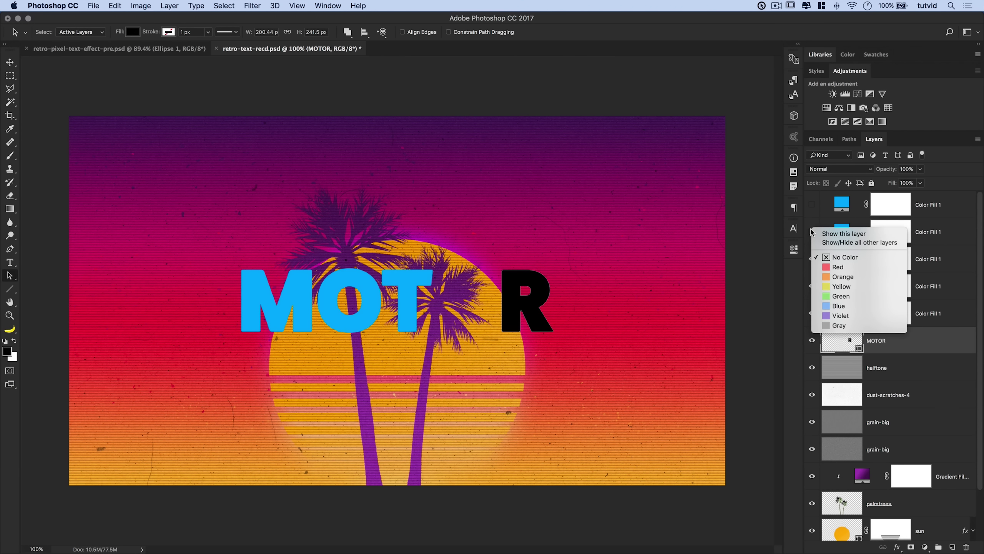
key(Escape)
click(812, 231)
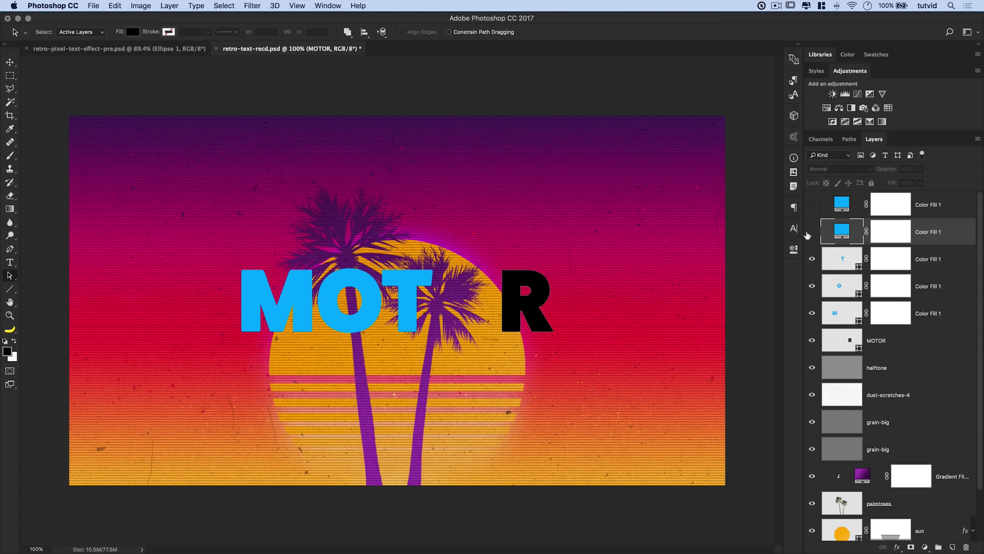
click(841, 232)
key(super+v)
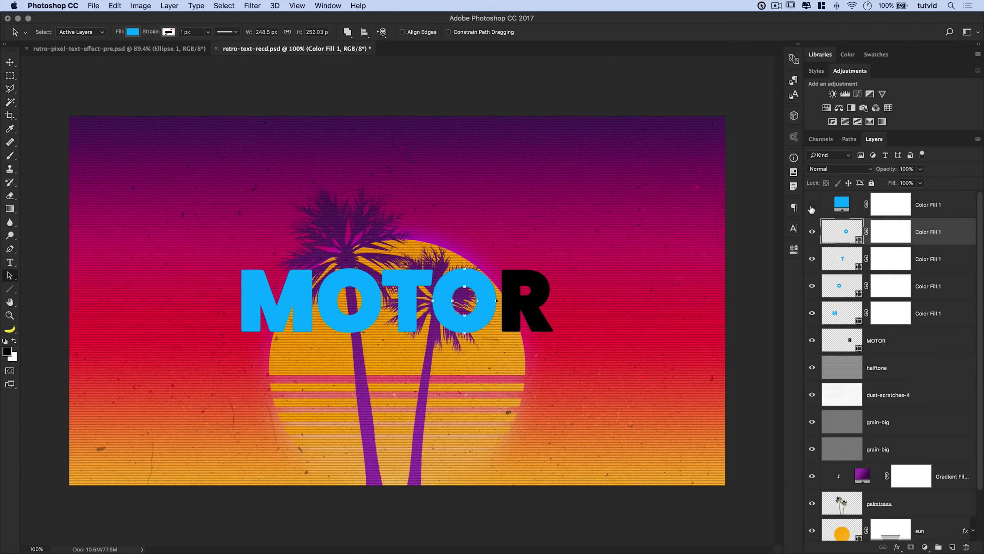
Step: Cut the remaining R path out of the MOTOR shape layer and paste it as a vector mask onto the topmost color fill layer, made visible
right_click(849, 339)
key(Escape)
right_click(583, 333)
key(Escape)
key(Delete)
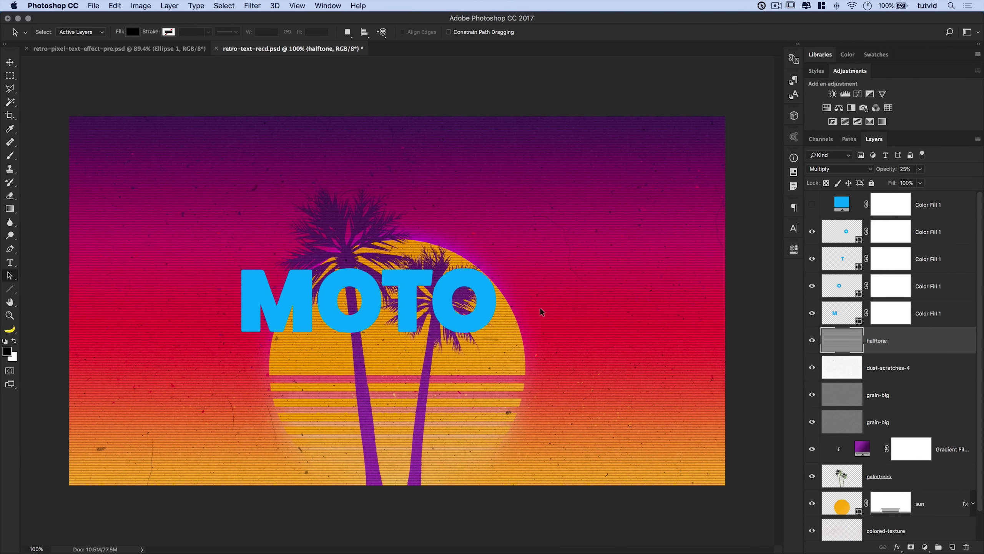
click(811, 208)
click(840, 208)
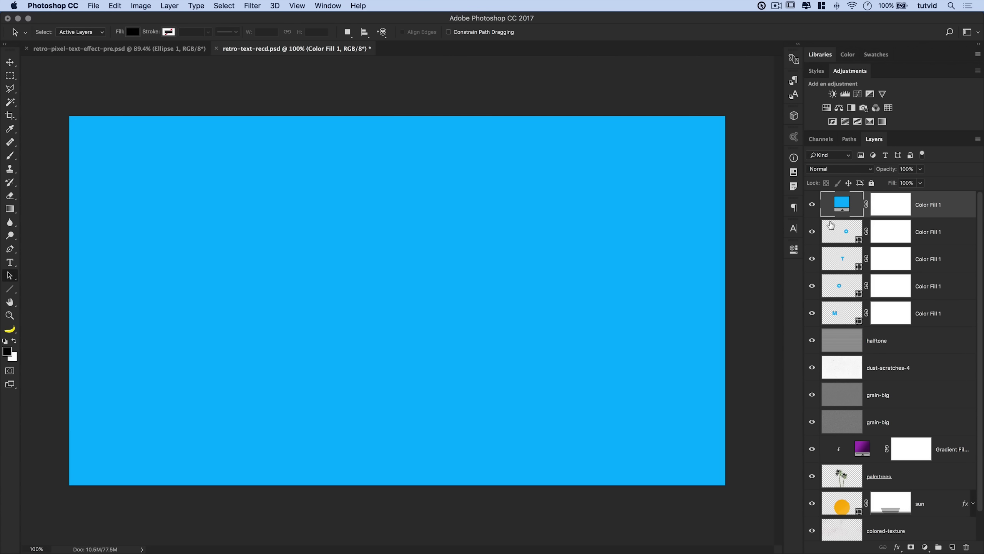
key(super+v)
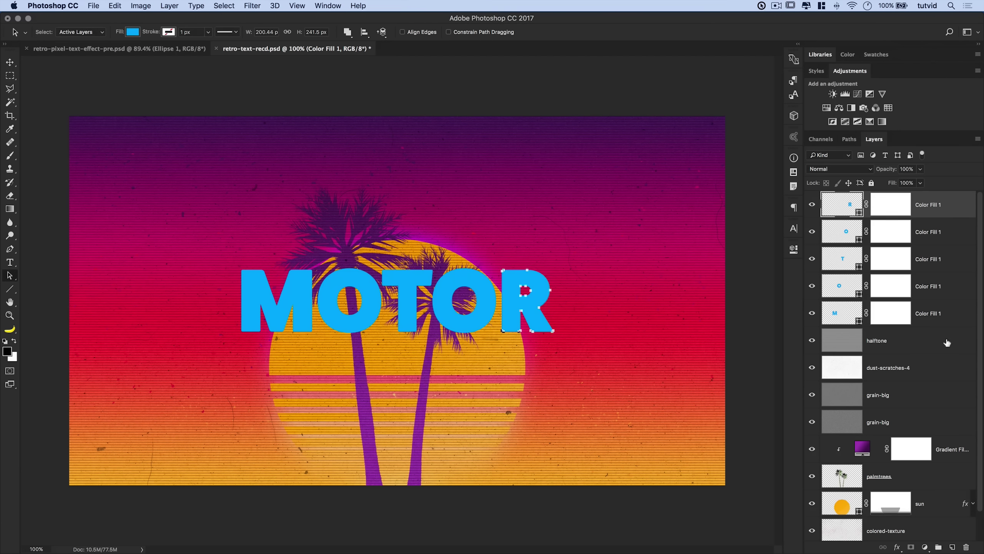
Step: Add a Gradient Overlay layer style to the letter M layer using the outrun-04 gradient preset
click(947, 313)
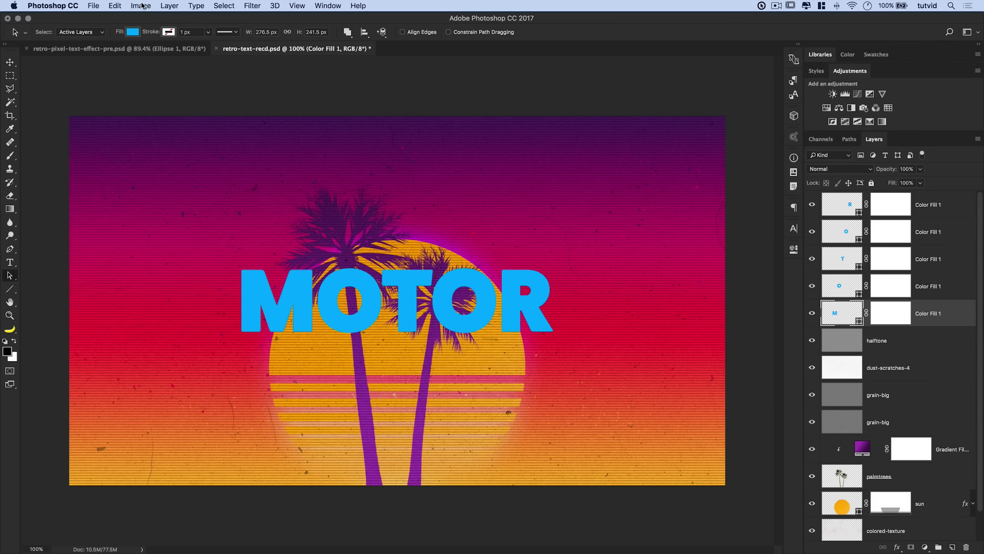
click(173, 8)
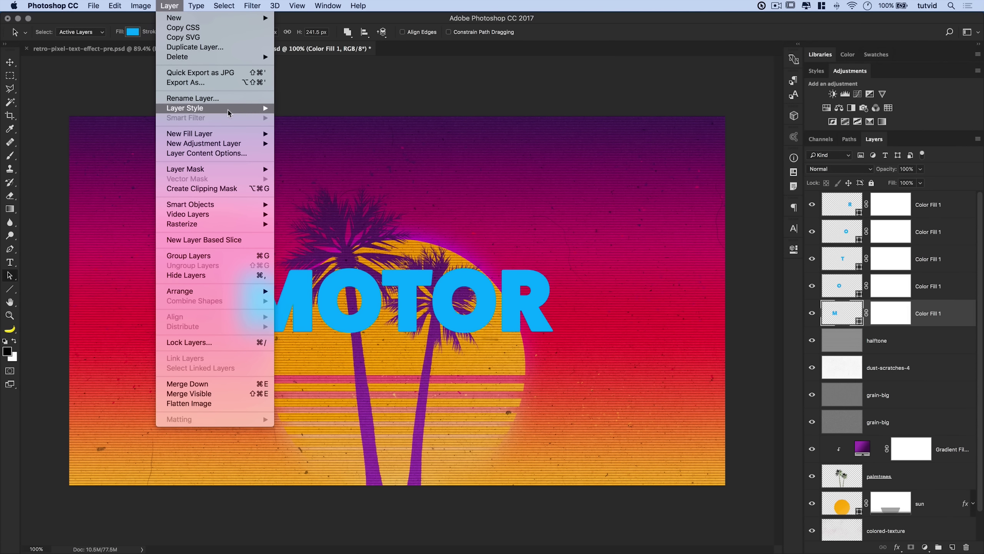
mouse_move(229, 109)
click(325, 183)
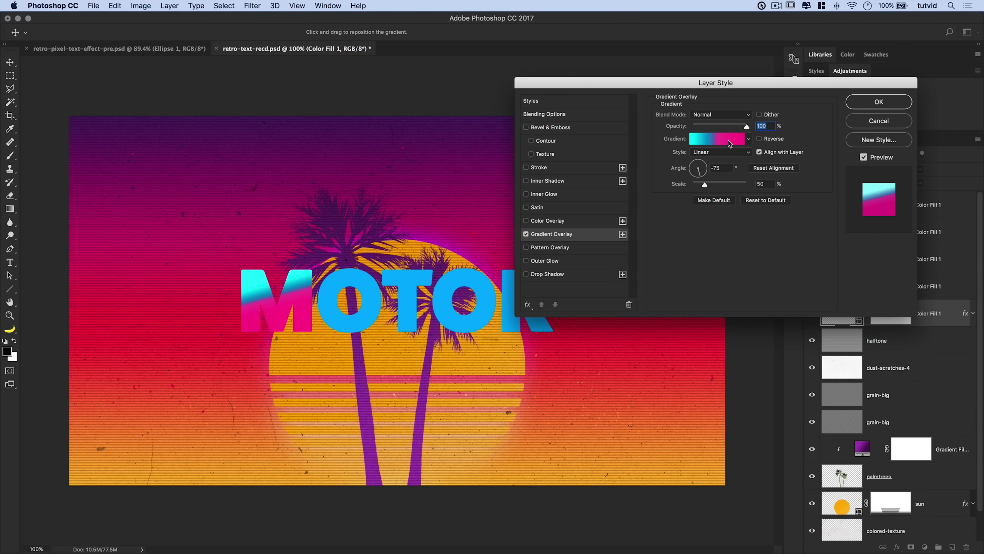
click(728, 139)
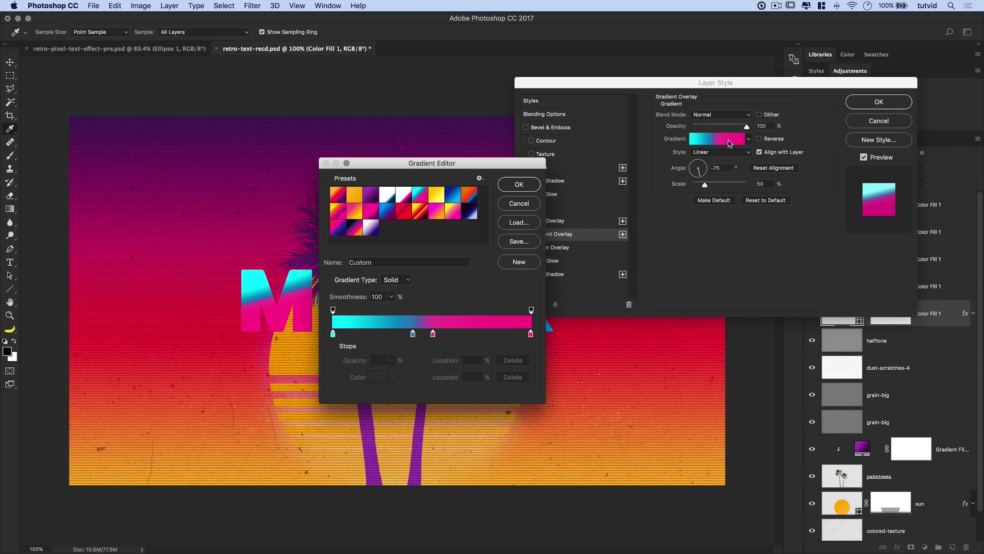
click(388, 195)
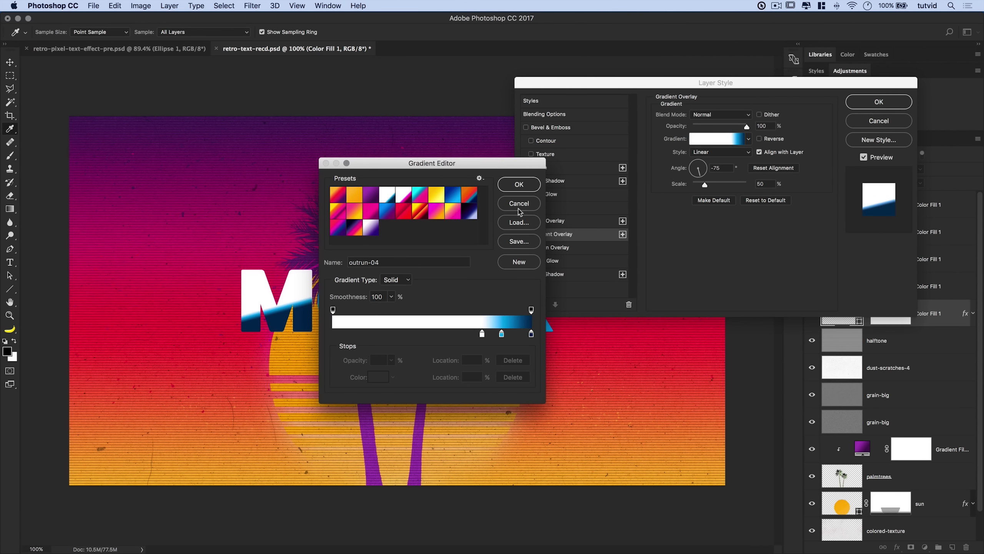
click(519, 184)
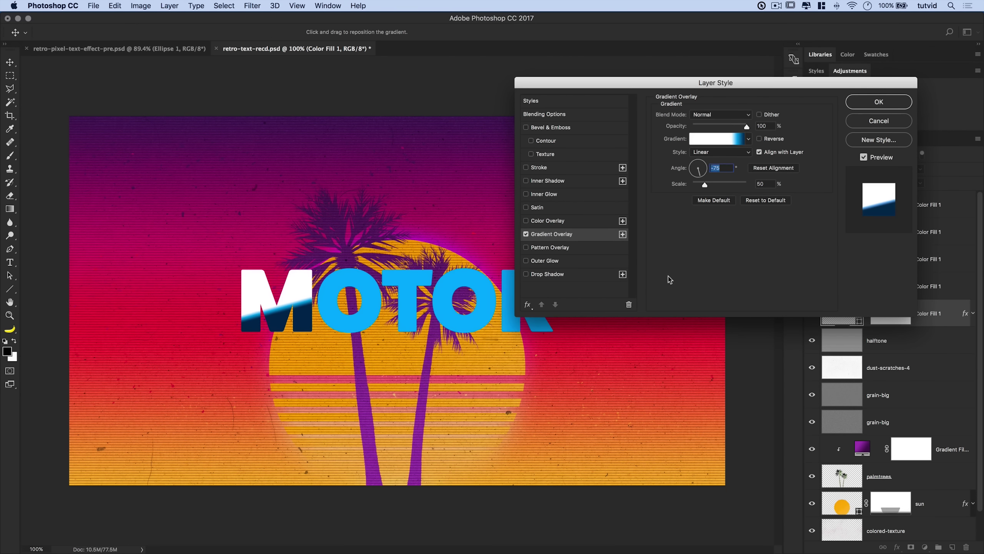
Step: Set the M's gradient overlay to a 90° angle and 100% scale, and shift the gradient slightly upward on the letter
text(90)
key(Tab)
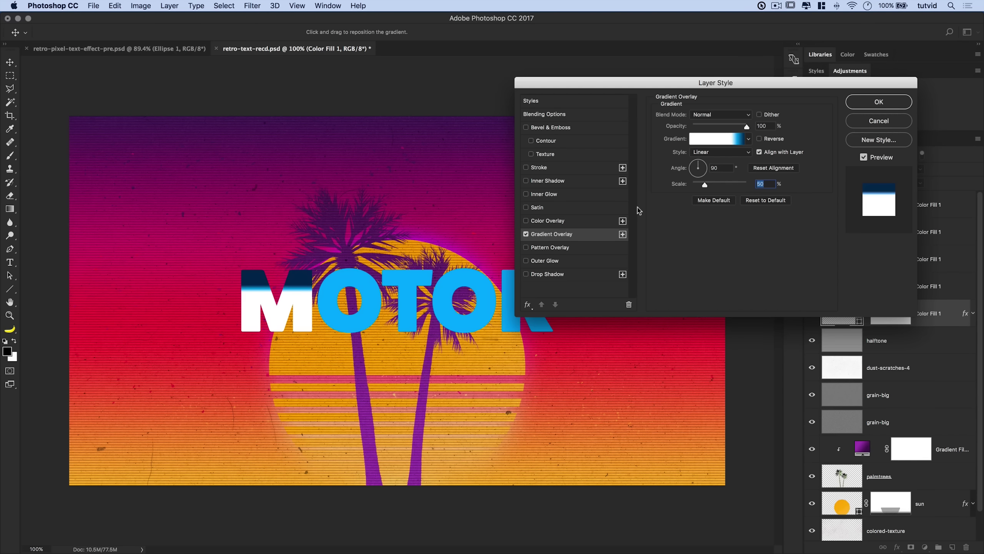
drag(711, 186, 725, 188)
mouse_move(303, 276)
mouse_down()
mouse_move(302, 288)
mouse_move(304, 265)
mouse_up()
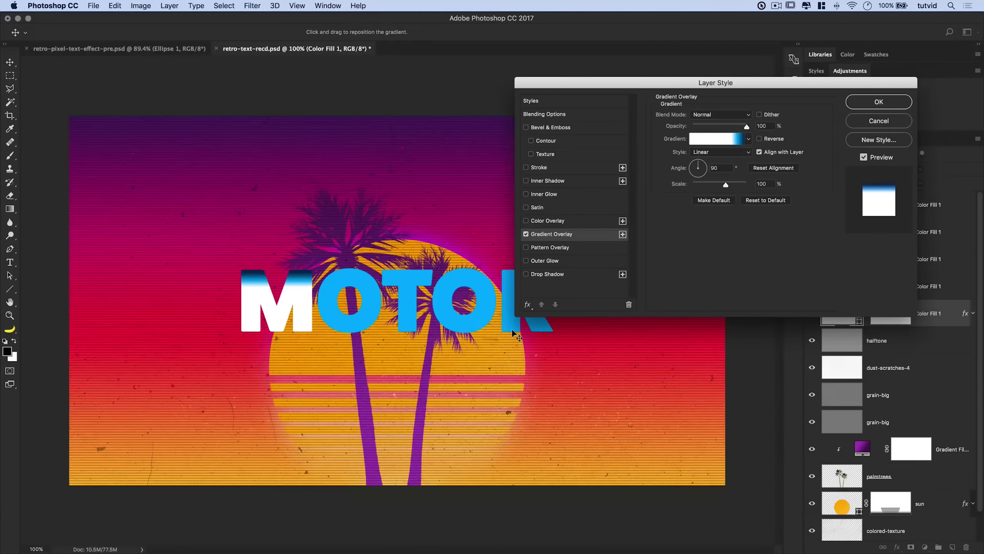
Step: Enable a 7 px Stroke effect with the white-to-purple gradient on the letter M
click(526, 168)
click(541, 173)
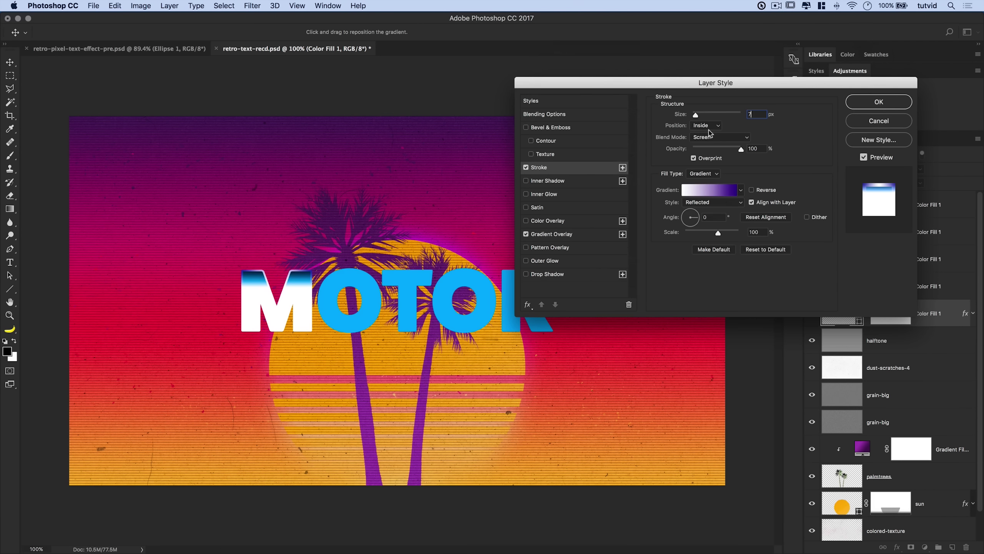
Step: Try the Outside position for the M's stroke, return it to Inside, and check the blend mode options
click(709, 126)
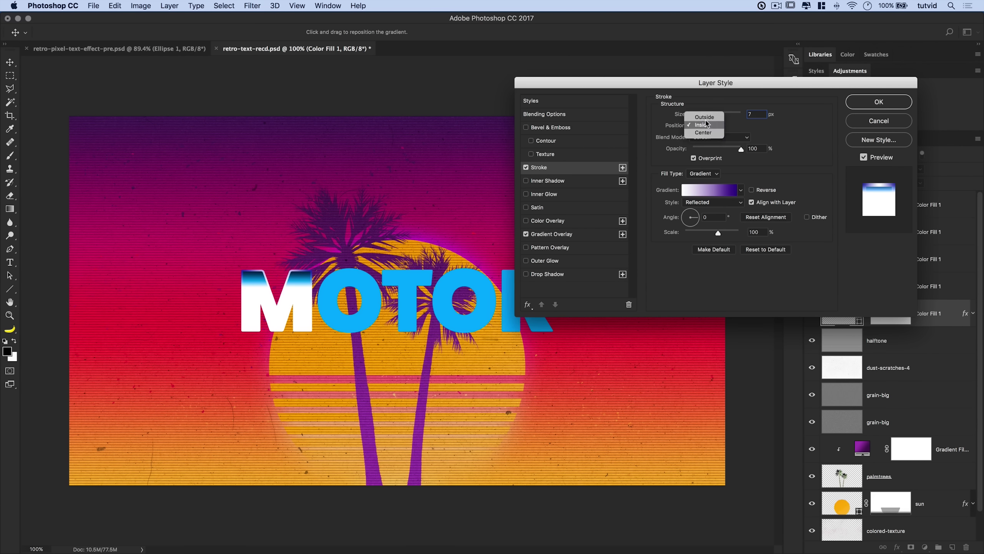
click(704, 117)
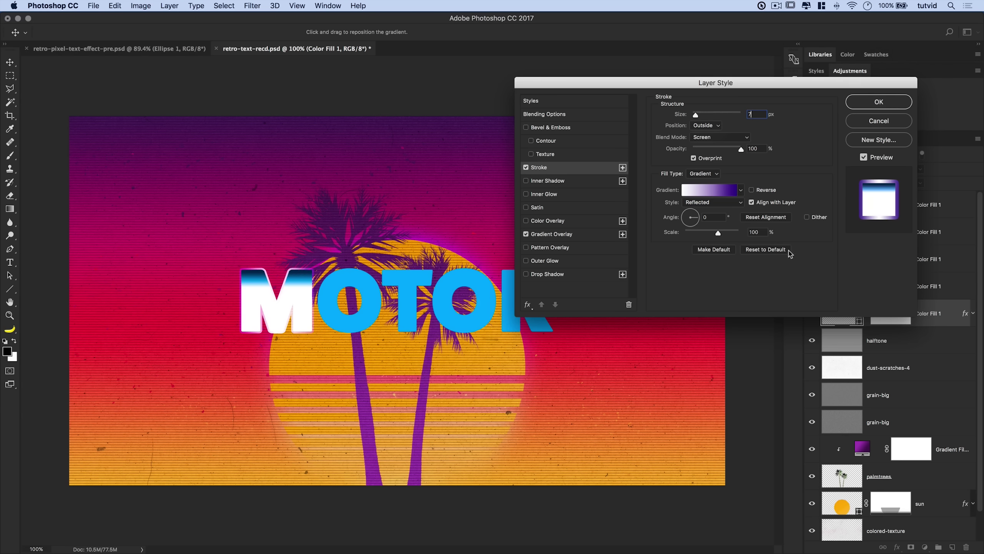
click(706, 125)
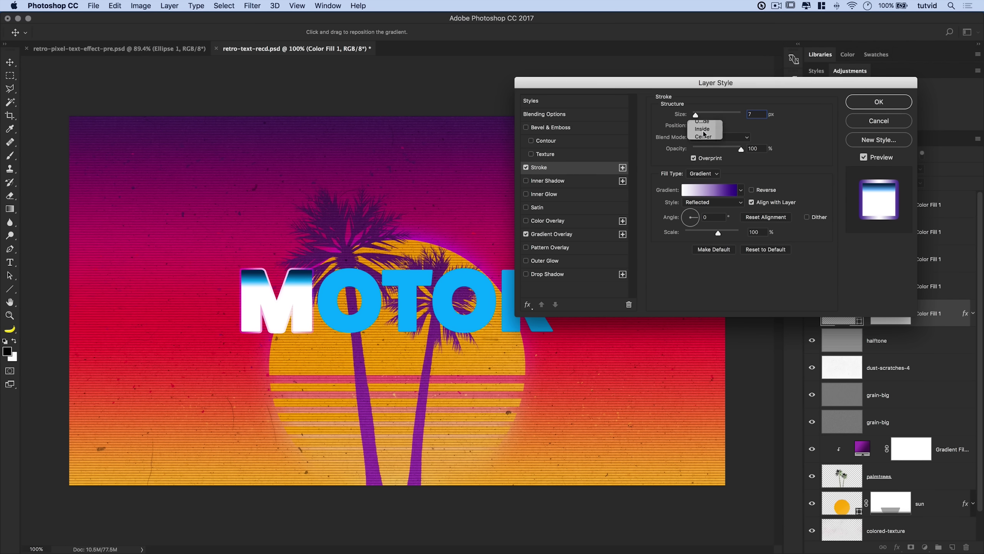
click(703, 131)
click(717, 138)
click(716, 138)
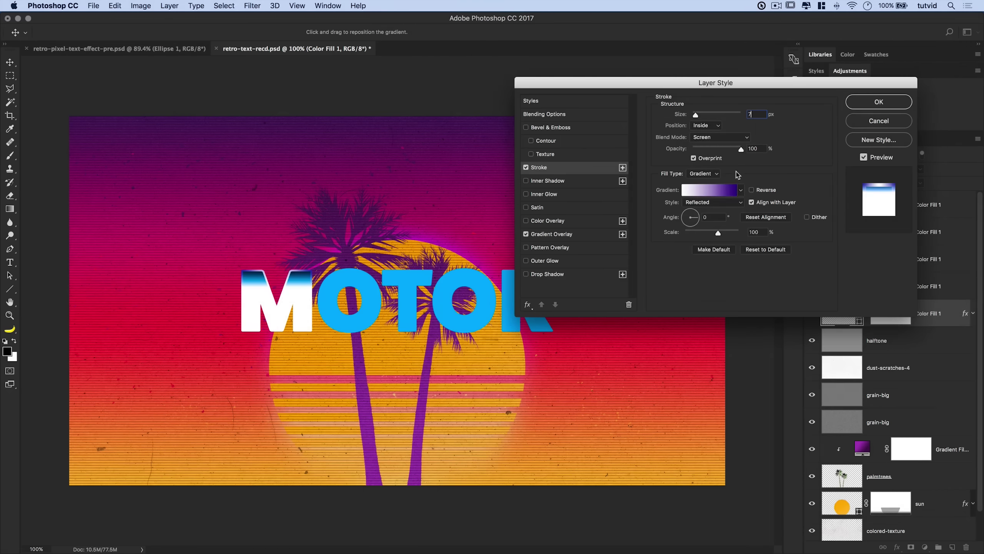
Step: Try a solid Color fill type for the M's stroke, and return it to Gradient
click(705, 173)
click(700, 166)
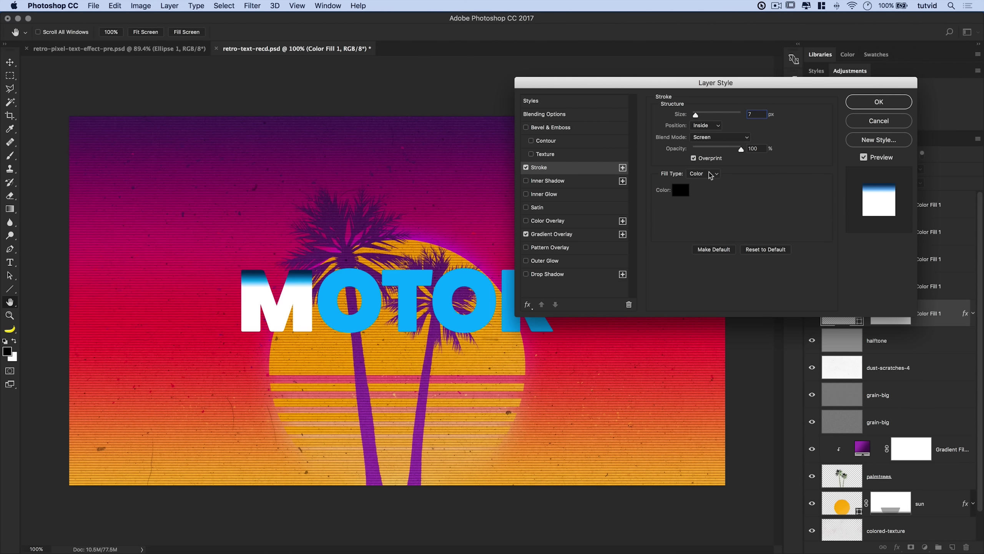
click(709, 175)
click(703, 181)
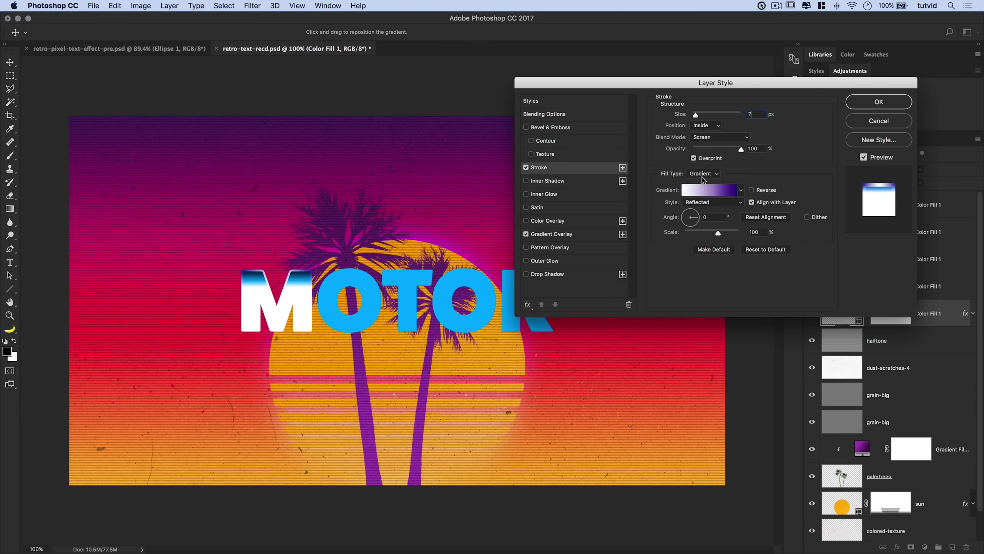
Step: Inspect the stroke's gradient in the Gradient Editor, and try the Linear gradient style before returning to Reflected
click(702, 191)
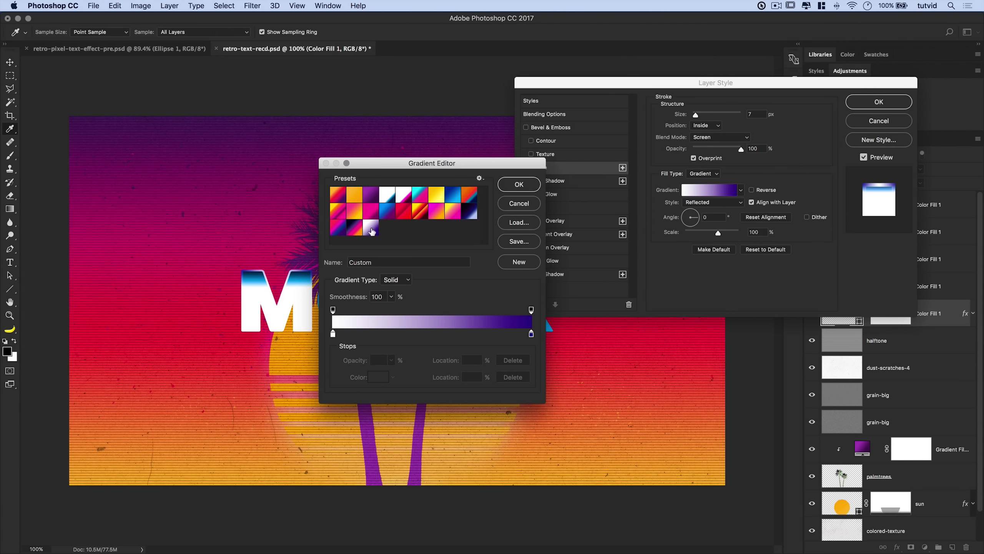
click(519, 184)
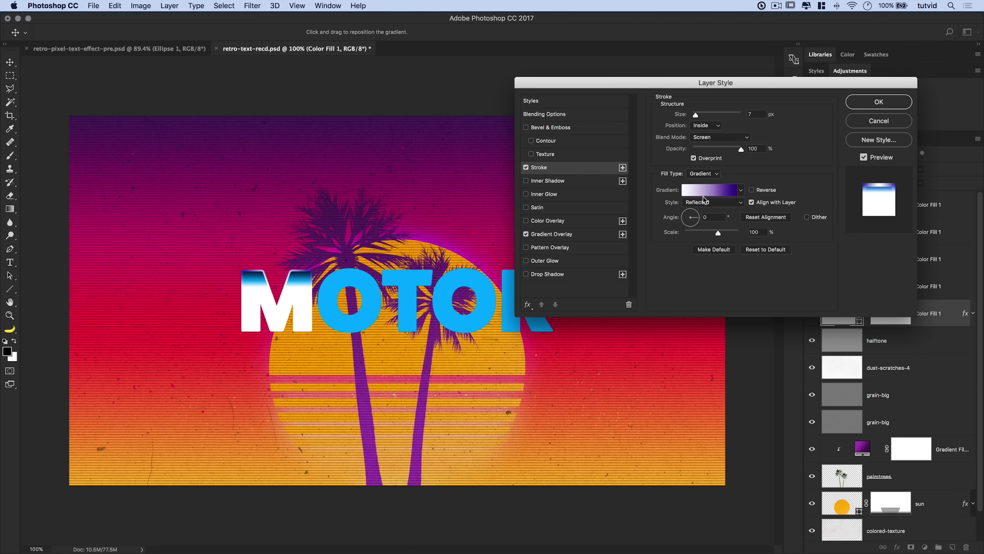
click(703, 201)
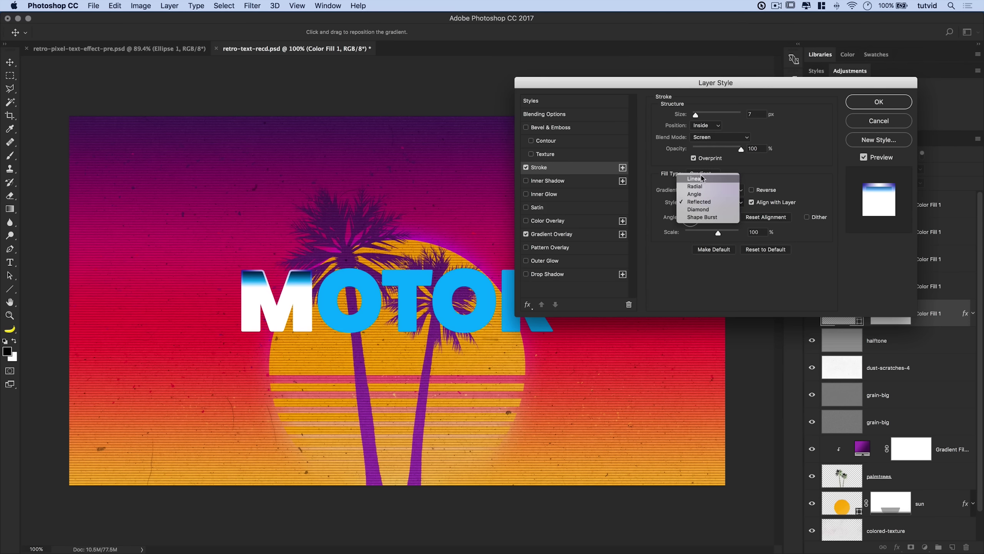
click(702, 179)
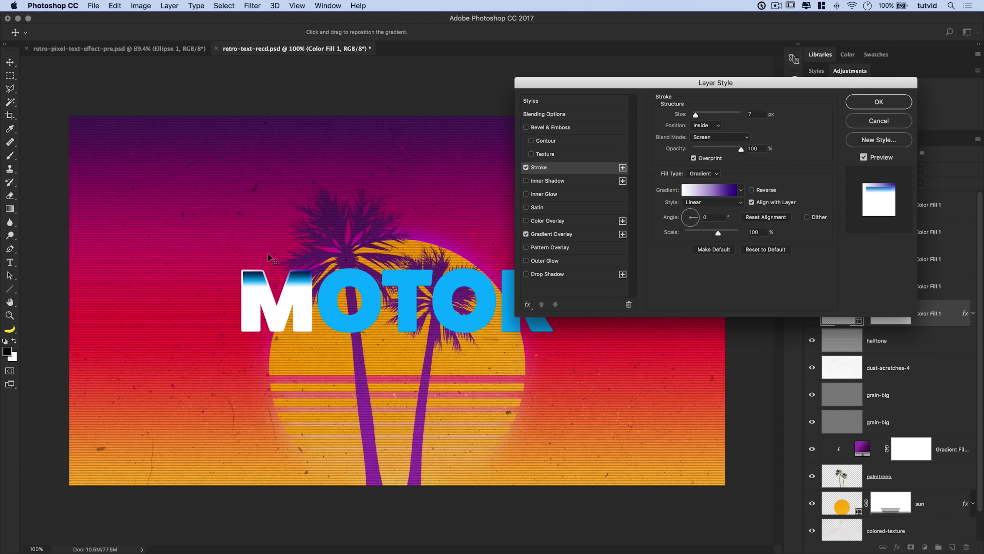
click(740, 202)
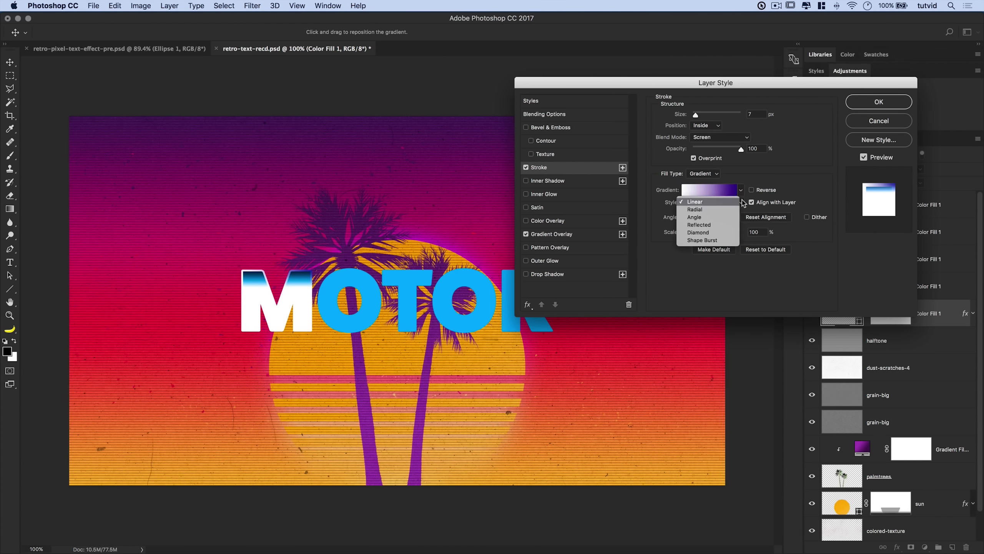
click(707, 225)
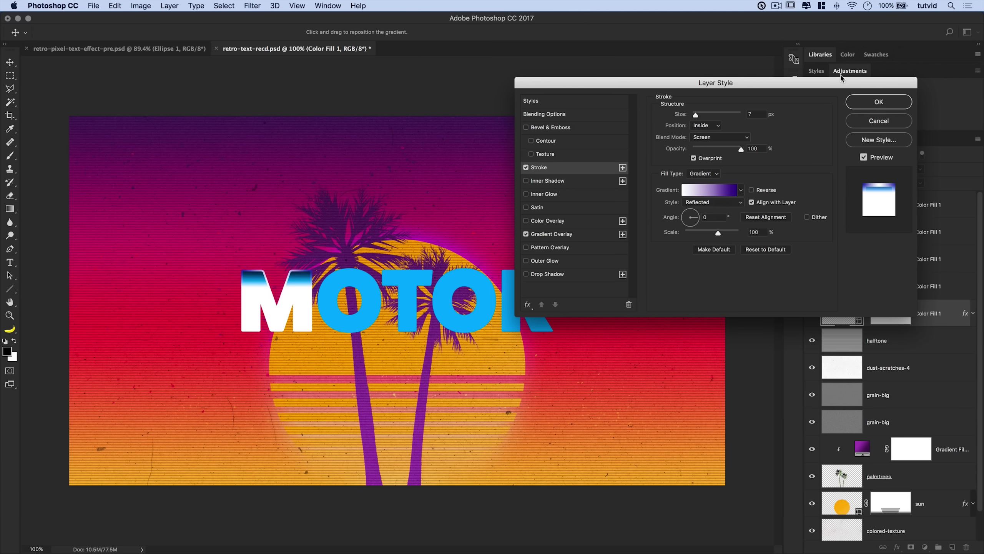
Step: Apply the Stroke and Gradient Overlay layer styles to the letter M layer
drag(832, 79, 779, 107)
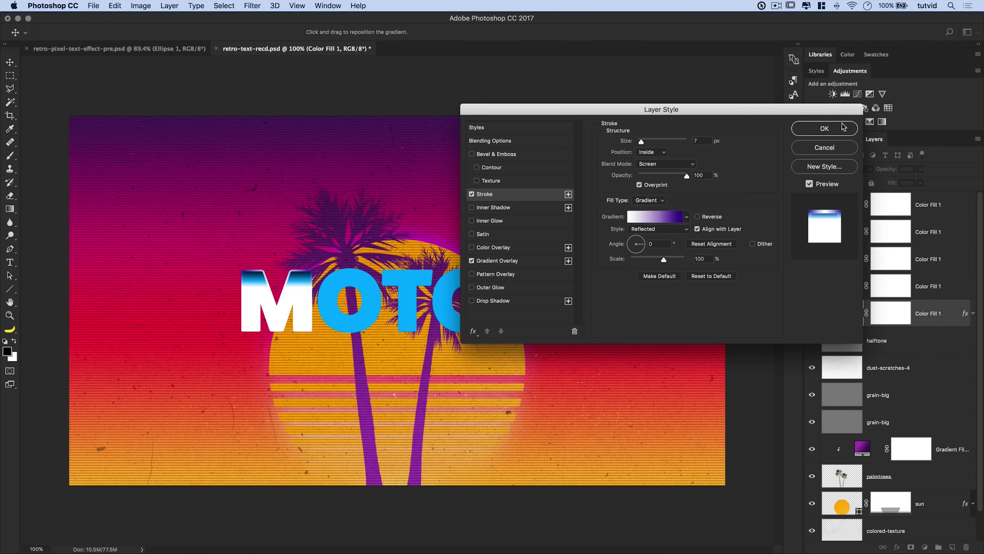
click(824, 128)
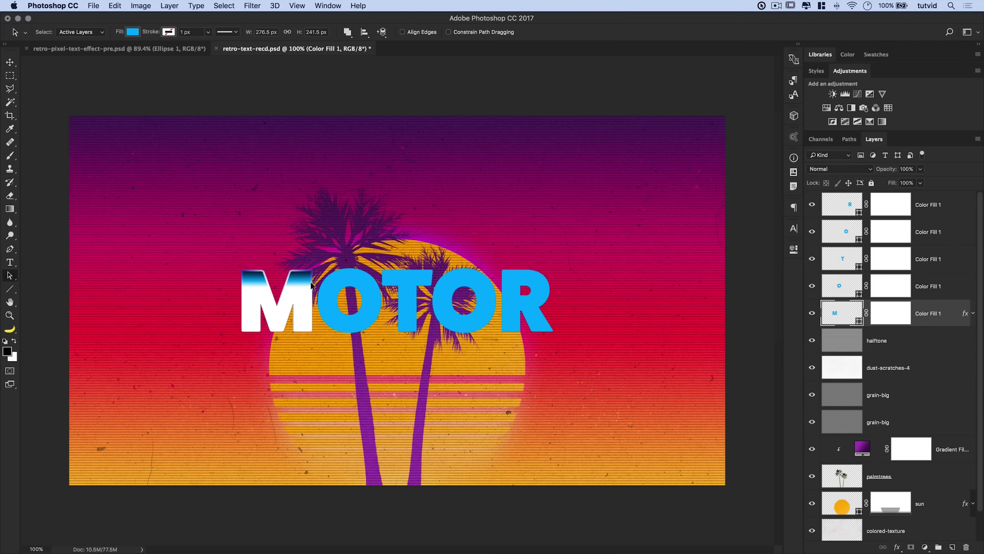
Step: Add an inner shadow to the letter M layer with a size of 15 px and an opacity of 65%
double_click(965, 314)
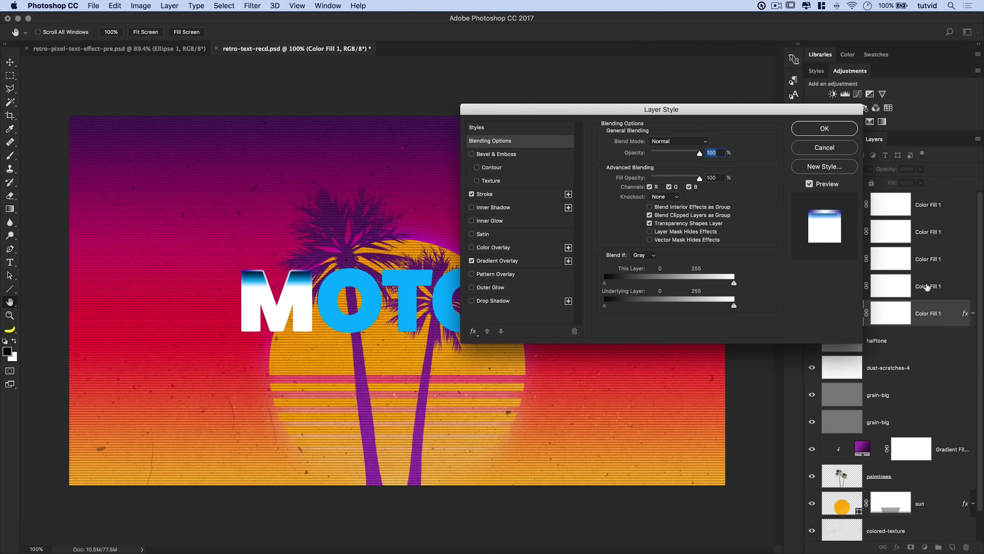
click(494, 207)
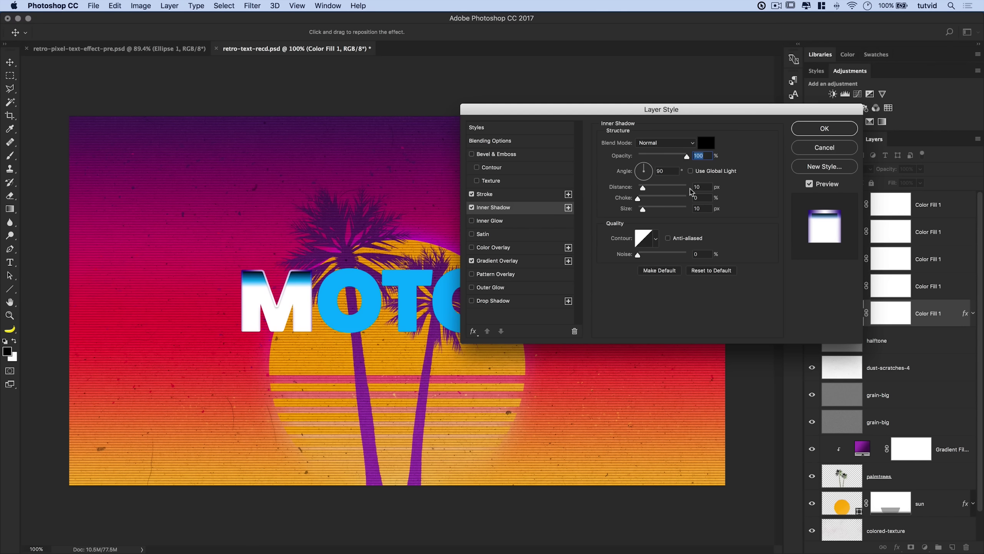
double_click(709, 209)
text(15)
key(Tab)
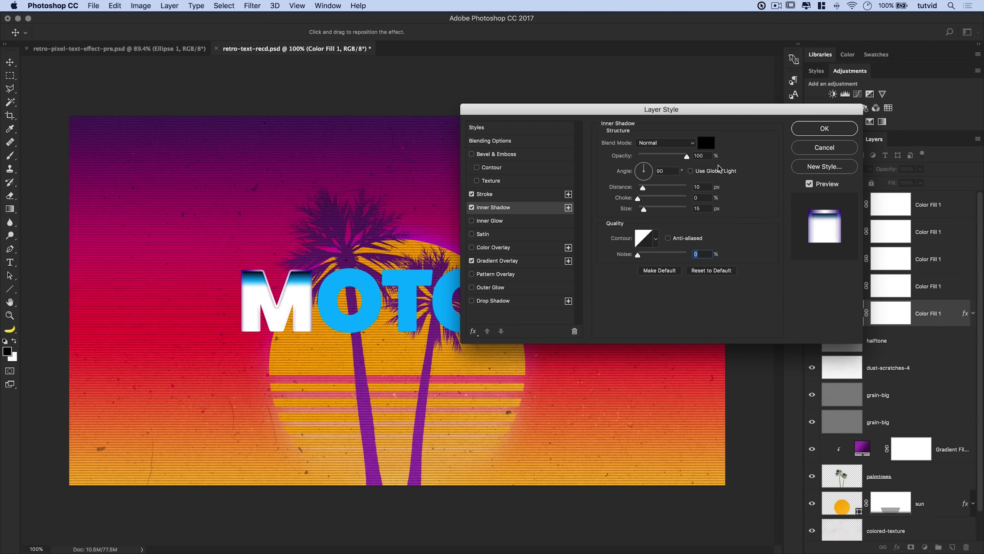
key(Tab)
text(65)
key(Tab)
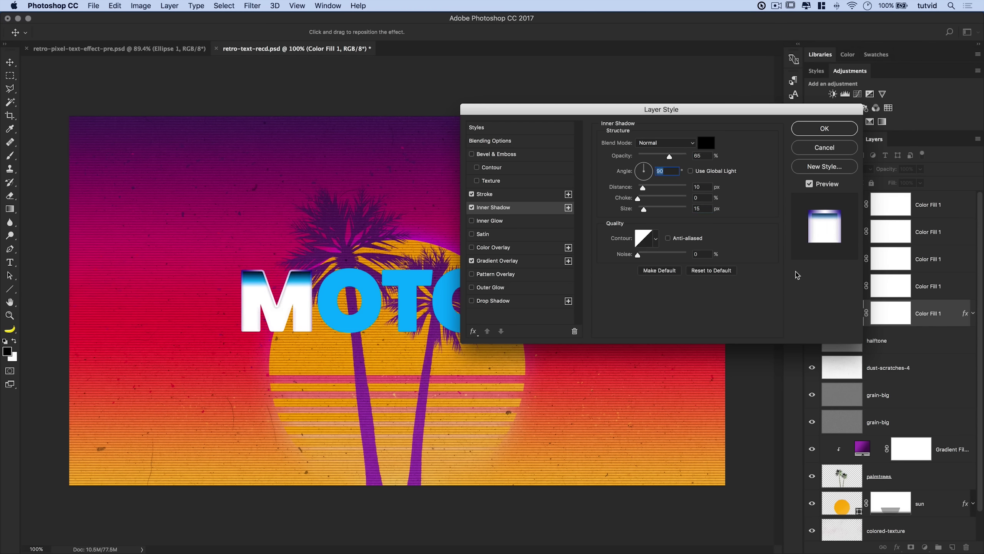
click(472, 207)
click(471, 207)
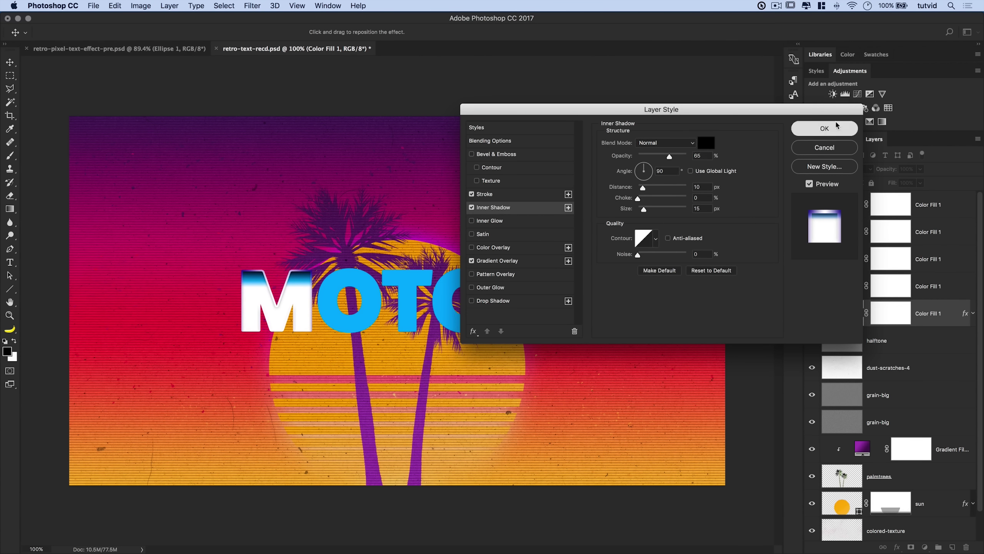
click(824, 128)
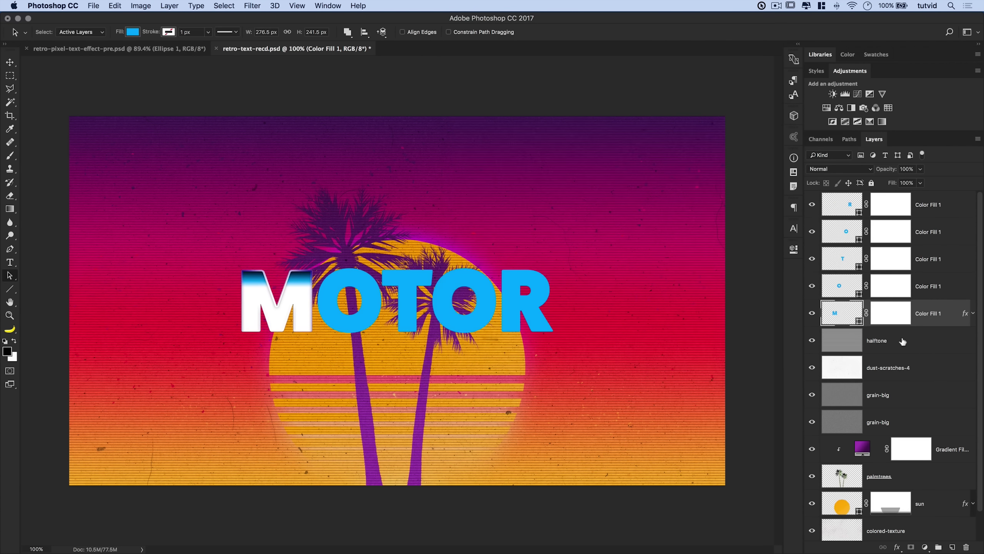
Step: Copy the M's layer style onto the O, T, O and R layers, and save the document
right_click(951, 313)
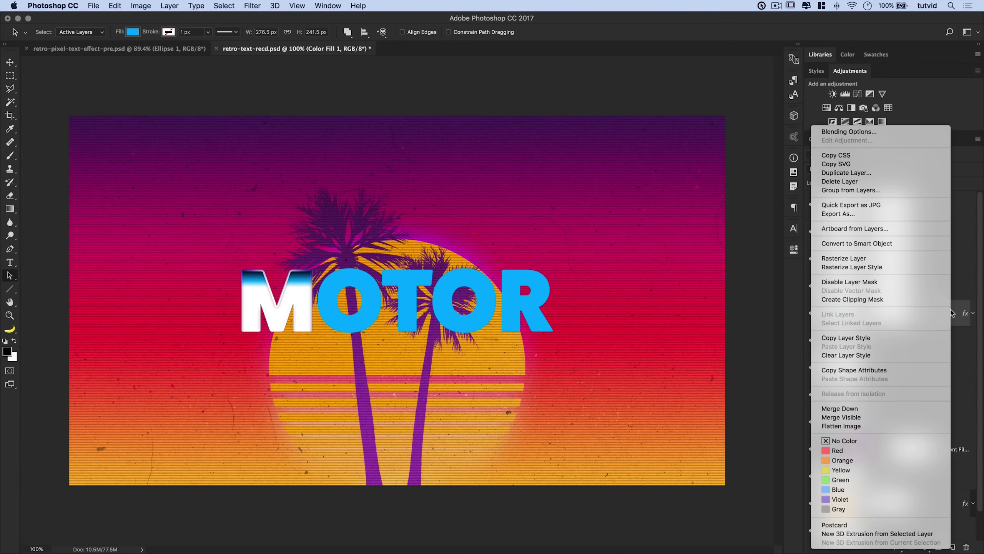
click(872, 337)
click(956, 289)
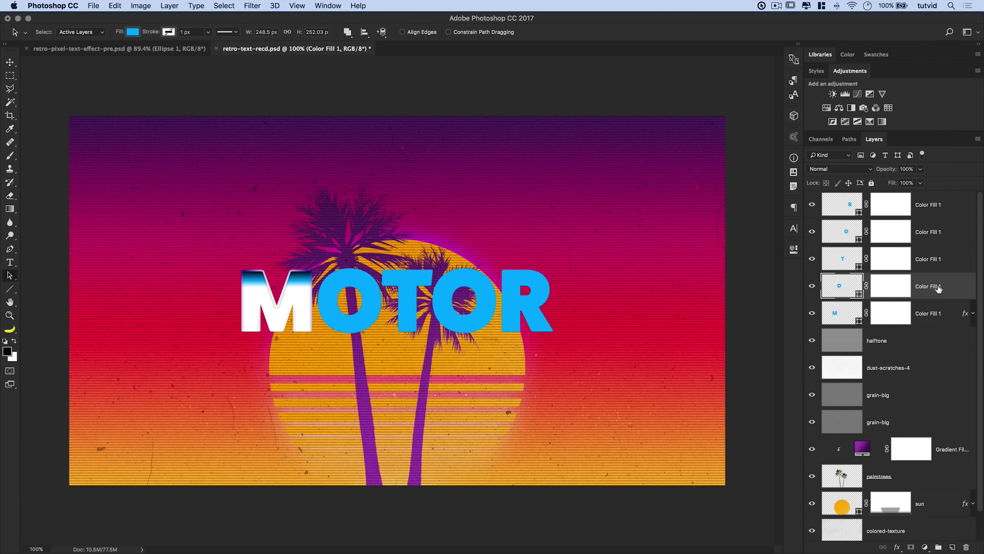
shift+click(957, 204)
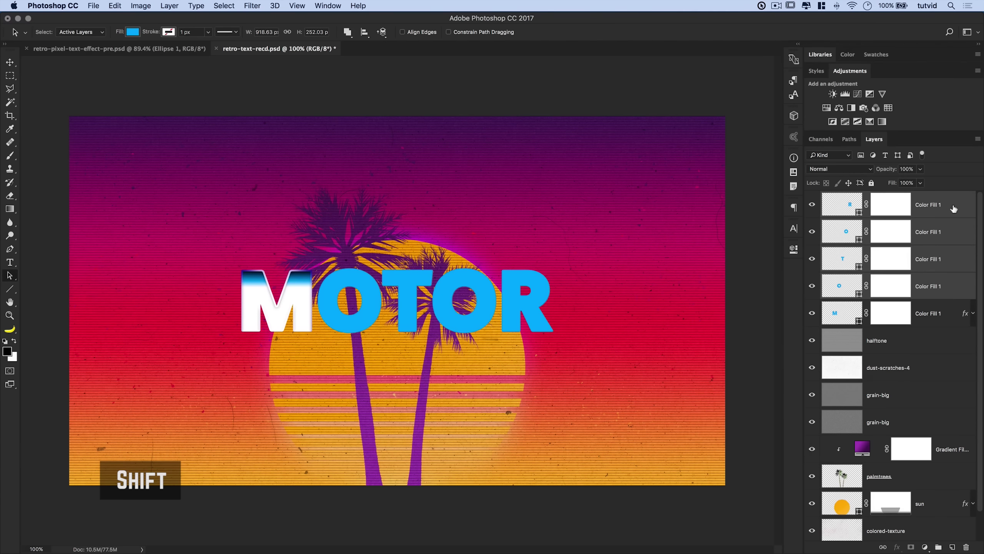
right_click(954, 210)
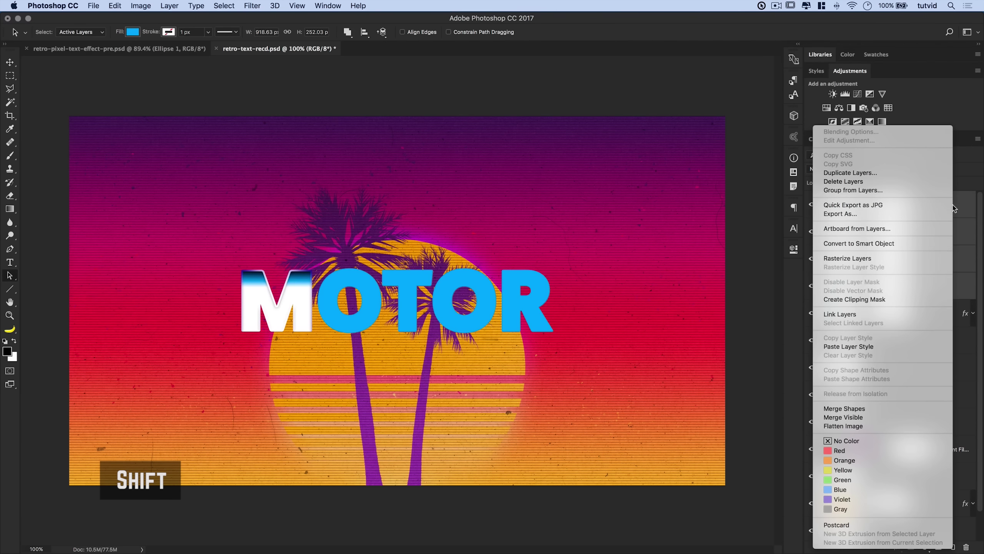
click(854, 347)
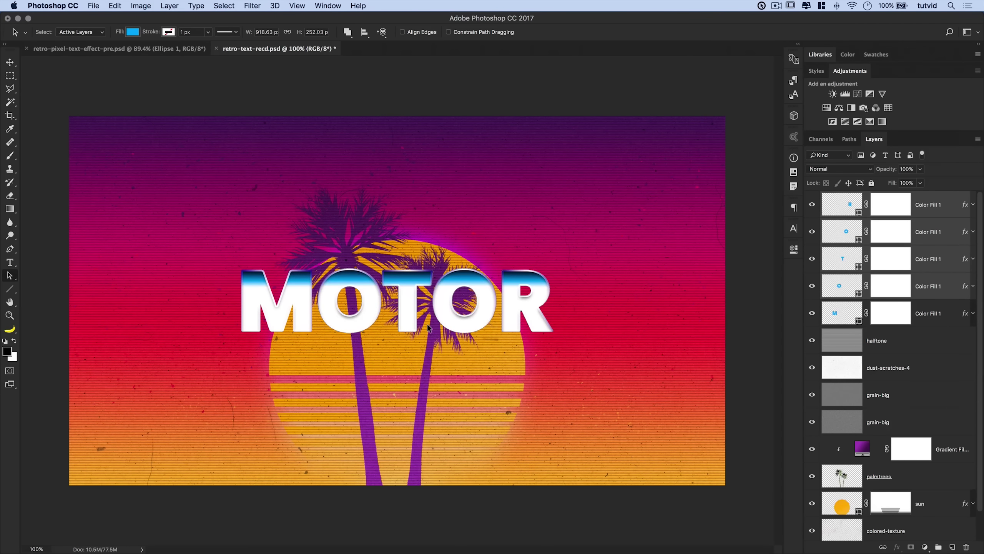
click(956, 213)
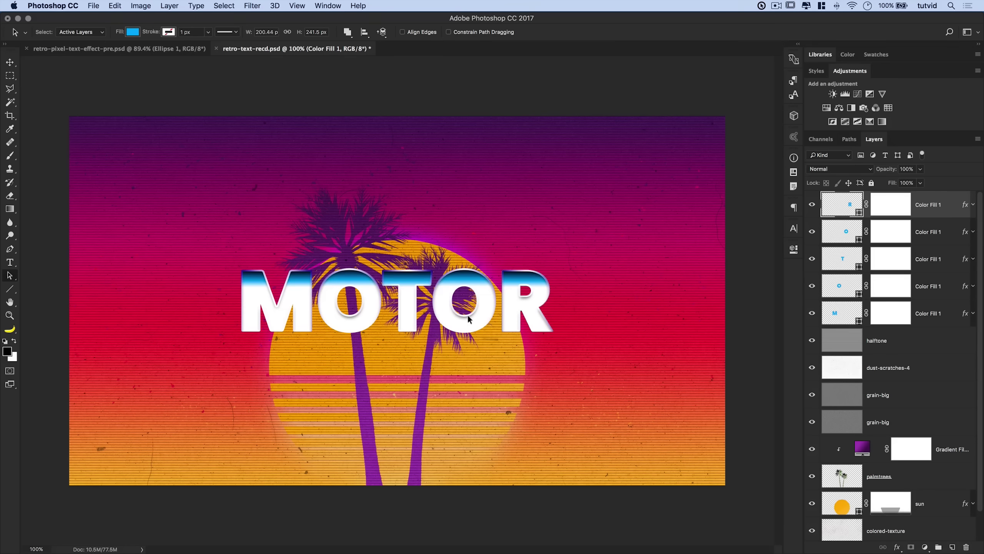
key(super+s)
Step: Draw a wavy-topped shape about 127 by 100 px over the lower part of the M's left leg with the Pen tool
click(11, 252)
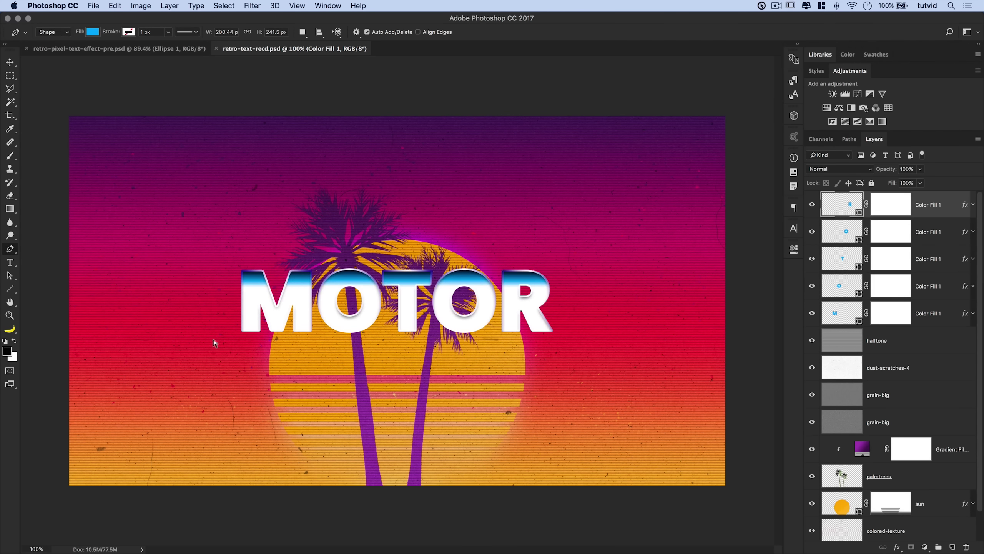
key(super+equal)
key(super+equal)
drag(267, 323, 576, 341)
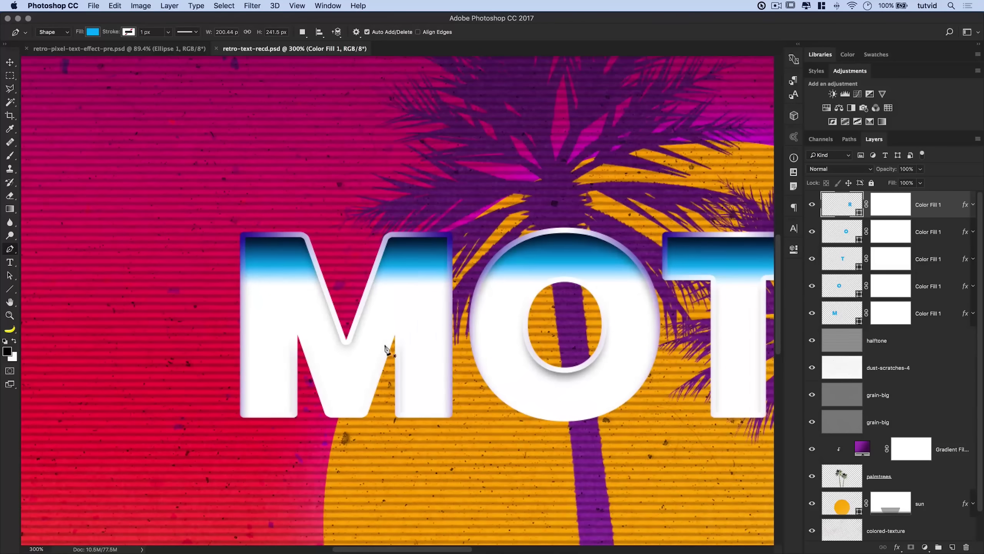
drag(261, 376, 306, 349)
click(304, 425)
click(234, 420)
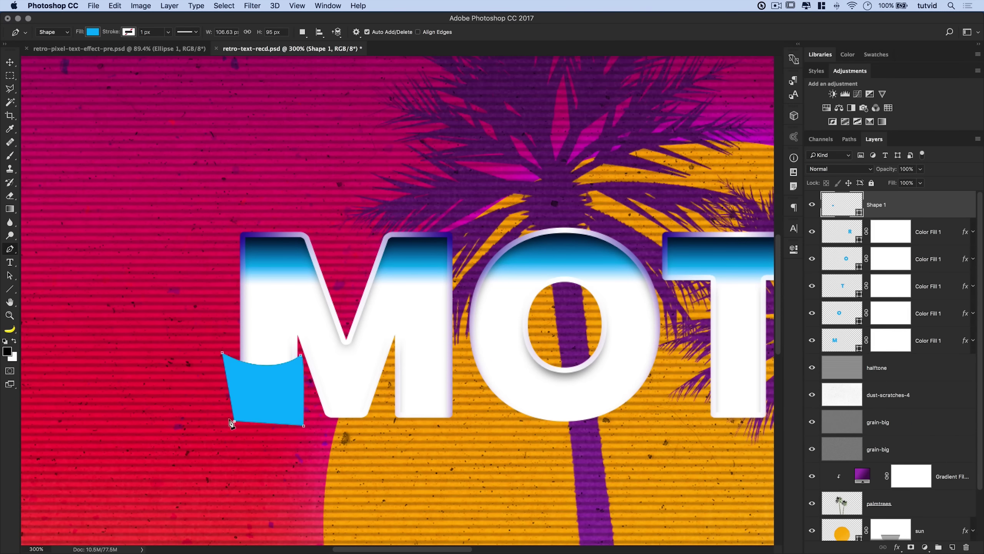
click(223, 353)
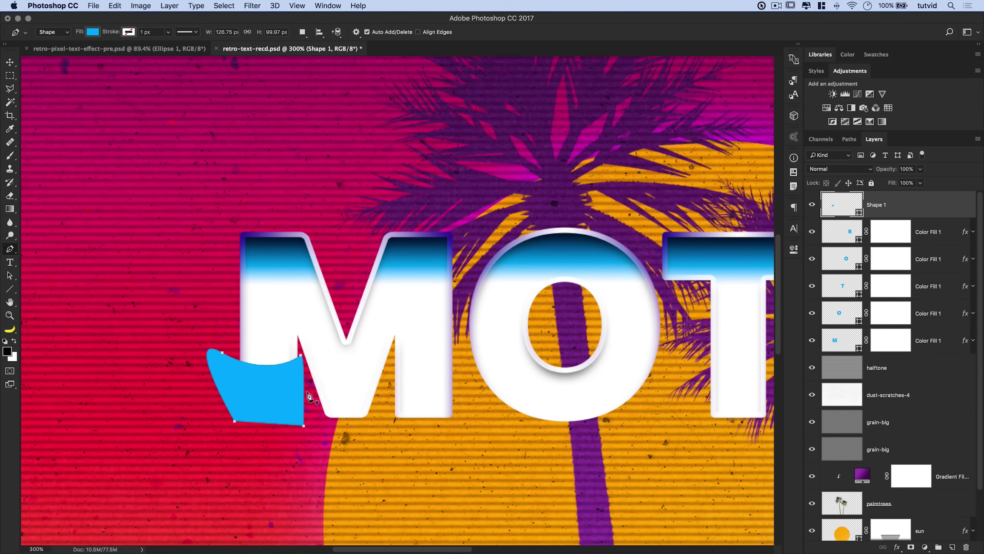
Step: Draw a second wavy-topped shape about 104 by 80 px over the lower middle part of the M
drag(306, 363, 374, 365)
right_click(388, 373)
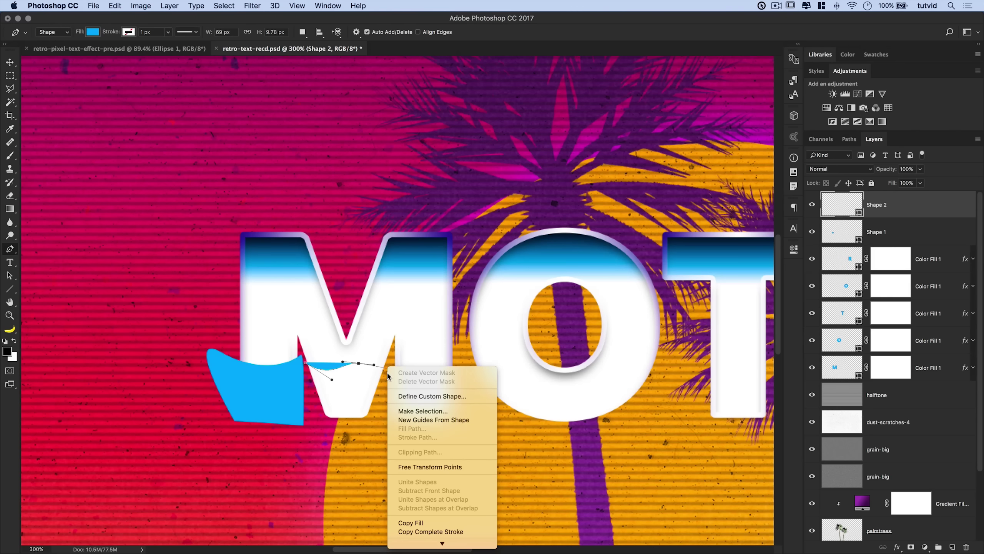
right_click(385, 375)
click(386, 374)
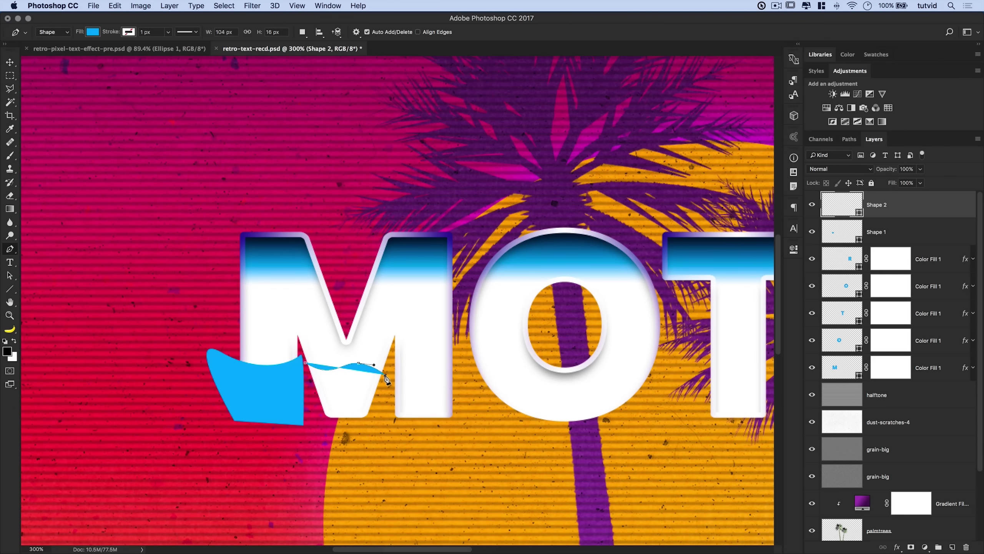
click(385, 418)
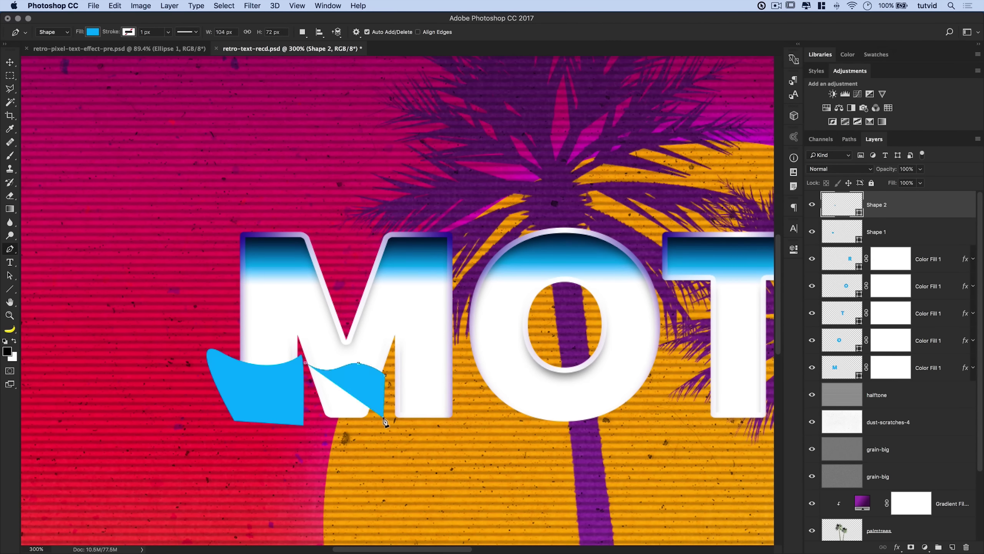
click(356, 424)
click(312, 421)
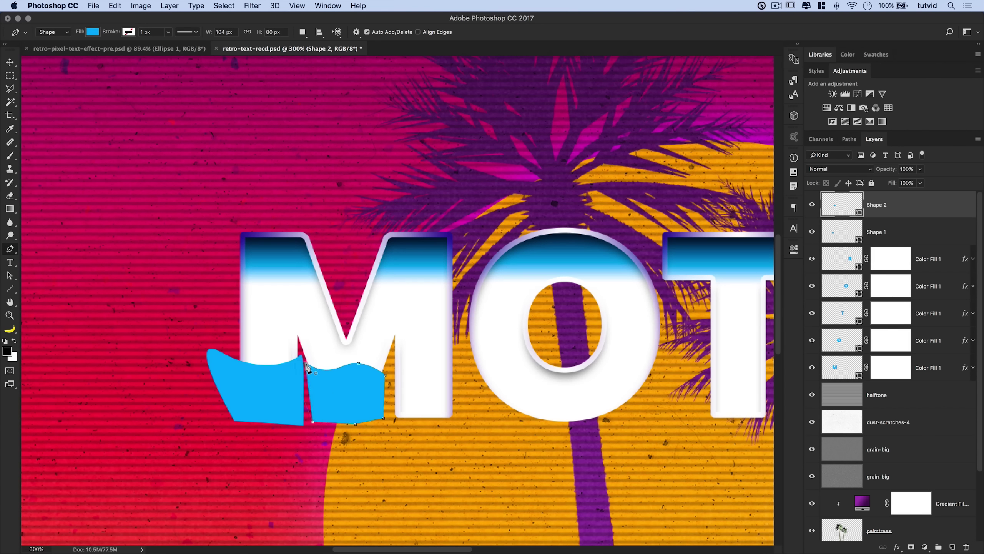
key(super+z)
click(306, 365)
Step: Draw a third wavy-topped shape about 94 by 99 px over the lower part of the M's right leg
drag(402, 360, 471, 327)
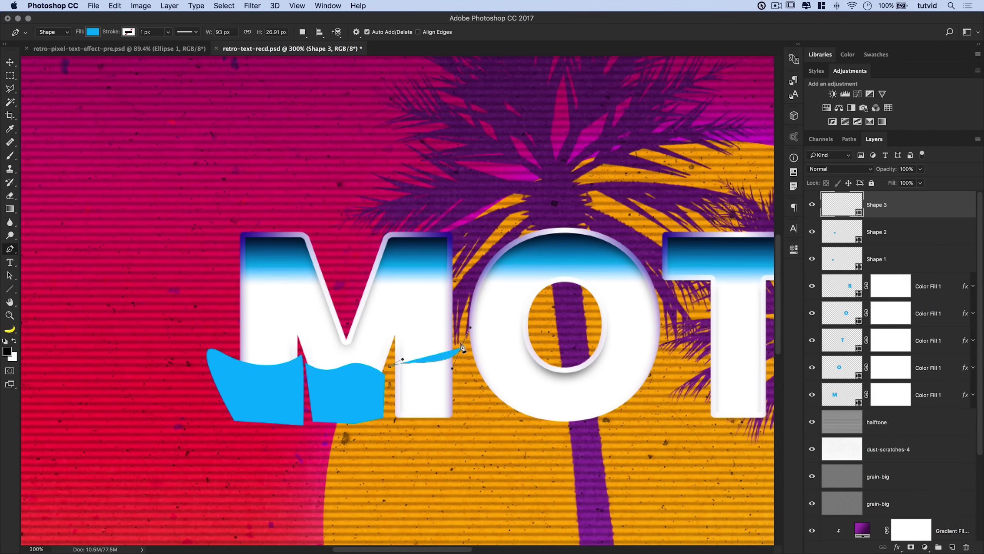
alt+click(462, 349)
click(459, 423)
click(389, 424)
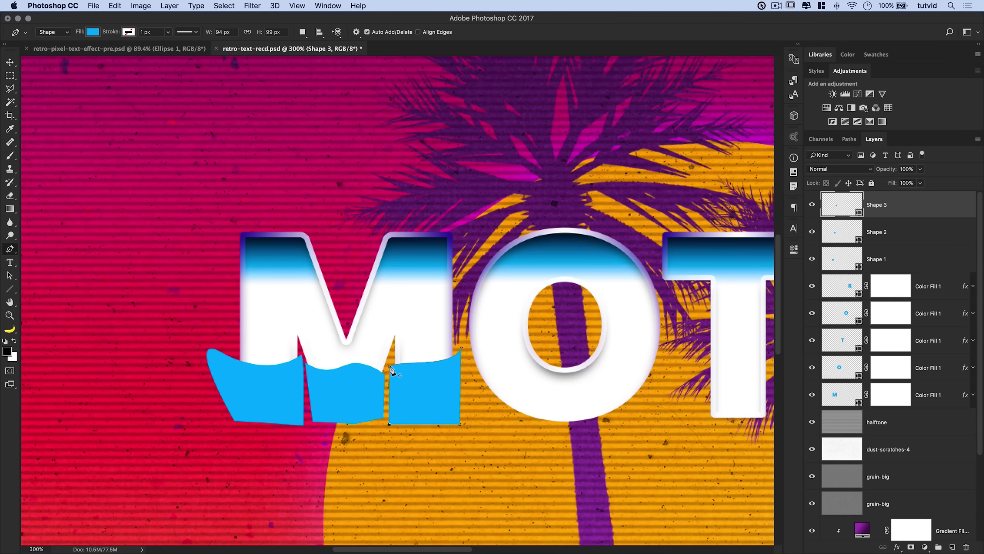
click(390, 367)
Step: Draw the wavy upper edge of a new shape, about 259 px wide, across the lower half of the first O
drag(489, 443, 379, 397)
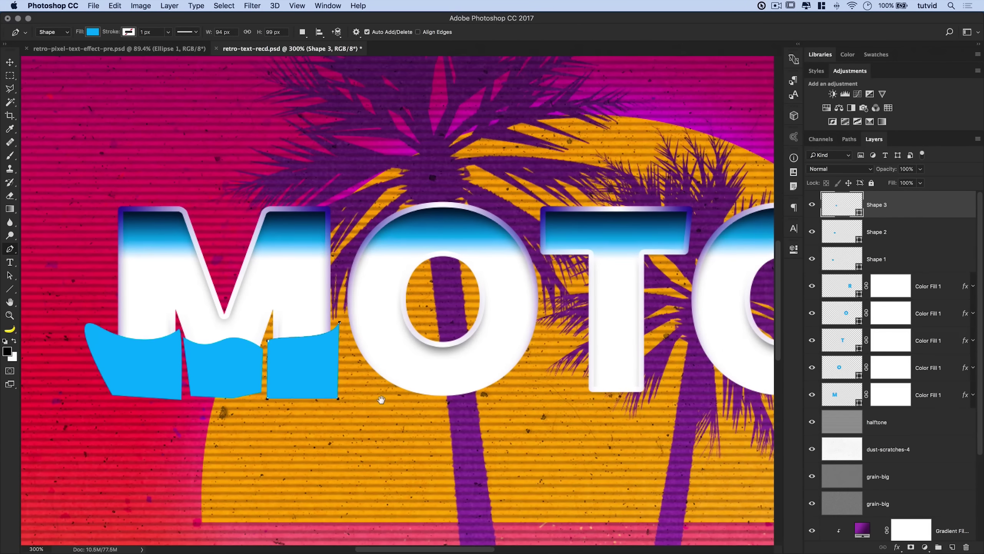
drag(346, 316, 360, 336)
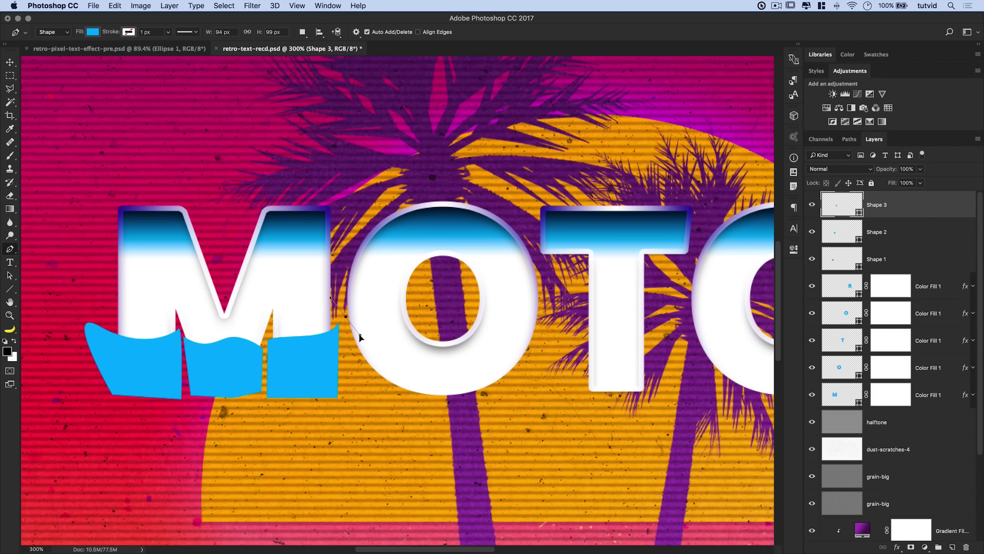
drag(418, 322, 457, 335)
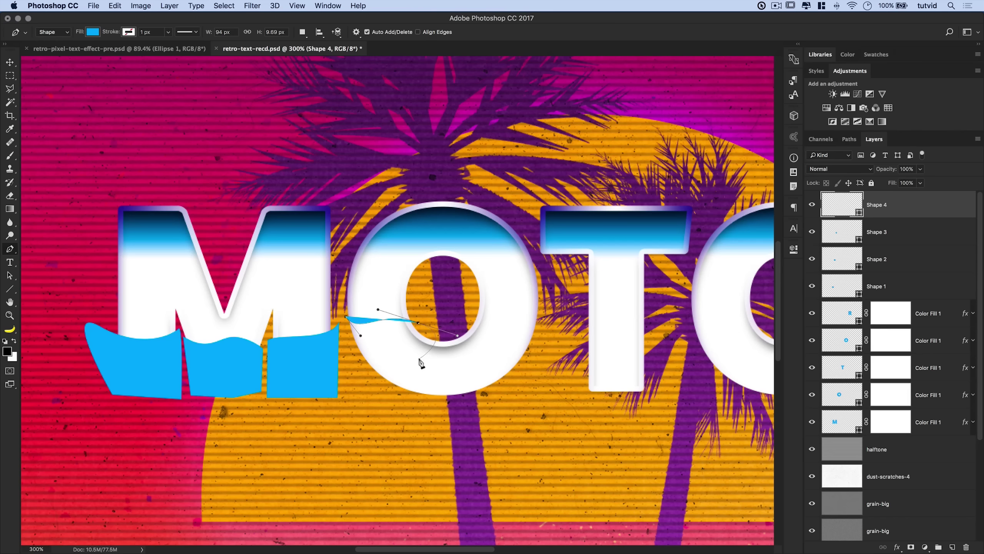
click(471, 321)
right_click(473, 322)
key(Escape)
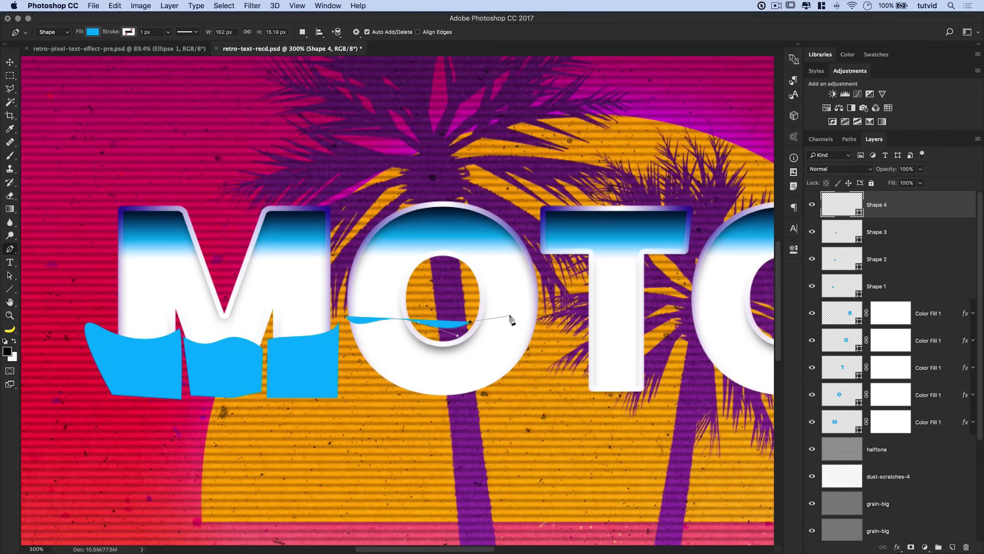
drag(544, 314, 569, 274)
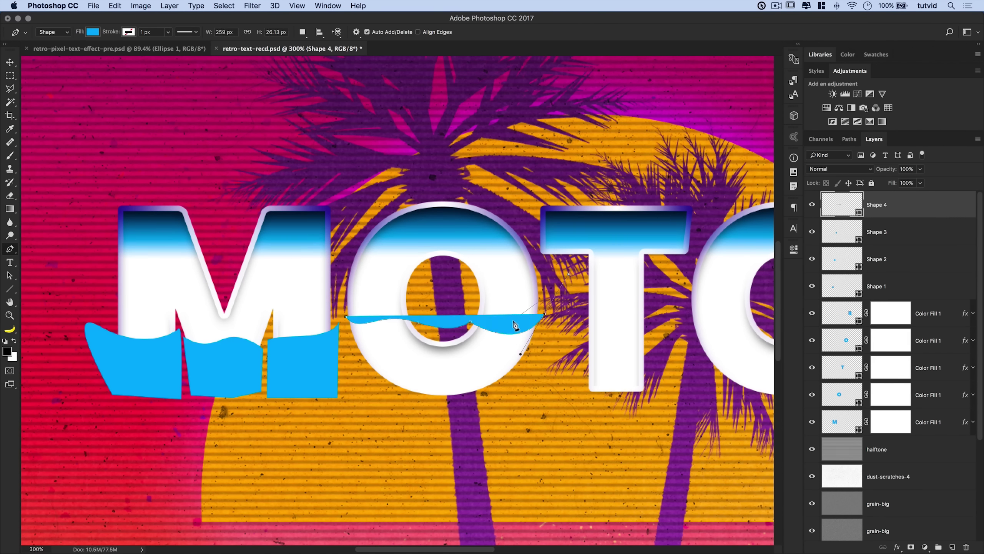
drag(546, 320, 546, 319)
right_click(547, 319)
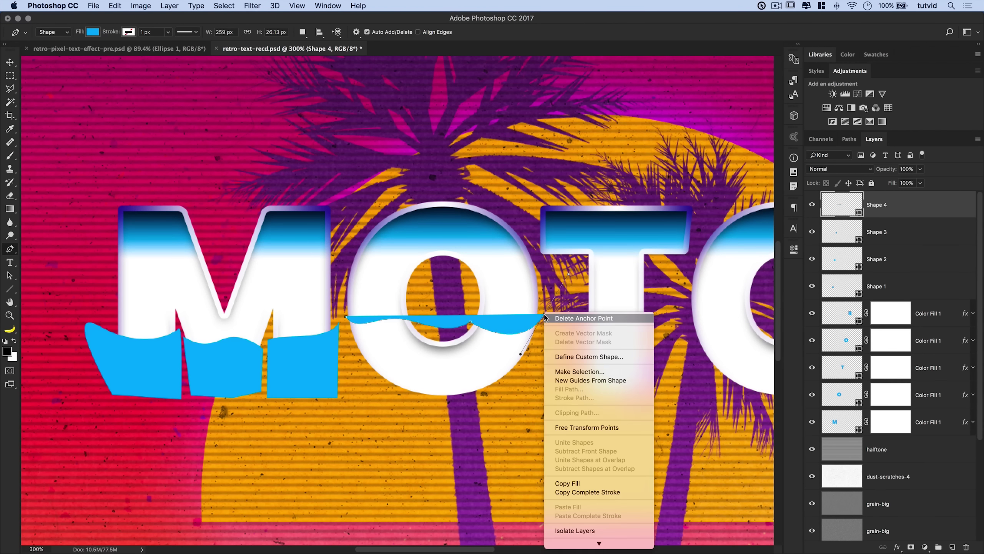
key(Escape)
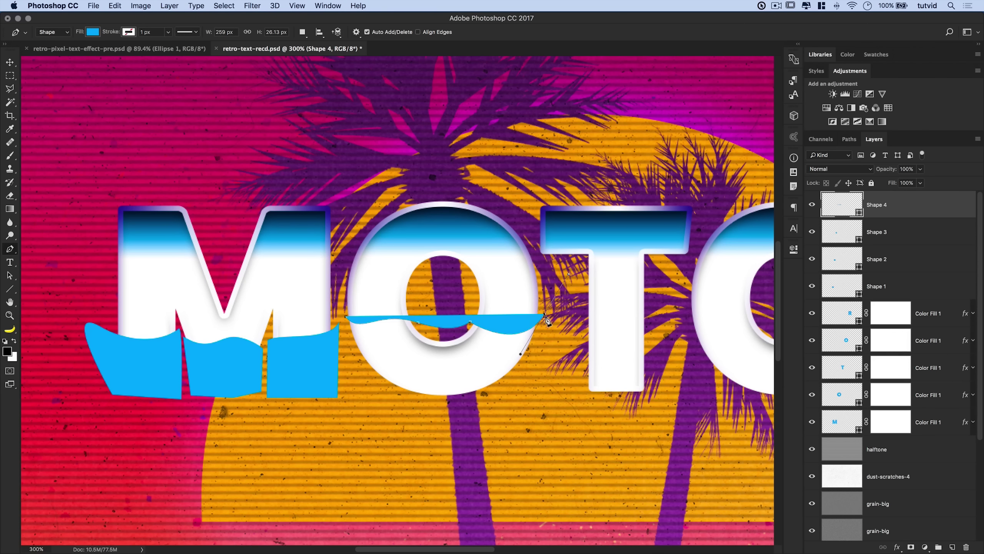
Step: Close the first O's shape around the bottom of the letter, about 125 px high overall
click(528, 397)
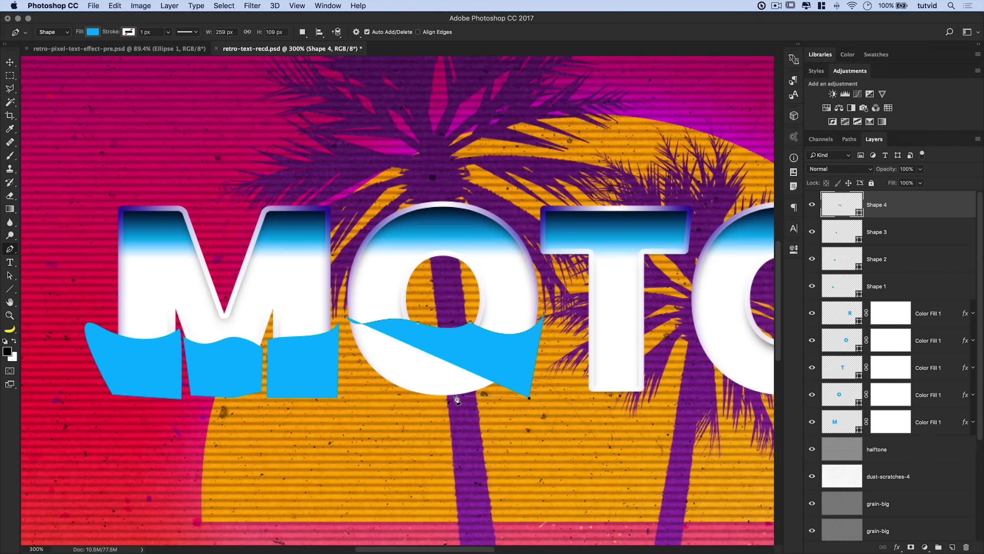
right_click(411, 407)
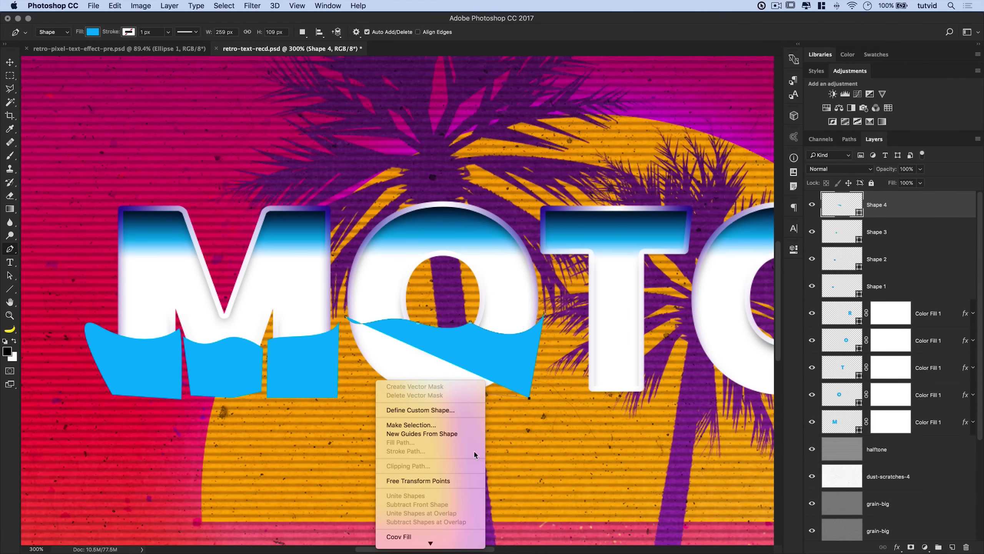
key(Escape)
click(471, 409)
click(400, 403)
click(346, 317)
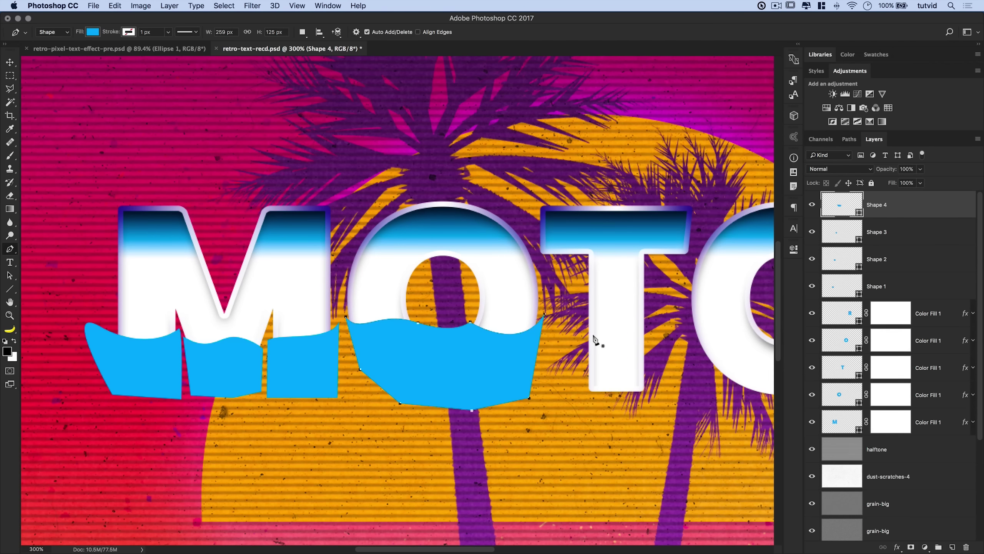
Step: Draw a shape about 115 by 114 px with a concave upper edge over the lower part of the T's stem
drag(583, 317, 594, 330)
drag(655, 317, 663, 338)
click(661, 401)
click(574, 401)
click(583, 317)
Step: Draw the wavy upper edge of a new shape across the lower half of the second O
scroll(676, 382, right, 15)
scroll(676, 383, down, 5)
scroll(676, 382, right, 10)
scroll(676, 383, left, 10)
scroll(676, 382, up, 5)
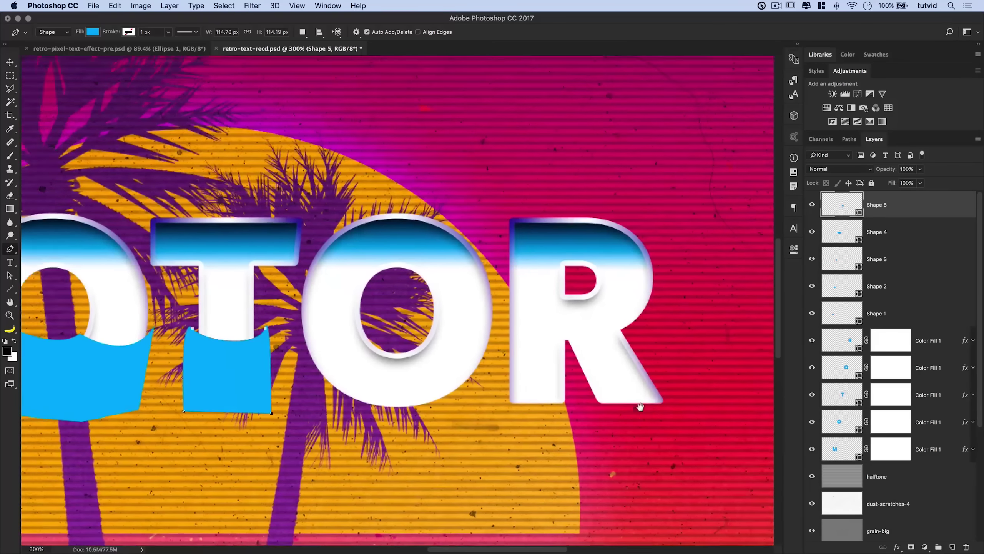
drag(322, 317, 349, 336)
drag(405, 318, 440, 331)
click(448, 321)
drag(526, 324, 537, 294)
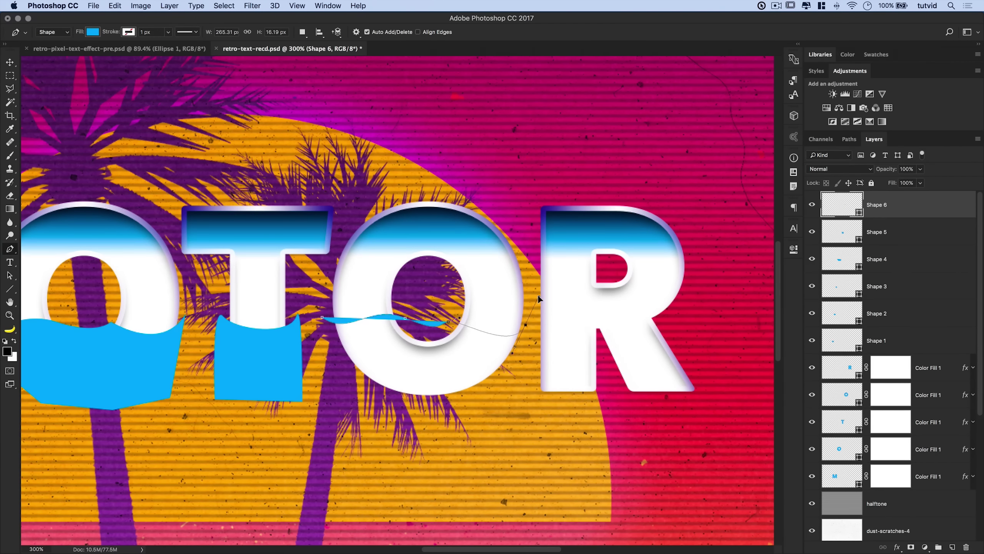
Step: Close the second O's shape around the bottom of the letter, about 283 by 137 px overall
click(518, 390)
click(423, 417)
click(357, 386)
click(326, 357)
click(322, 318)
scroll(323, 321, right, 5)
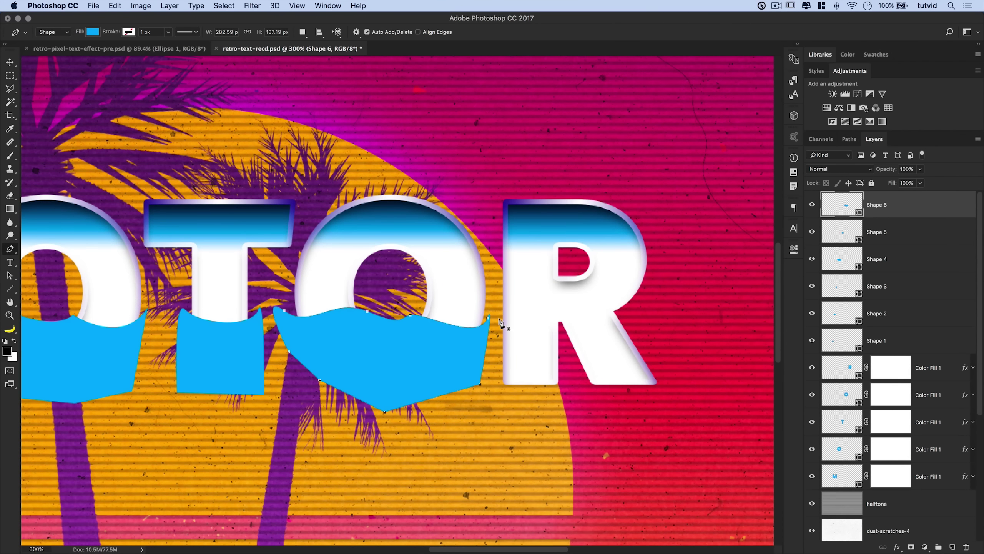
Step: Draw a closed shape about 95 px high with a curved upper edge over the lower part of the R's stem
drag(498, 319, 560, 302)
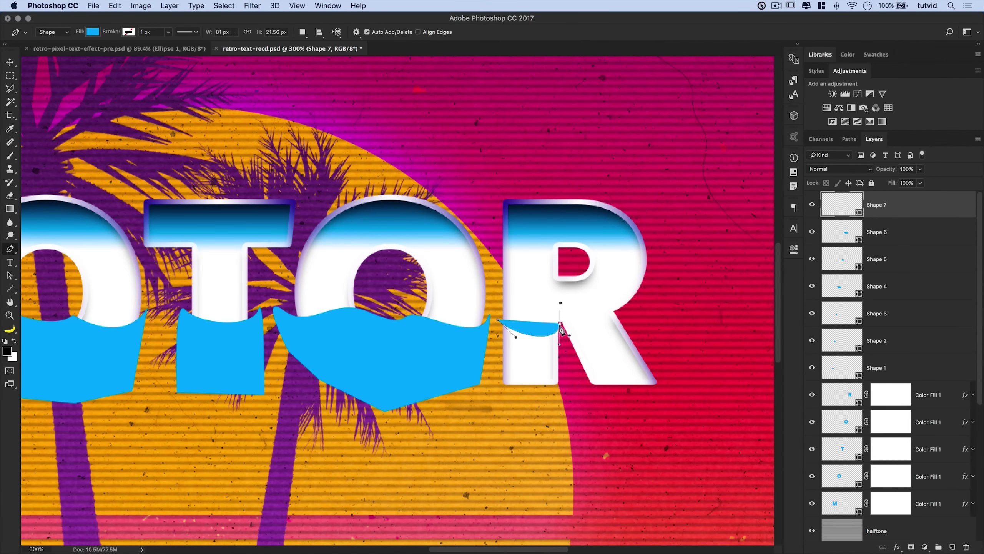
alt+click(560, 323)
click(570, 393)
click(493, 391)
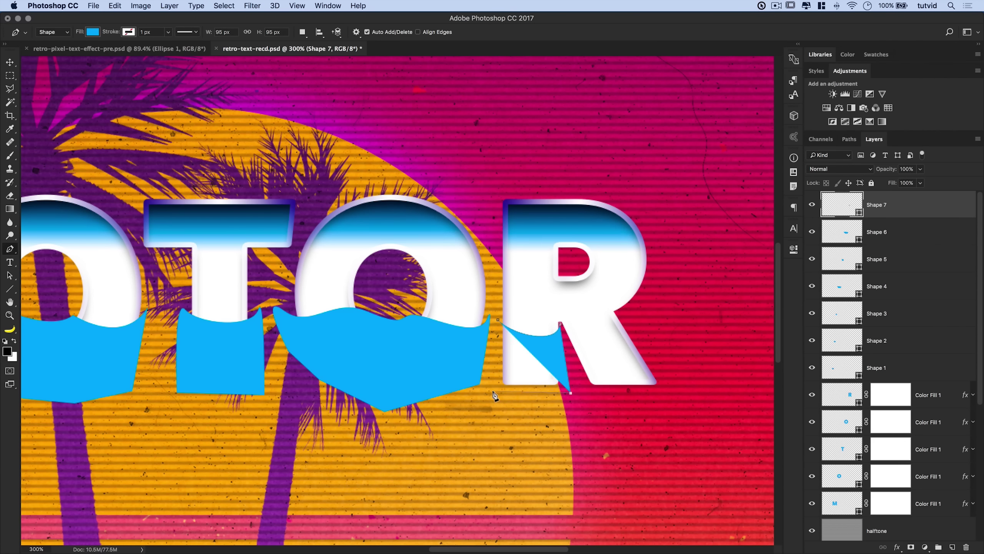
click(498, 319)
Step: Draw a closed shape about 167 by 99 px with a curved upper edge over the R's diagonal leg
drag(563, 327, 632, 315)
click(692, 395)
click(600, 400)
click(580, 376)
click(563, 327)
key(super+h)
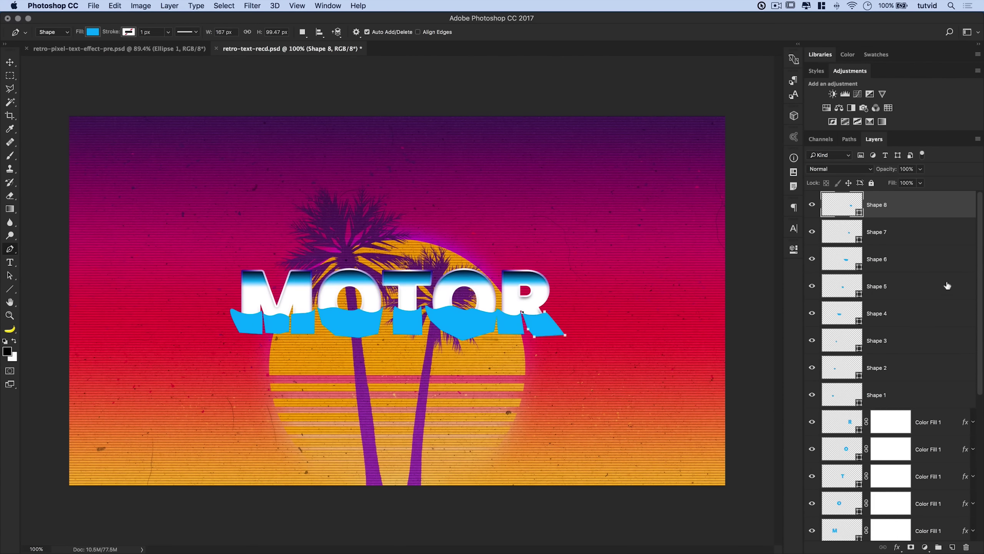
Step: Merge the layers Shape 1 through Shape 8 into one shape layer and name it text-inset
double_click(901, 206)
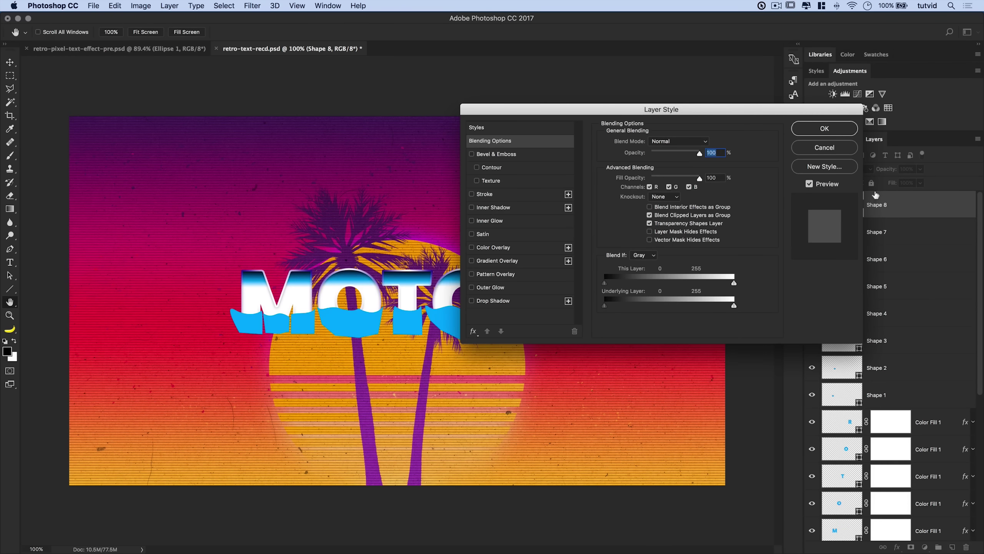
click(824, 129)
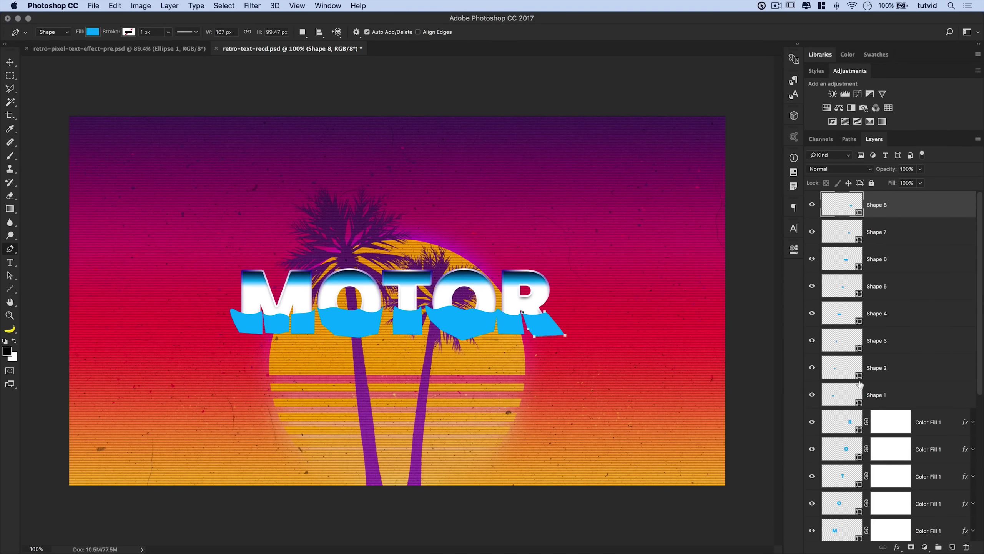
shift+click(905, 400)
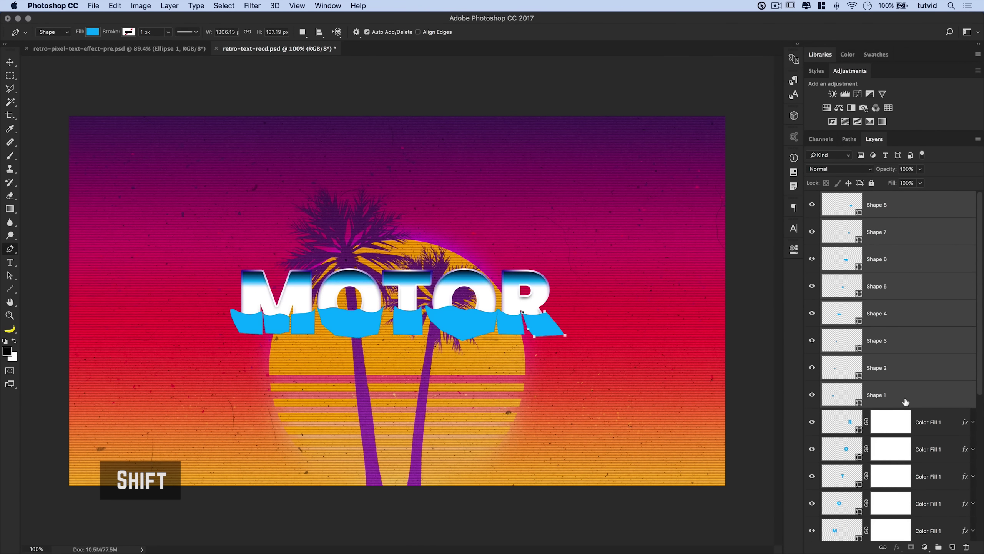
key(super+e)
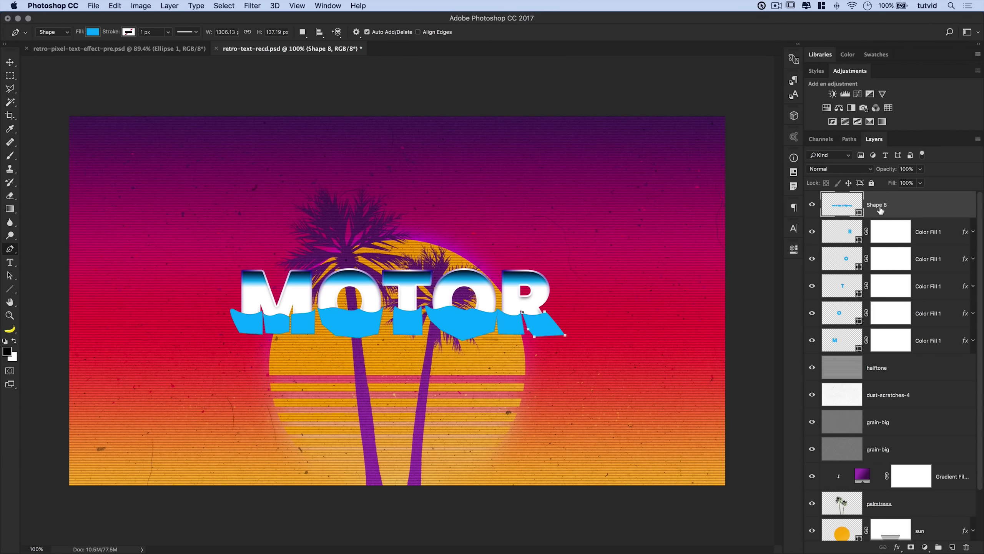
double_click(879, 206)
text(text-inset)
key(Return)
Step: Add a Gradient Overlay to the text-inset layer using the outrun-05 preset
key(v)
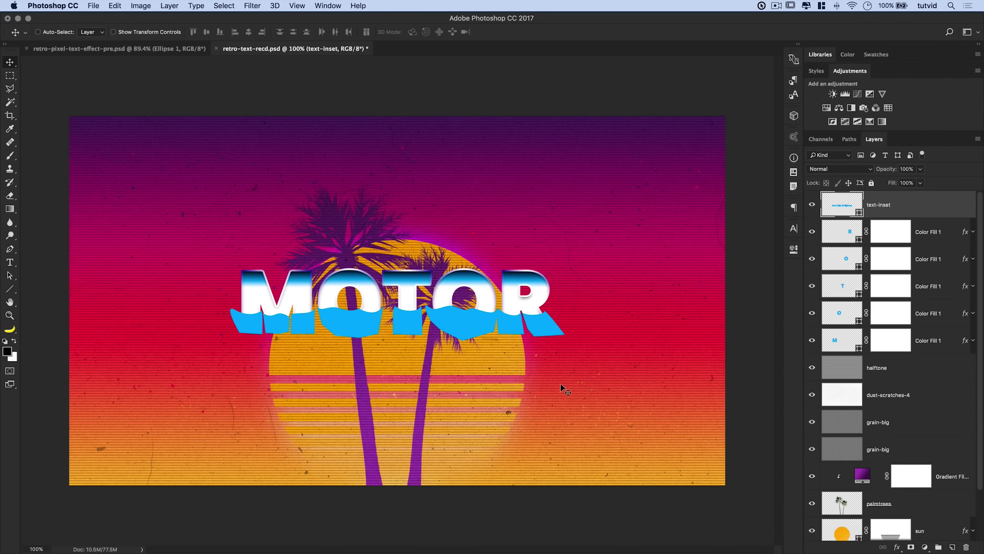
click(183, 5)
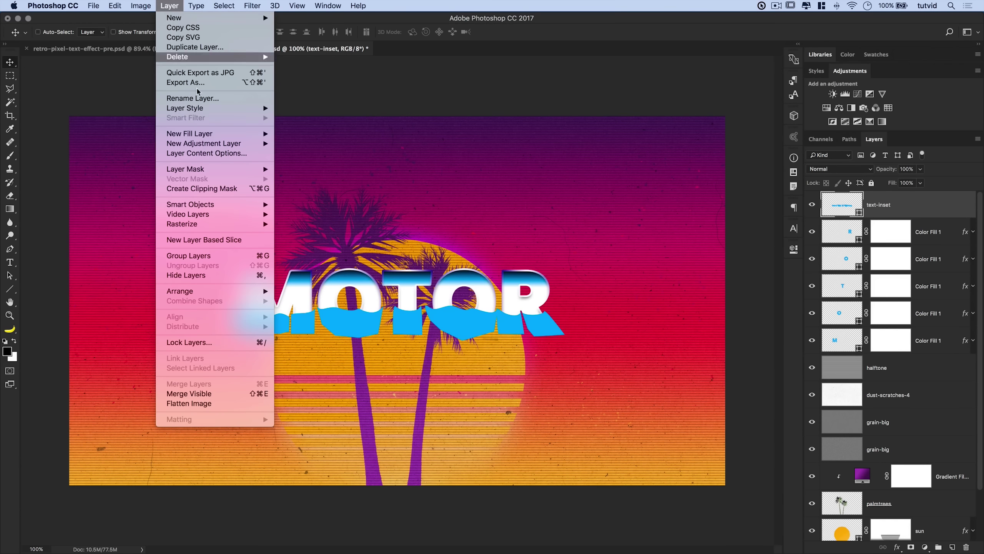
mouse_move(210, 108)
click(315, 182)
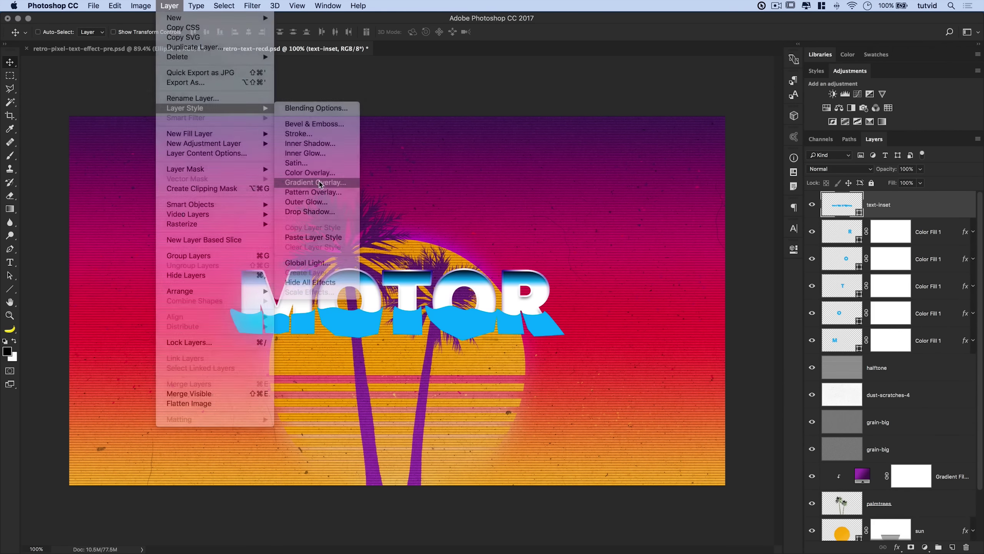
click(676, 170)
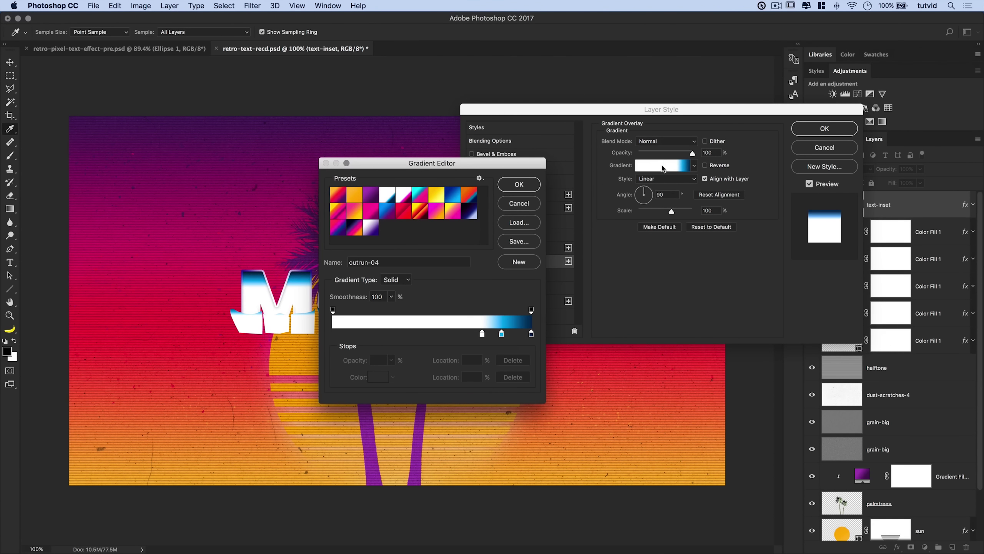
click(402, 197)
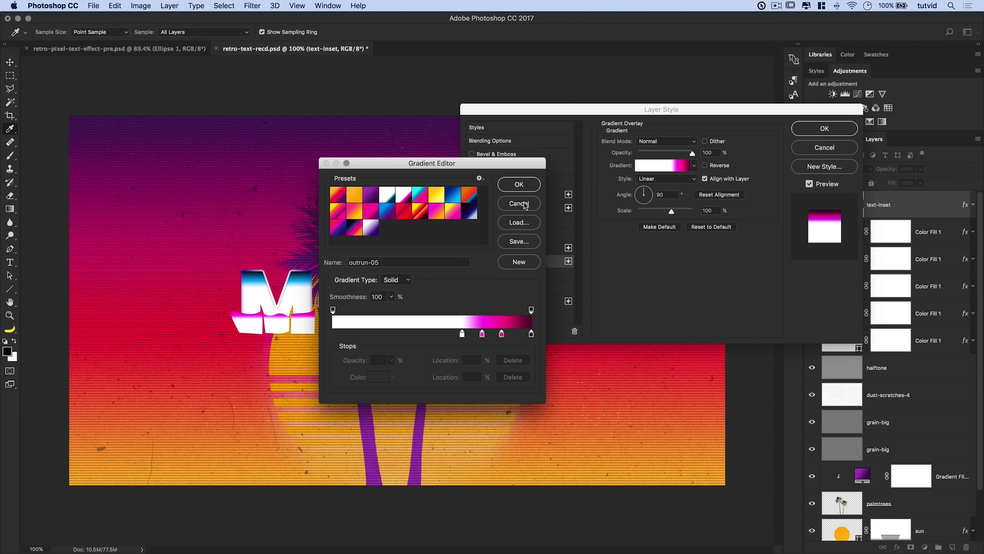
click(519, 184)
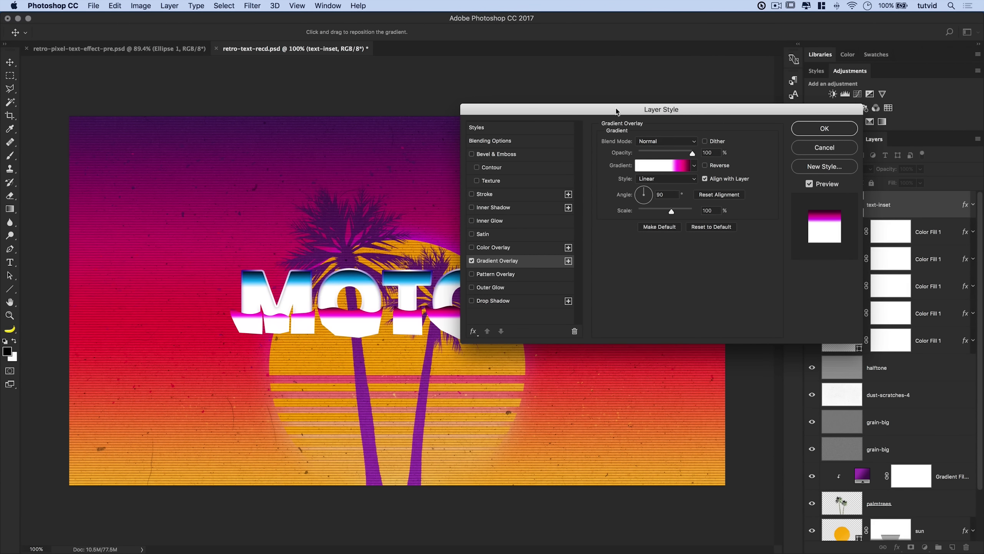
Step: Set the gradient overlay's scale to 116% and shift the gradient slightly within the letters
drag(674, 108, 788, 96)
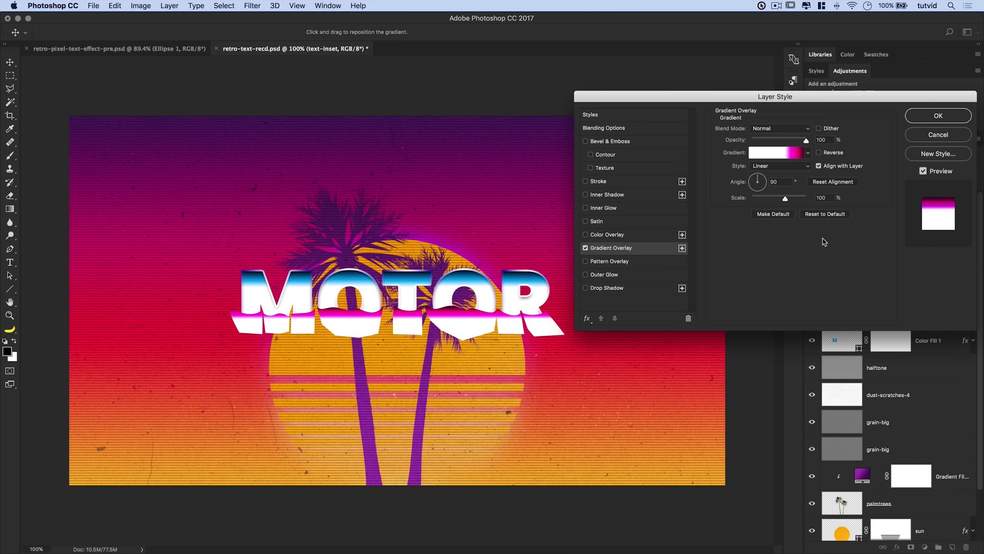
drag(785, 200, 792, 198)
drag(350, 320, 347, 322)
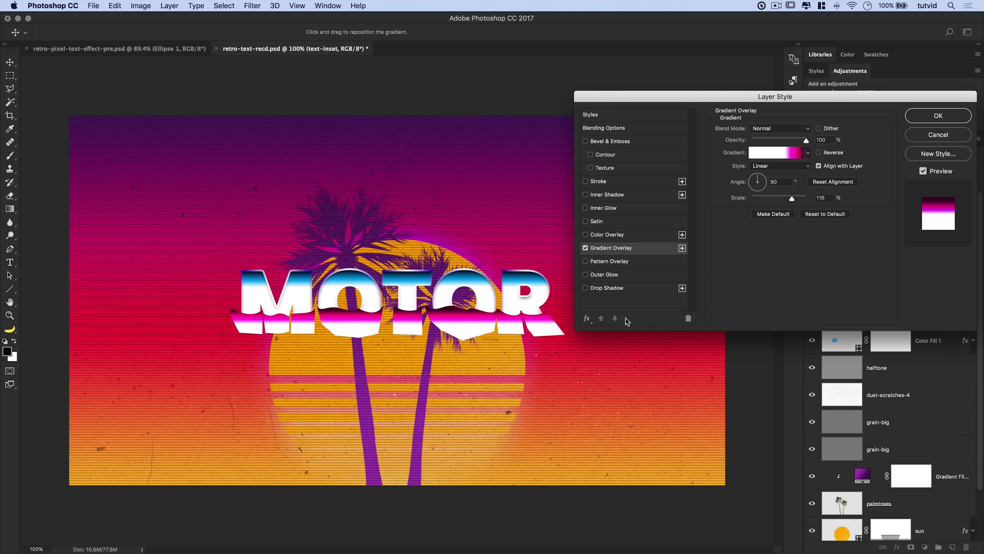
click(944, 114)
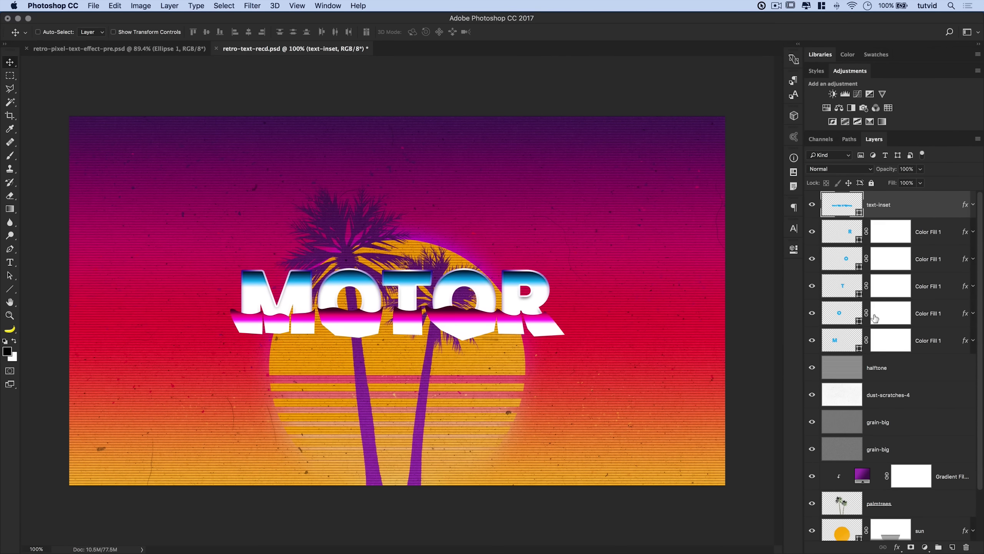
Step: Group the five letter layers and name the group MOTOR
click(942, 241)
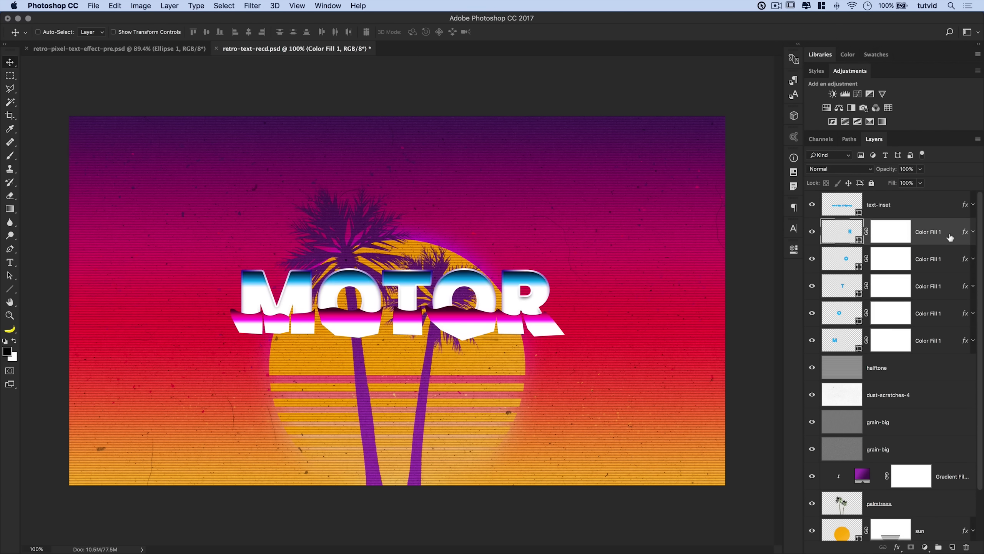
shift+click(941, 339)
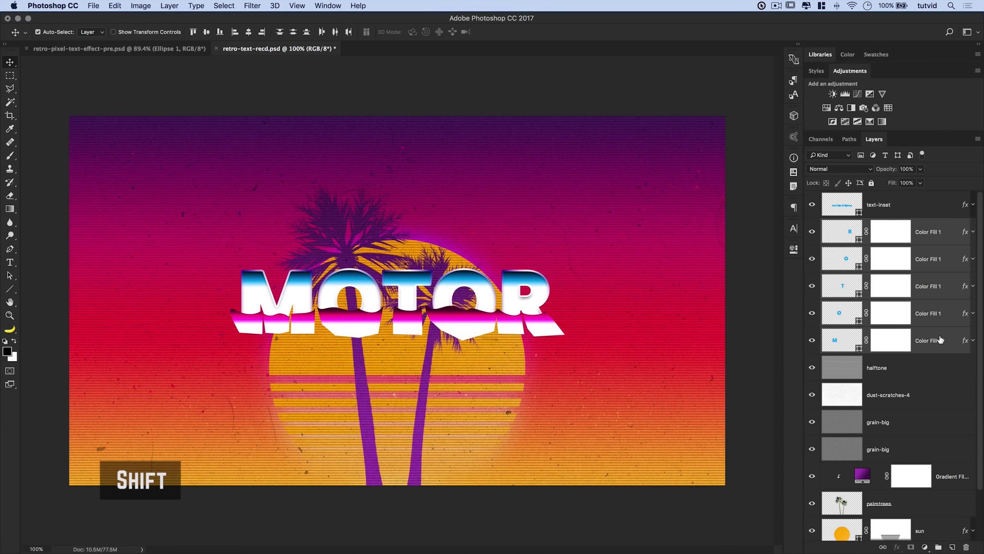
key(super+g)
double_click(849, 224)
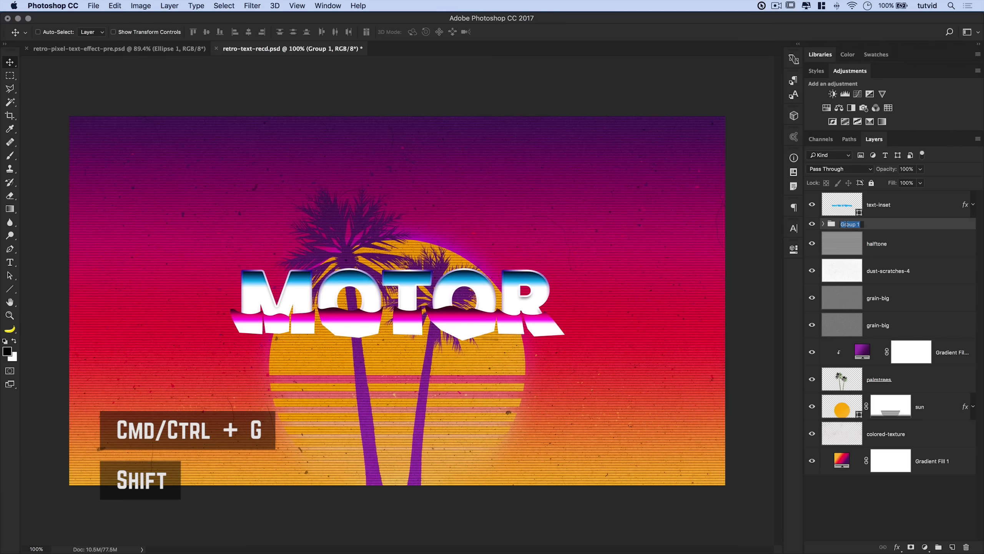
text(MOTOR)
key(Return)
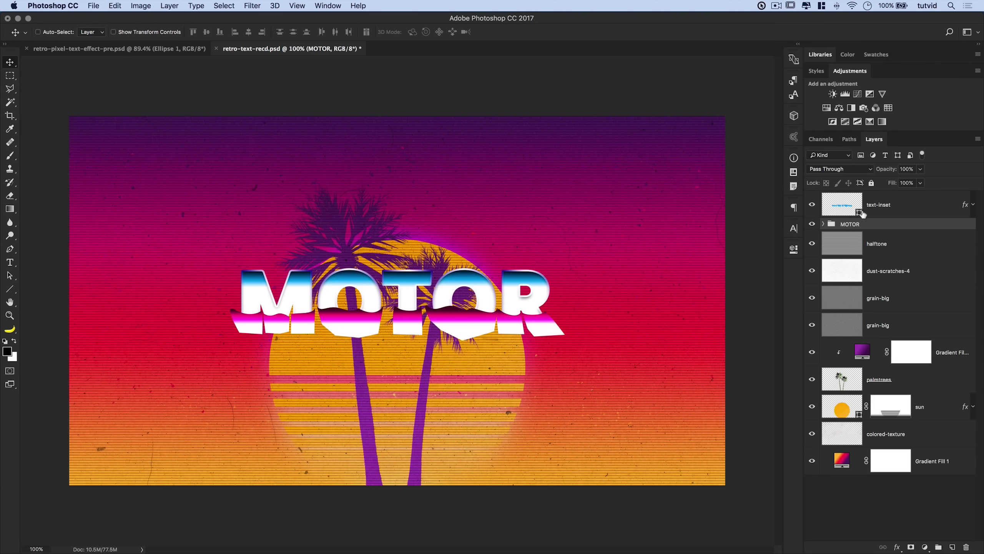
Step: Clip the text-inset layer to the MOTOR group
click(909, 206)
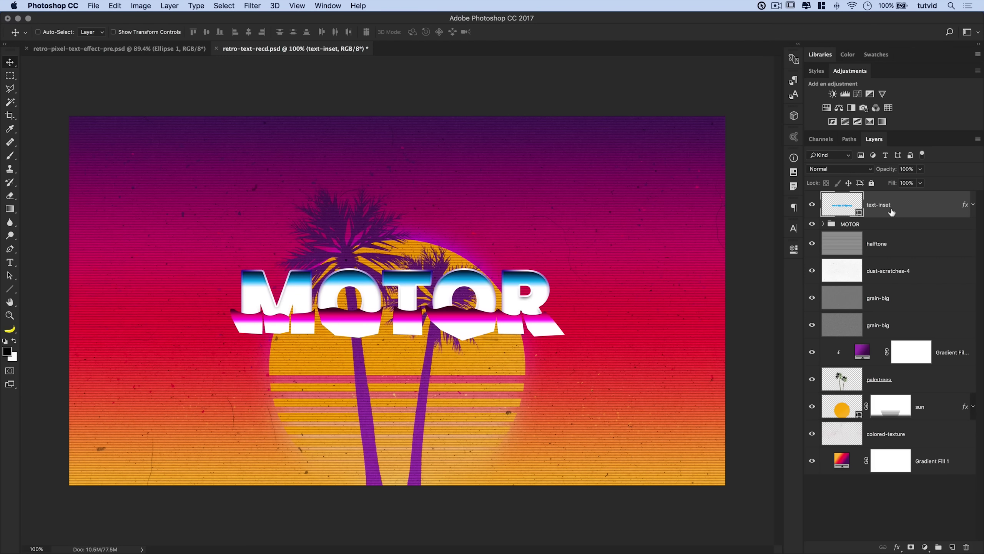
key(super+alt+g)
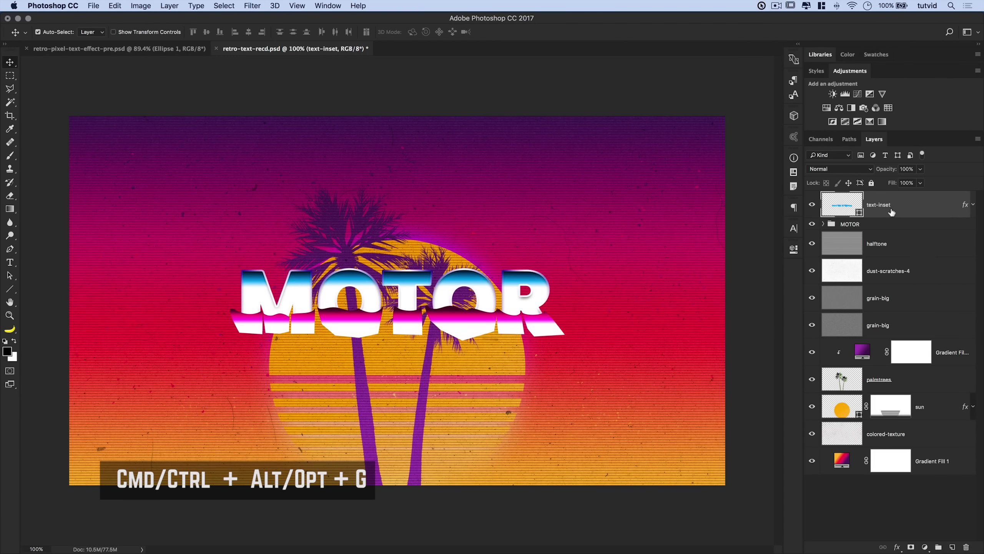
key(super+alt+g)
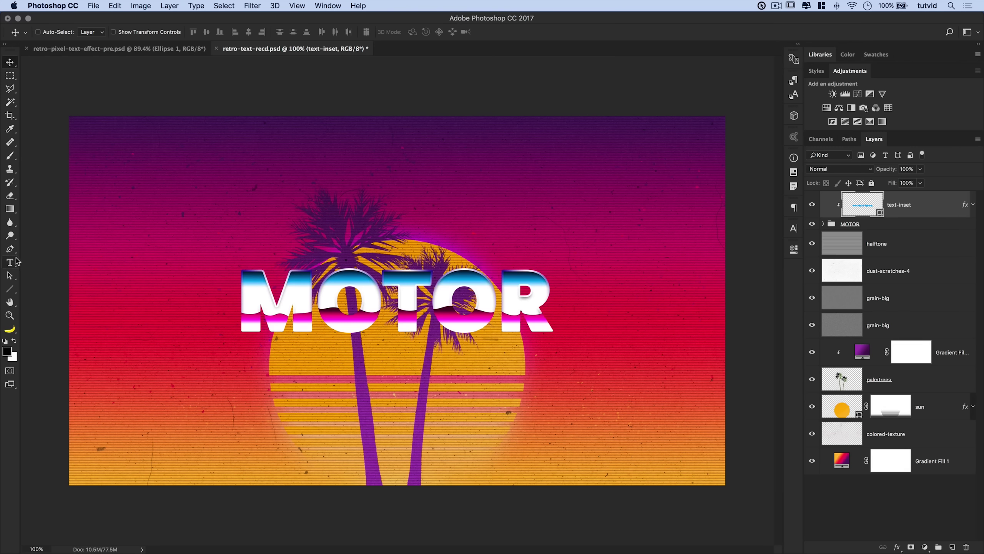
Step: Nudge the inset paths on the M and the R slightly upward with the Path Selection tool
click(10, 275)
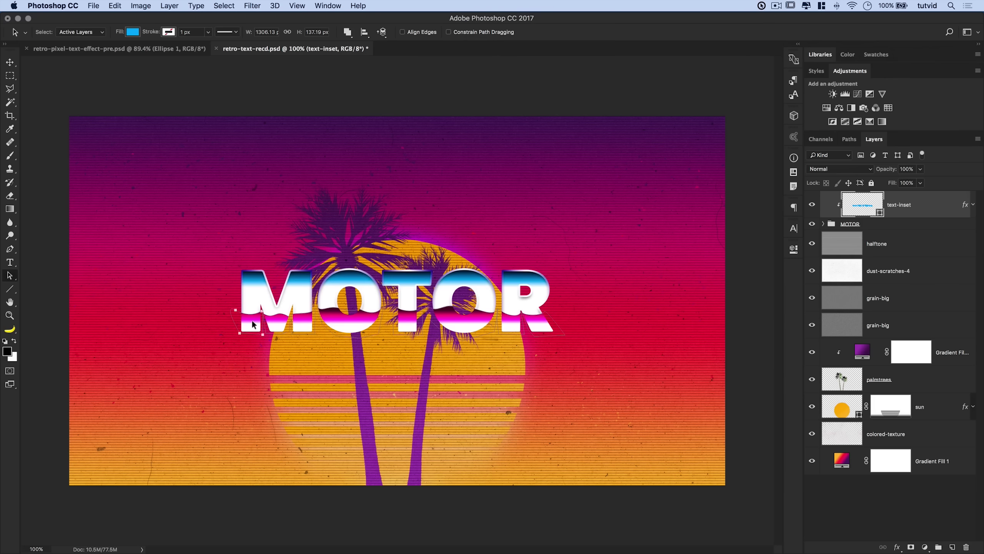
key(Up)
key(Up)
key(Up)
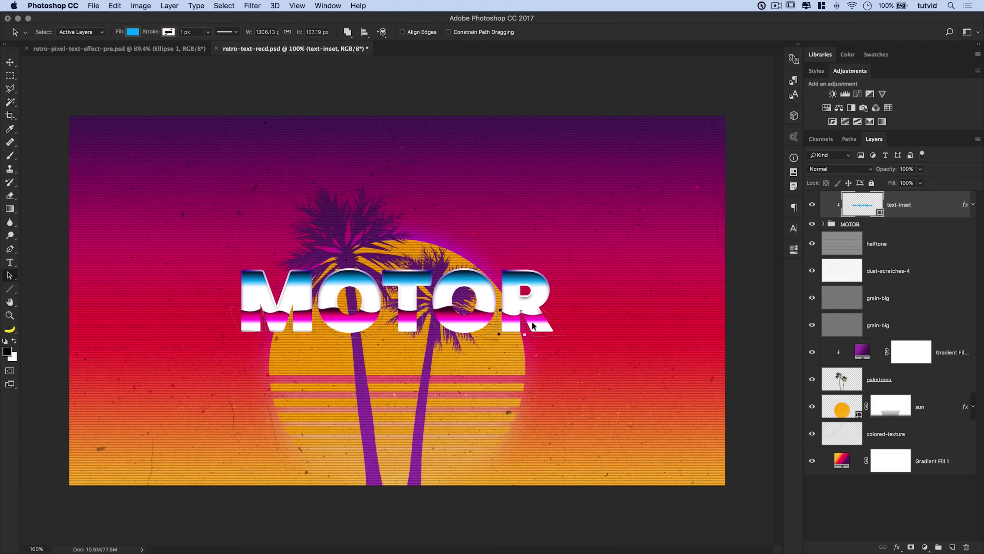
key(Up)
key(Up)
click(574, 377)
Step: Adjust the inset path on the R with Free Transform
click(516, 329)
key(ctrl+t)
drag(532, 332, 560, 321)
key(Return)
Step: Stretch the M's inset paths vertically to about 125% of their height
key(super+t)
drag(270, 331, 271, 337)
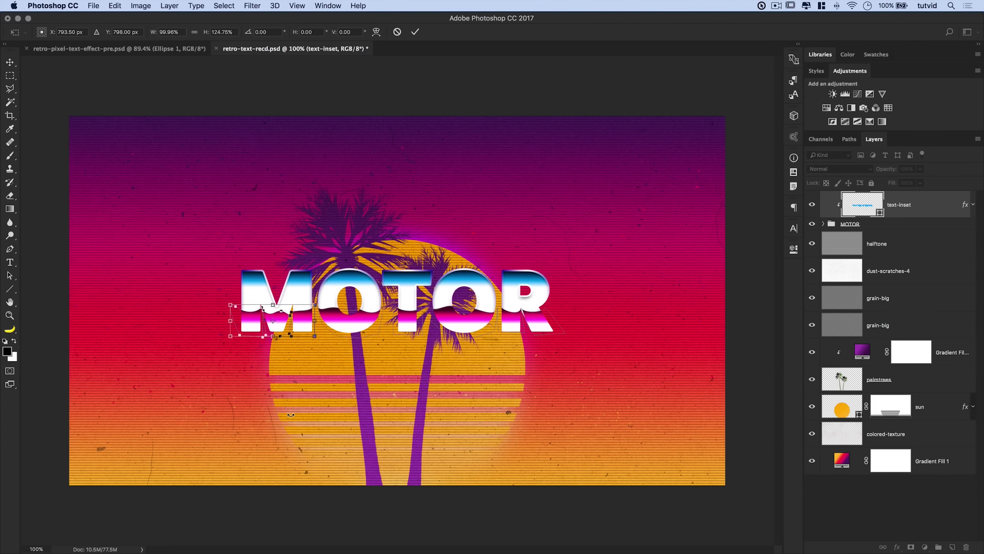
key(Return)
click(312, 405)
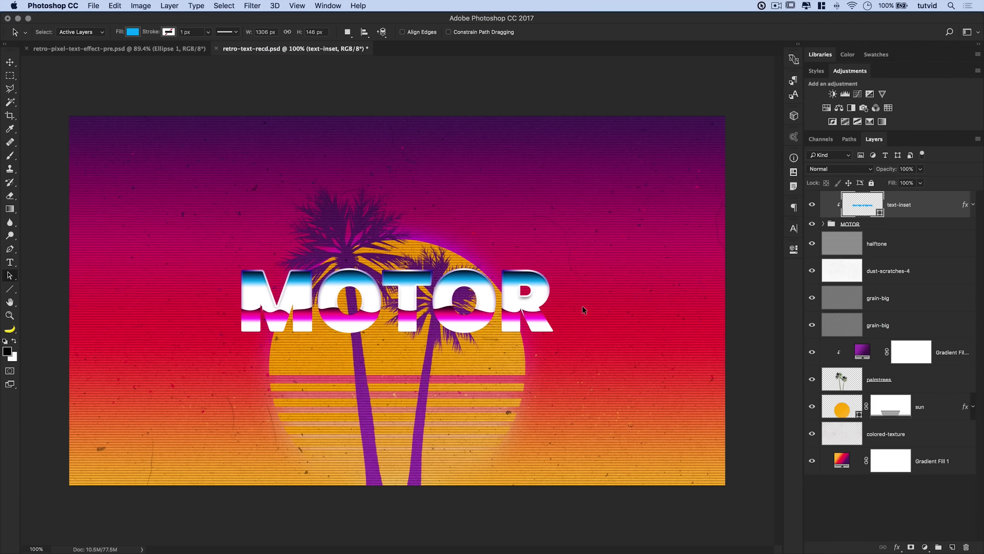
Step: Nudge the inset path on the M's left leg about 4 px to the left
click(543, 332)
click(536, 370)
key(z)
click(263, 309)
click(263, 309)
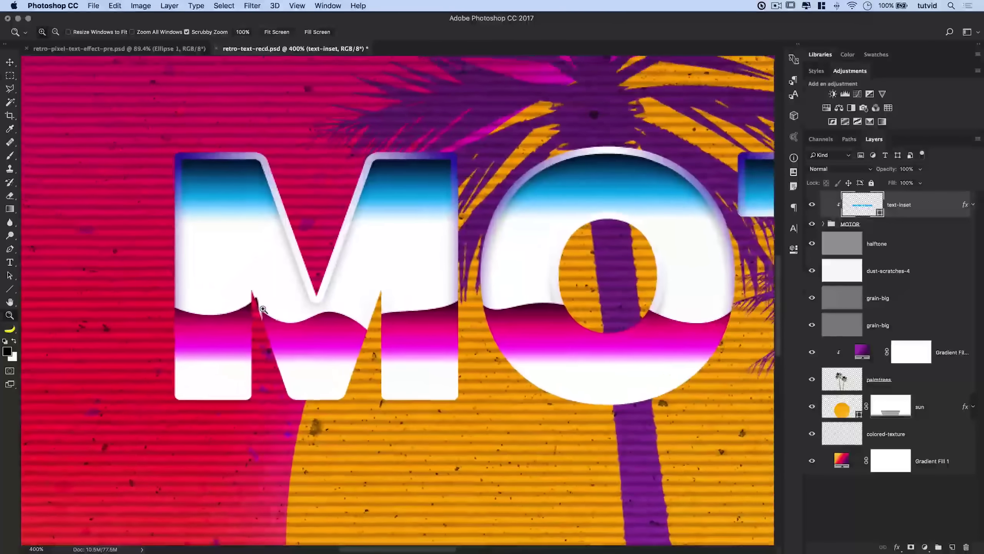
click(263, 309)
click(263, 309)
key(a)
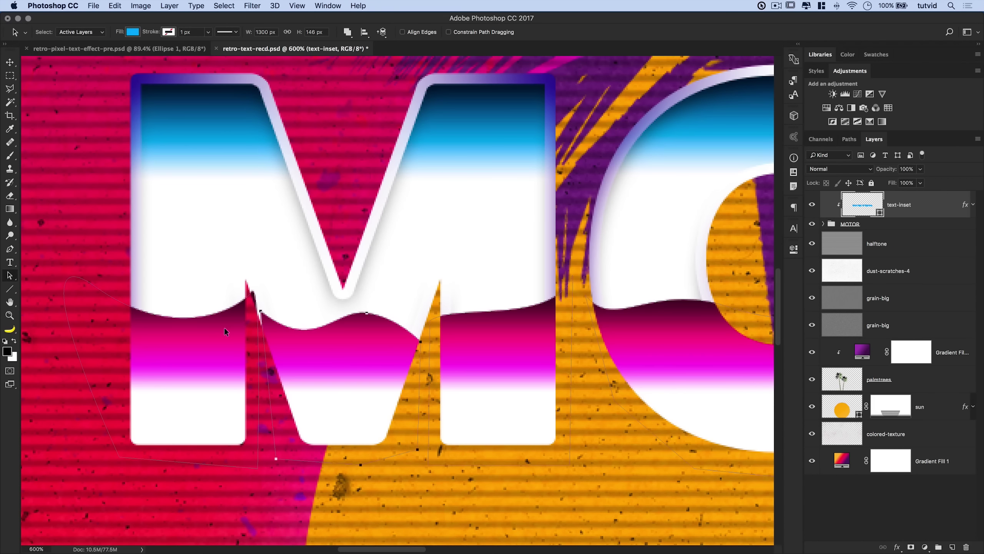
key(Left)
key(Left)
key(Left)
key(Left)
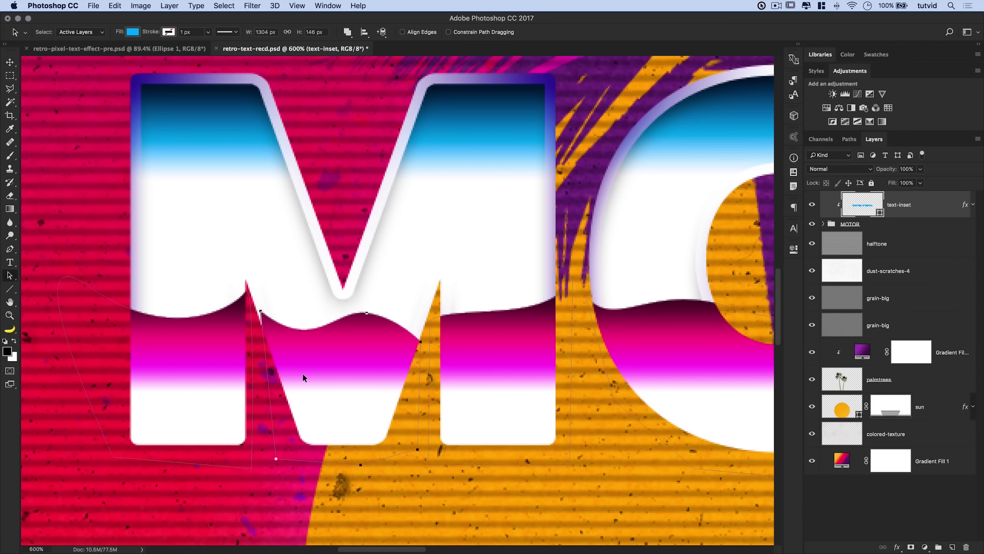
key(Left)
Step: Widen the inset path in the middle of the M slightly on both sides
key(super+t)
drag(258, 387, 252, 387)
drag(419, 390, 428, 390)
key(Return)
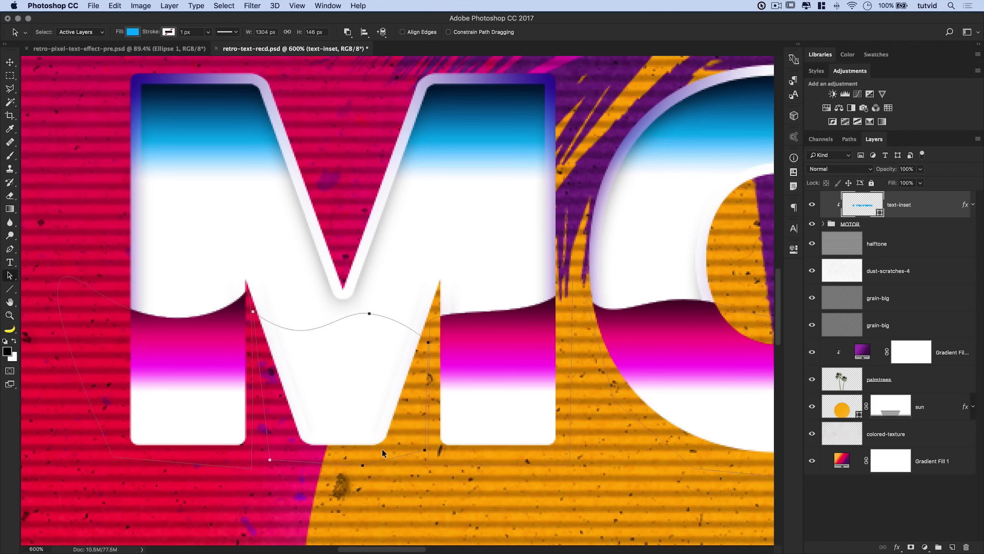
key(super+minus)
key(super+minus)
key(super+minus)
key(super+minus)
key(super+minus)
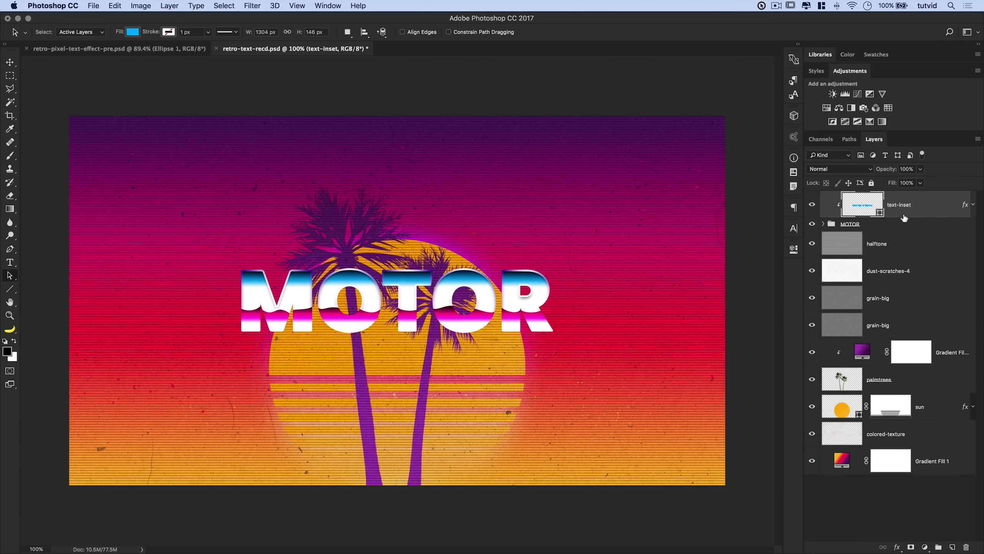
Step: Stamp the text-inset layer and MOTOR group into a merged copy and turn it white with Hue/Saturation Lightness +100
click(880, 224)
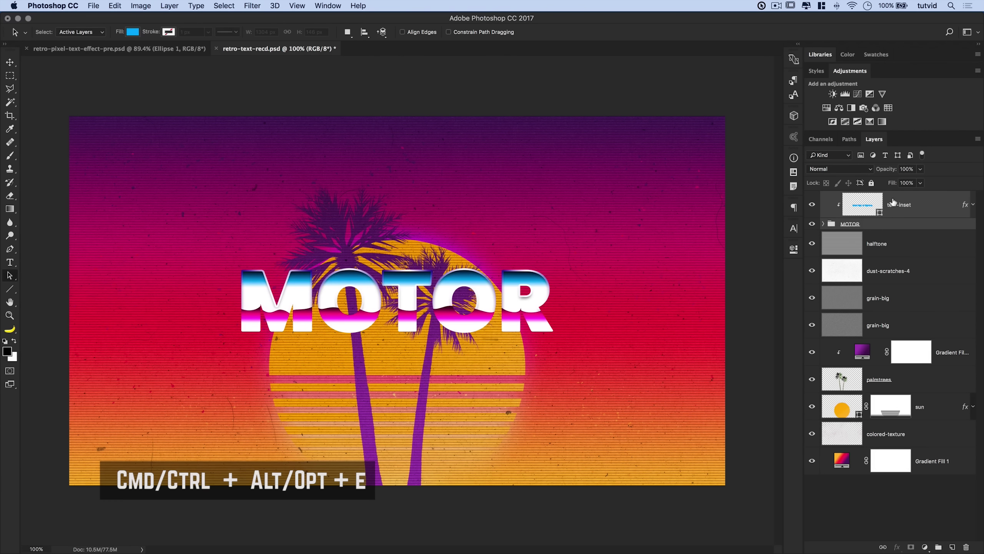
key(super+alt+e)
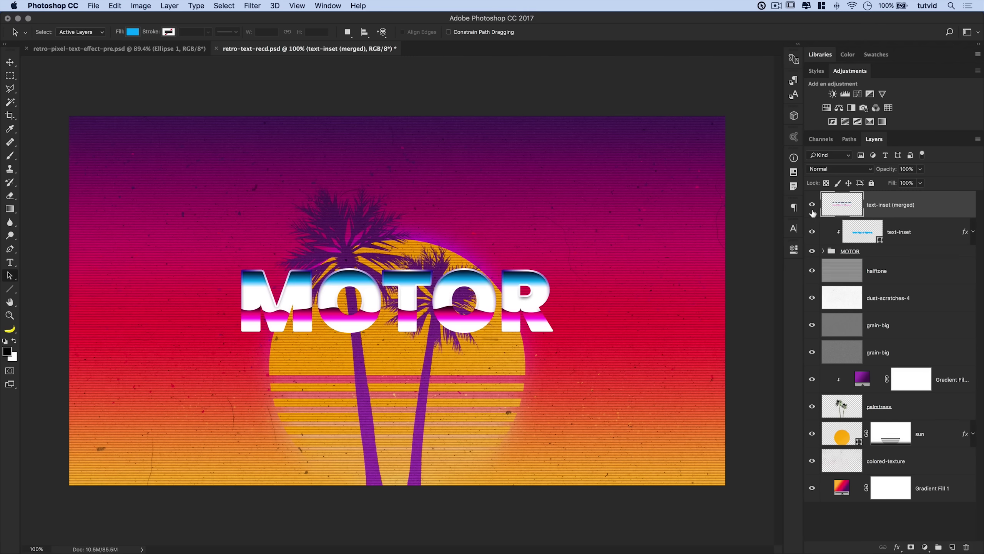
key(super+u)
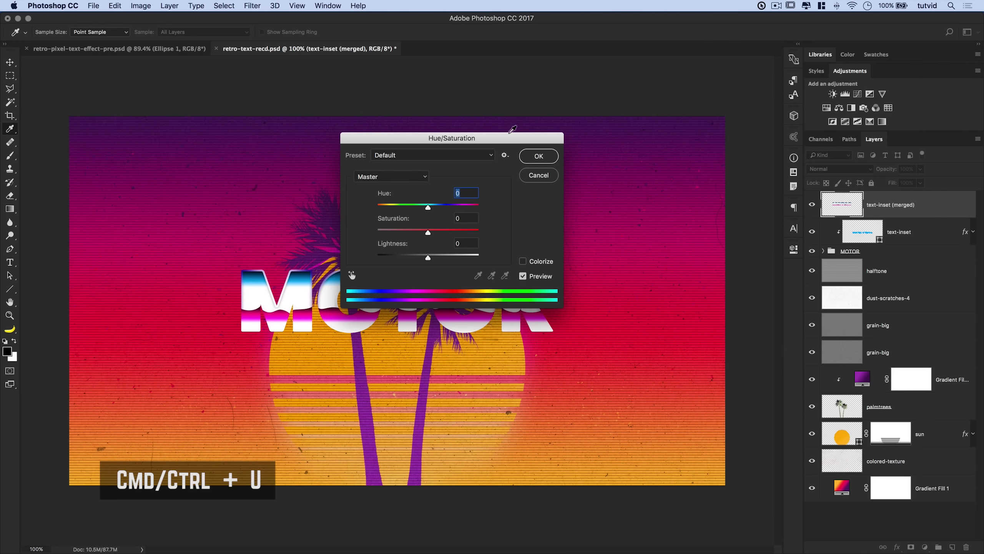
drag(511, 138, 744, 127)
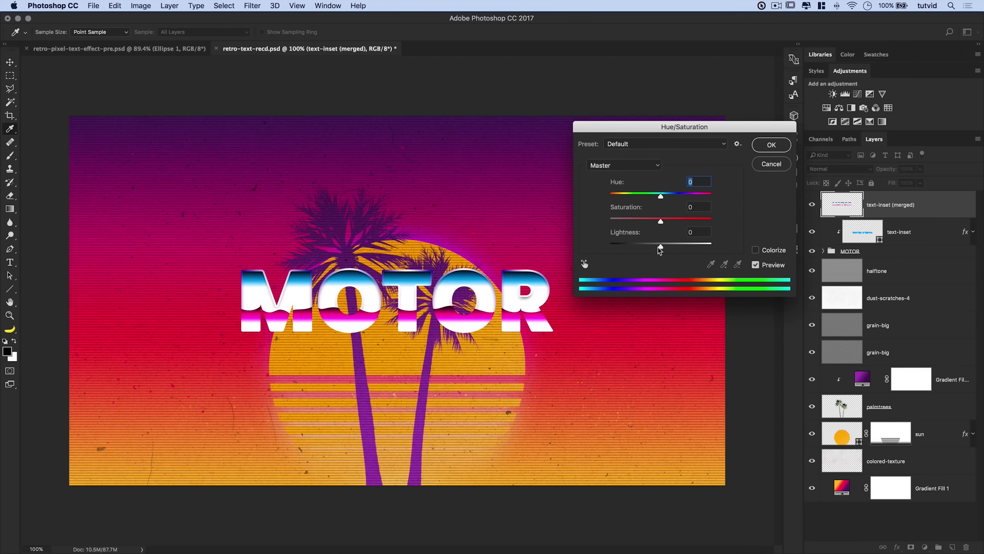
drag(660, 247, 717, 263)
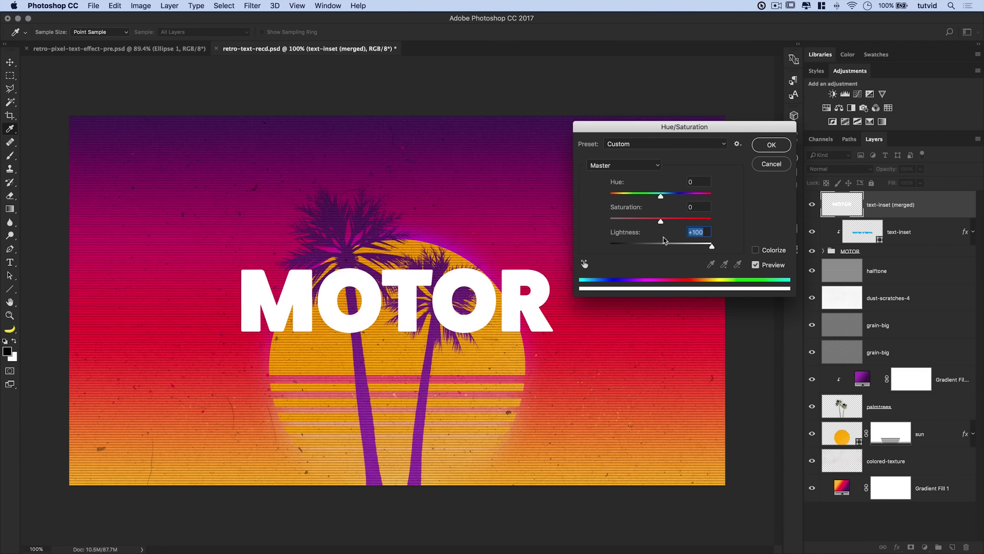
click(771, 144)
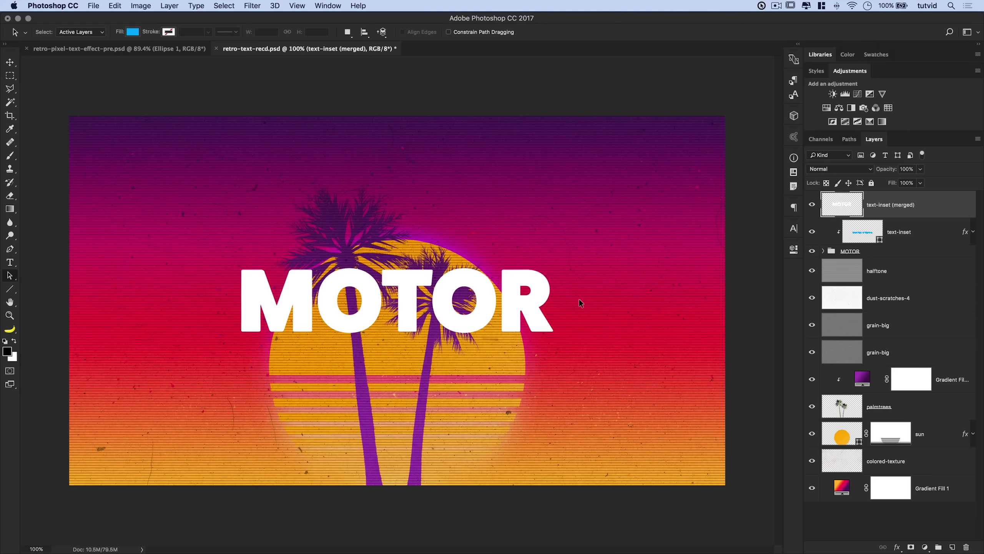
Step: Duplicate the white merged layer, hide the upper copy and select the lower one
key(super+j)
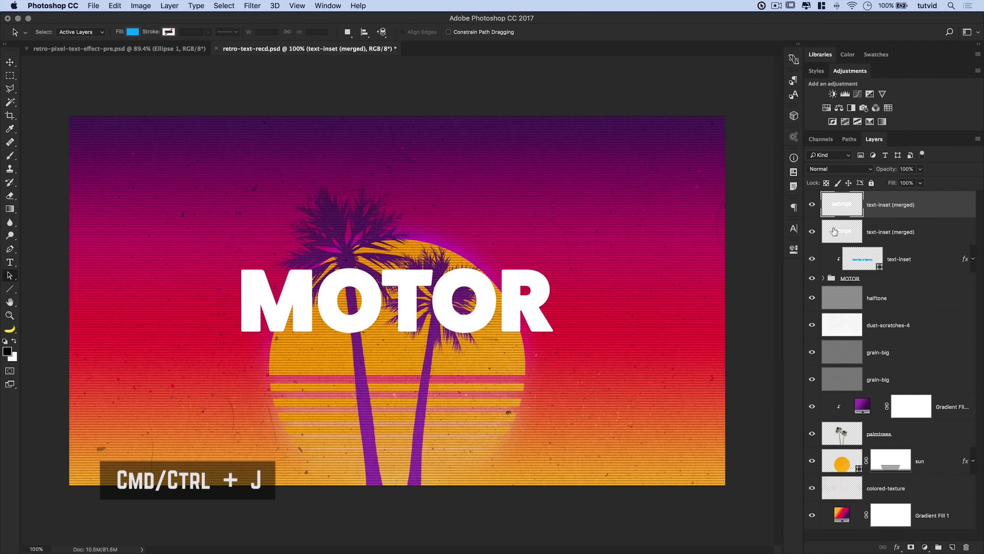
click(813, 205)
click(832, 238)
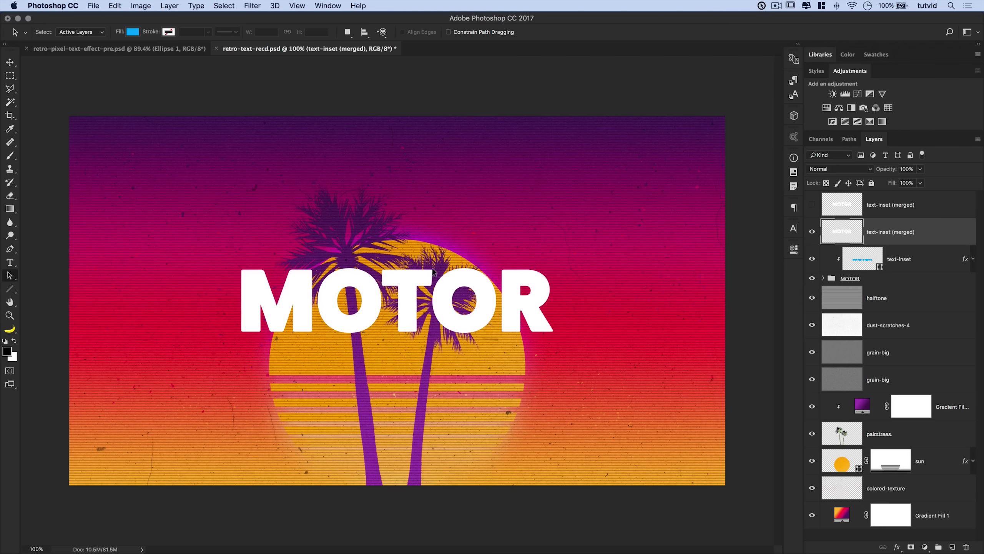
Step: Align the lower white copy to the vertical center of the whole canvas and clear the selection
click(224, 5)
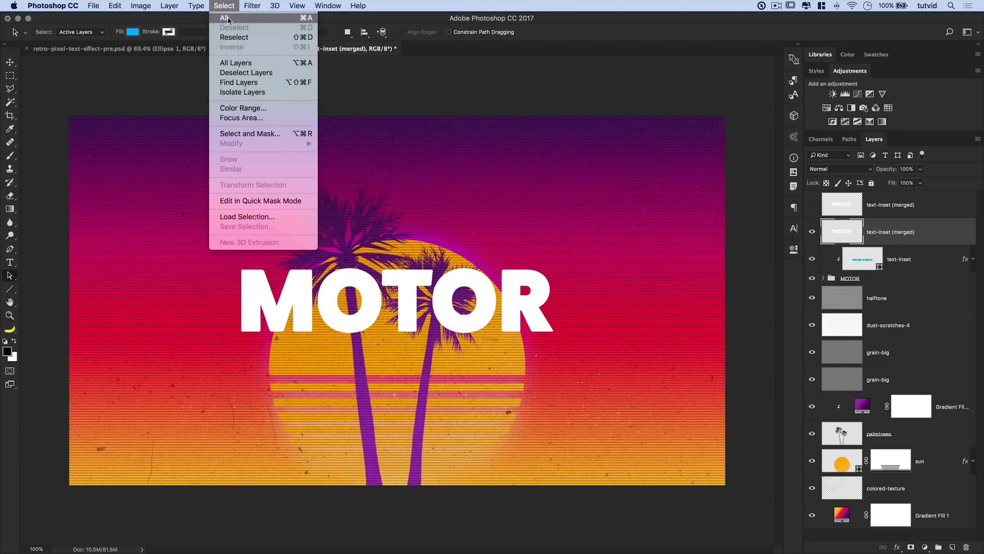
click(227, 18)
click(10, 65)
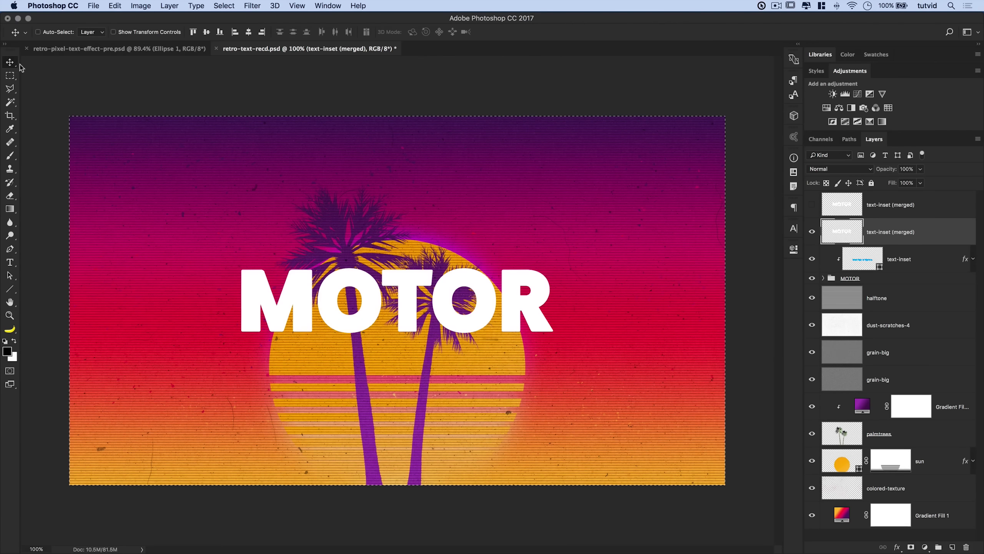
click(207, 32)
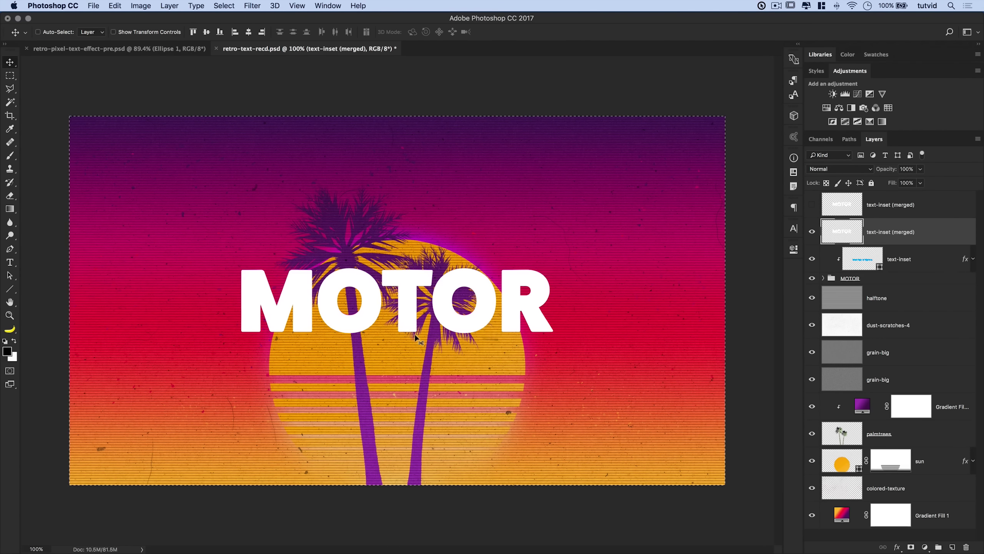
key(super+d)
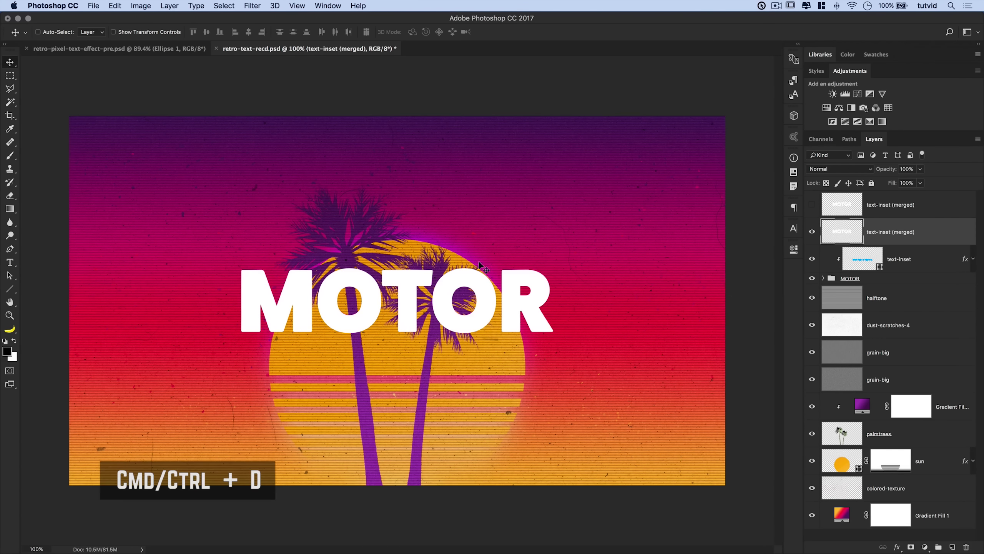
Step: Apply a Radial Blur to the lower white copy with amount 50, Zoom method and Best quality
click(252, 6)
mouse_move(306, 127)
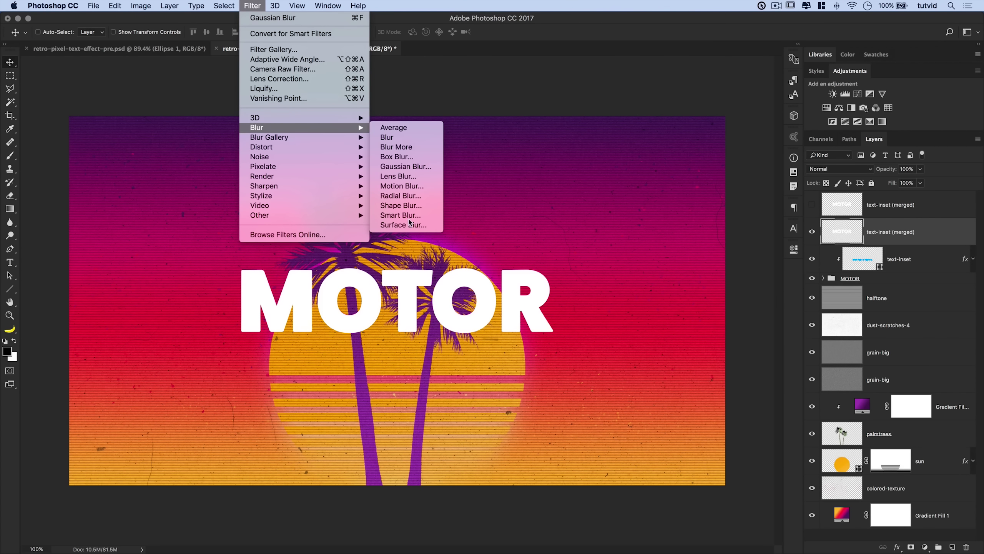
click(407, 200)
click(382, 123)
text(50)
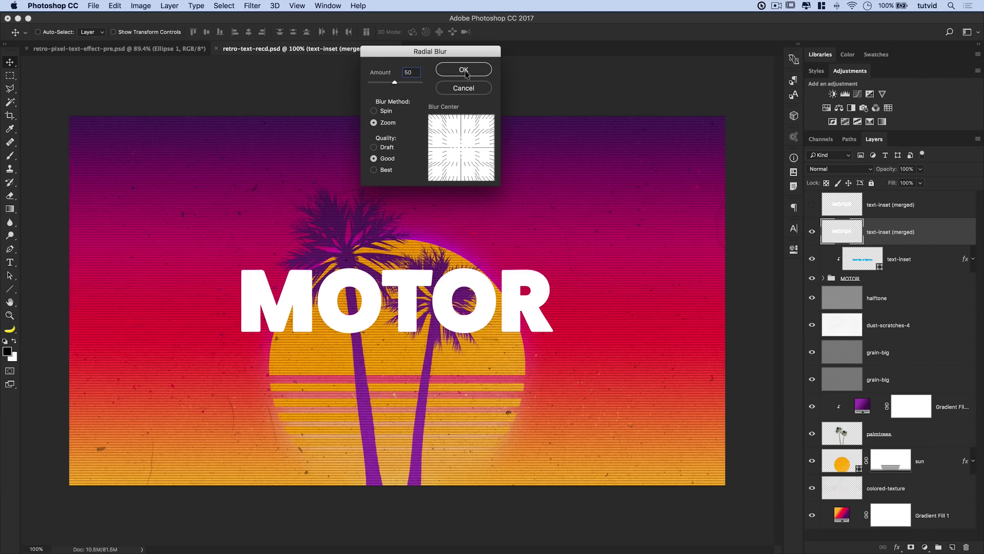
click(377, 170)
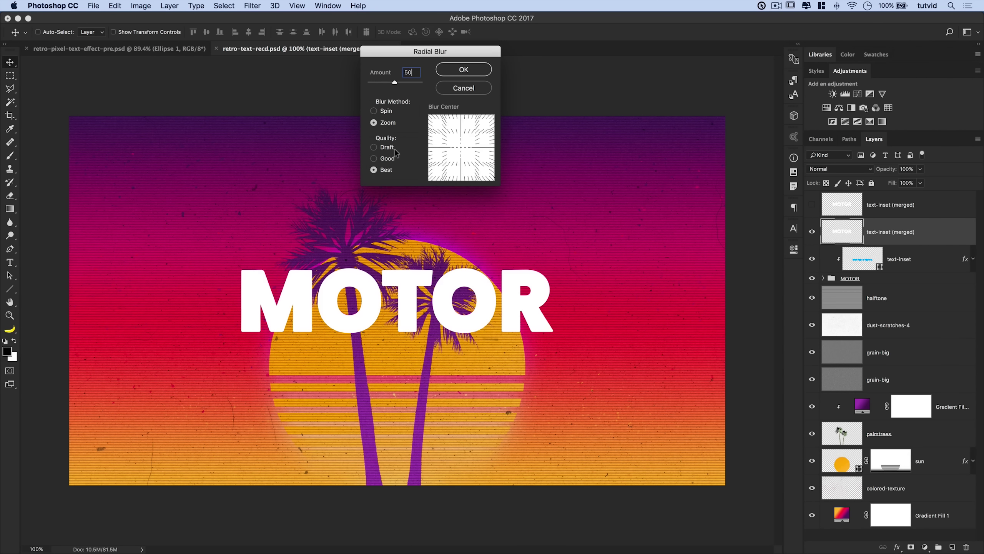
click(468, 70)
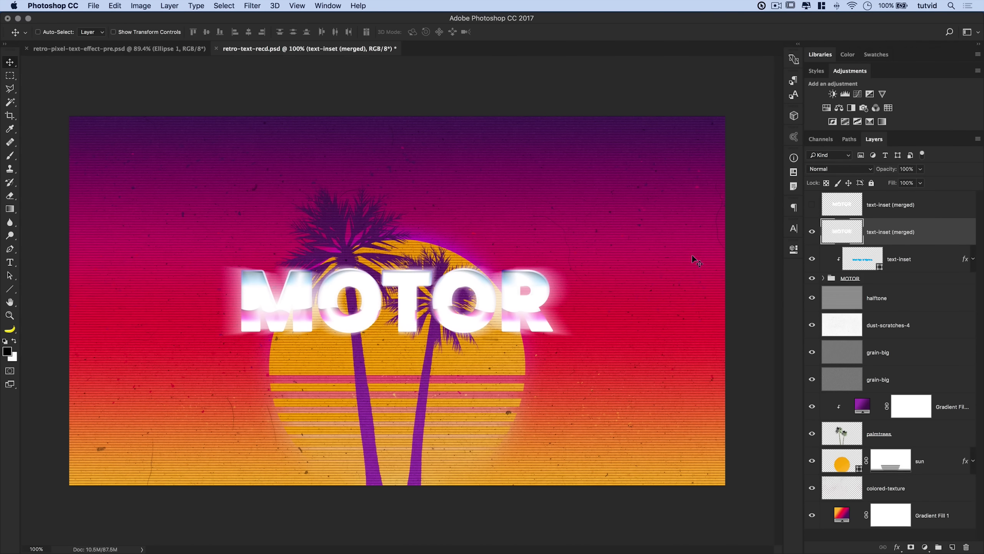
Step: Duplicate the blurred layer six times, merge all seven layers into one and place it beneath the MOTOR group
key(super+j)
key(super+j)
key(super+j)
key(super+j)
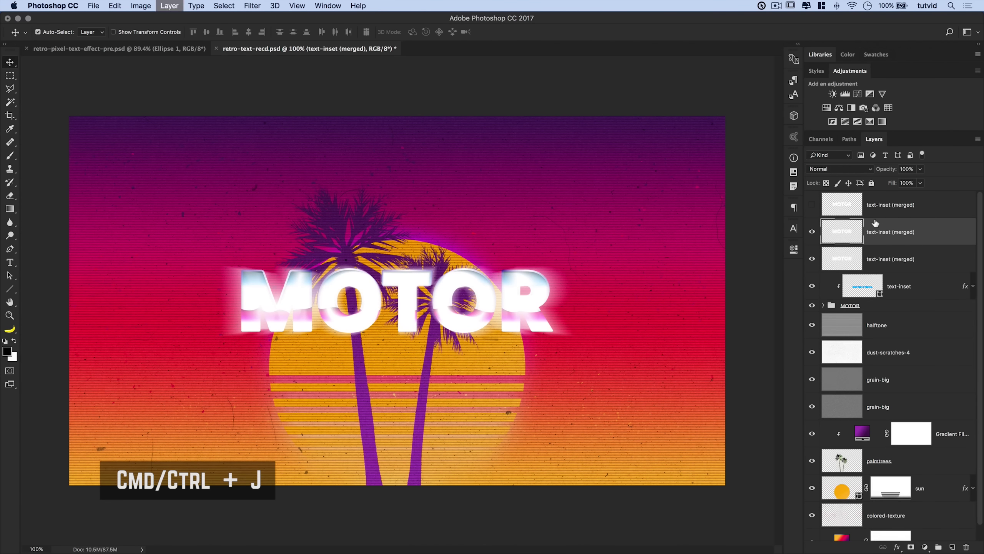
key(super+j)
key(super+j)
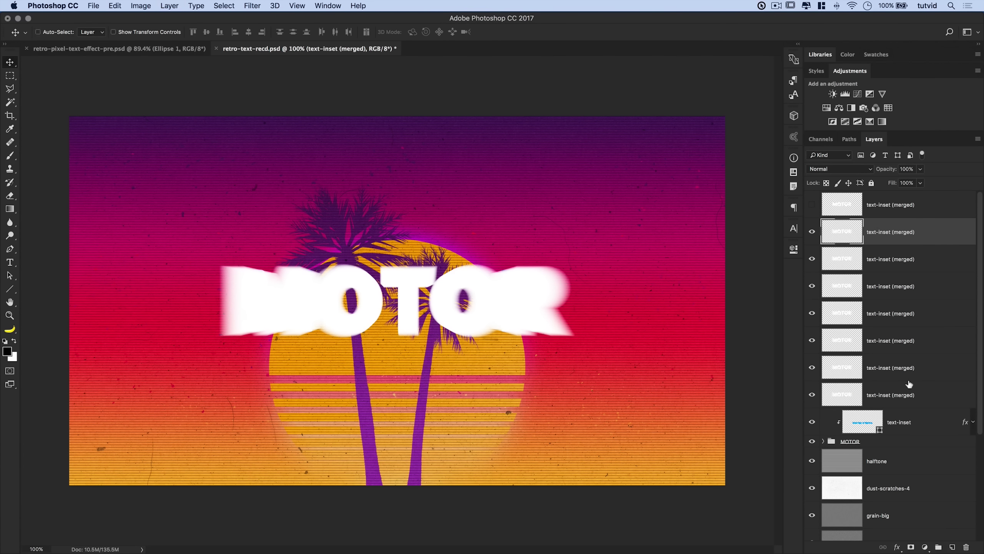
shift+click(893, 396)
key(super+e)
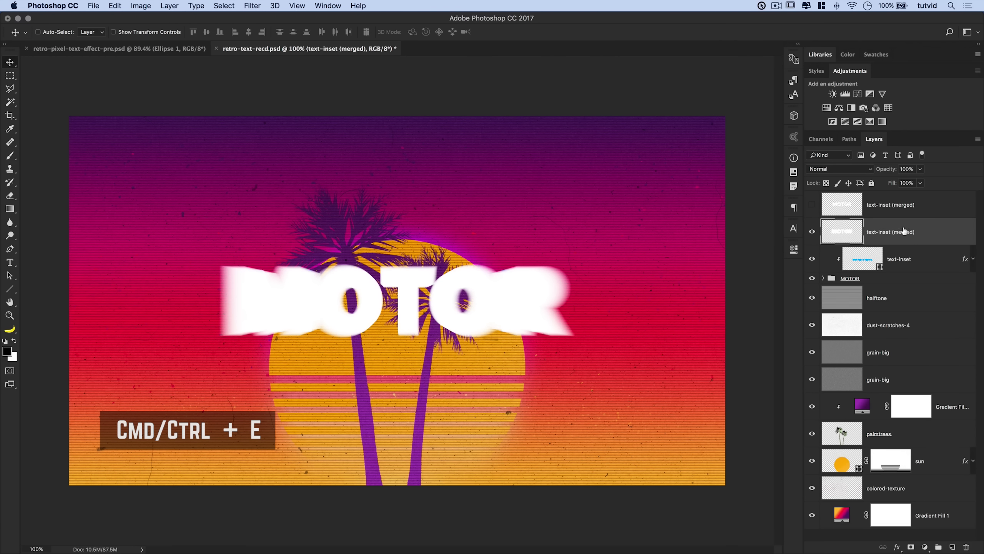
drag(903, 231, 887, 287)
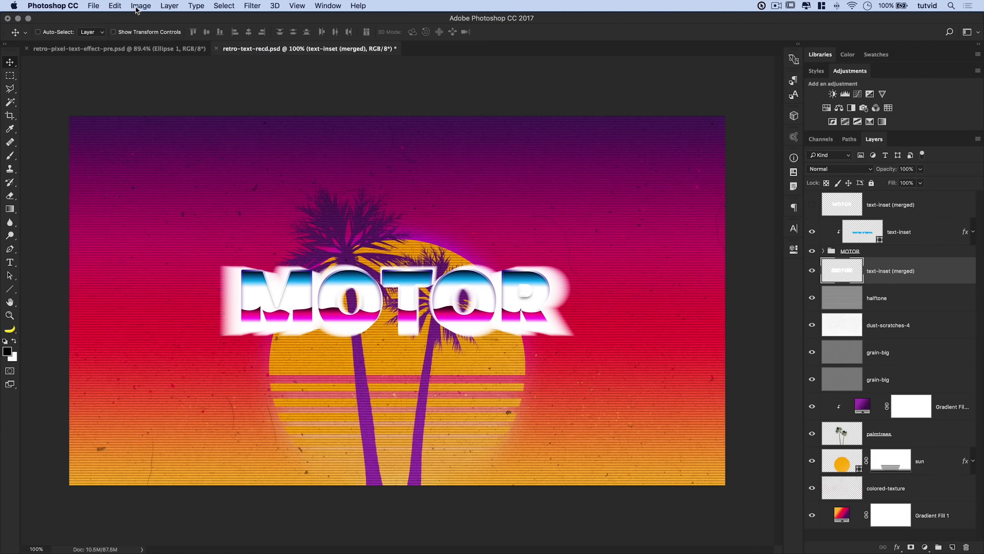
Step: Scale the merged blur layer down proportionally around its center to about 88% so it fits within the MOTOR letters
click(118, 5)
click(145, 222)
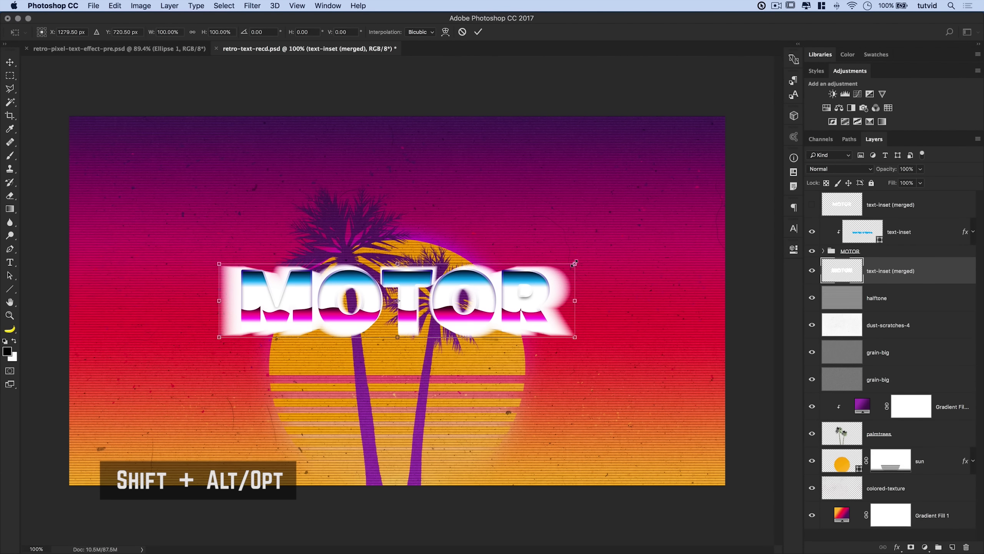
drag(575, 263, 554, 267)
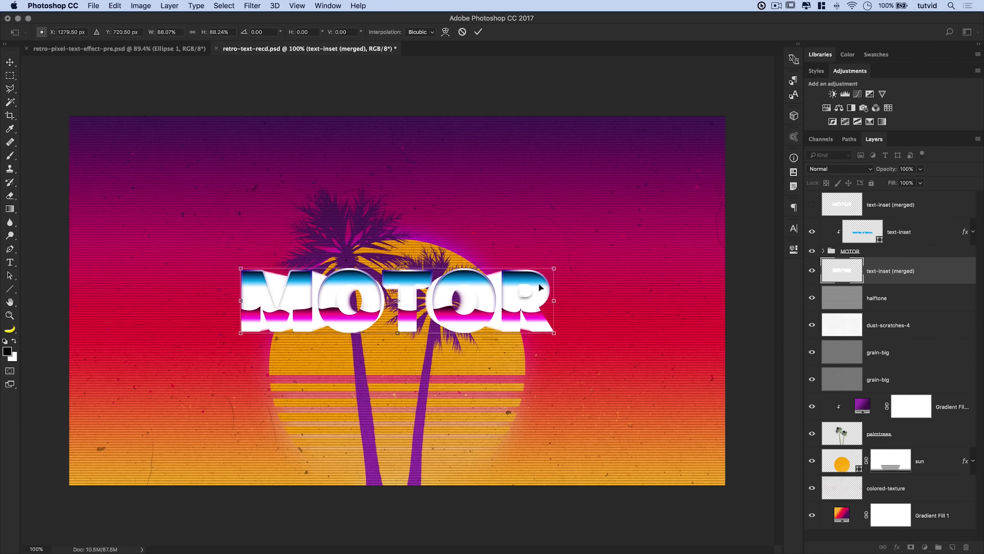
click(480, 33)
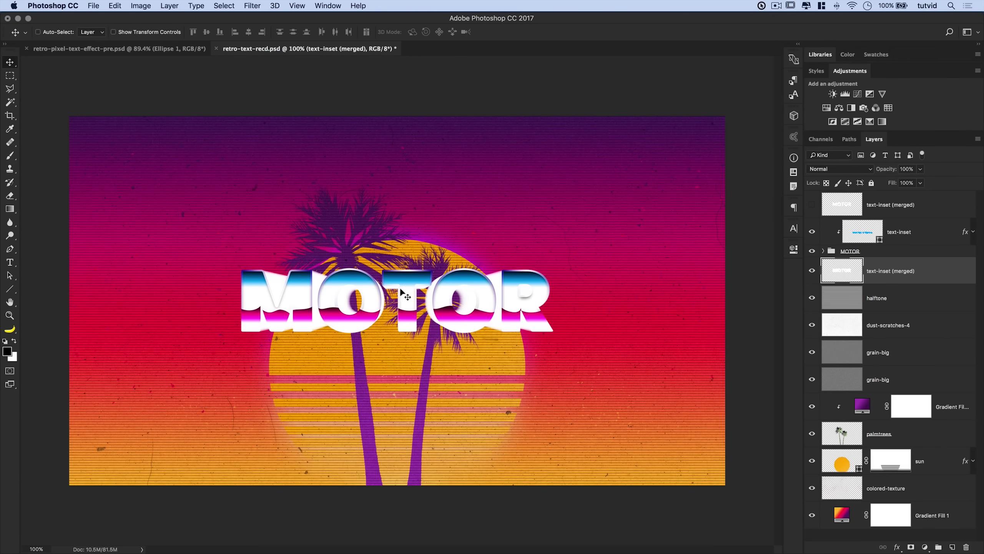
Step: Colorize the scaled blur layer dark navy using Hue 229, Saturation 81 and Lightness -85
key(super+u)
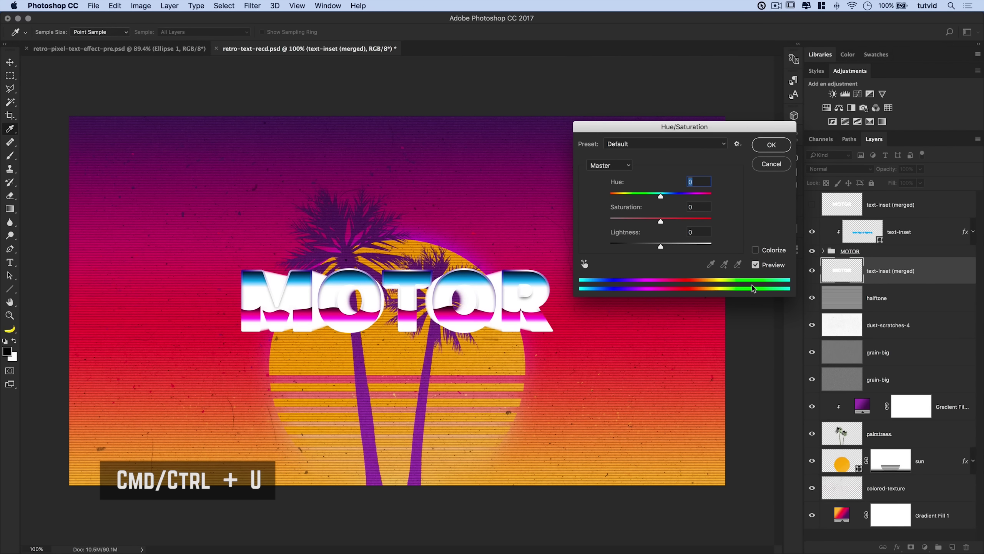
click(755, 250)
drag(635, 246, 716, 236)
drag(684, 196, 675, 197)
click(628, 246)
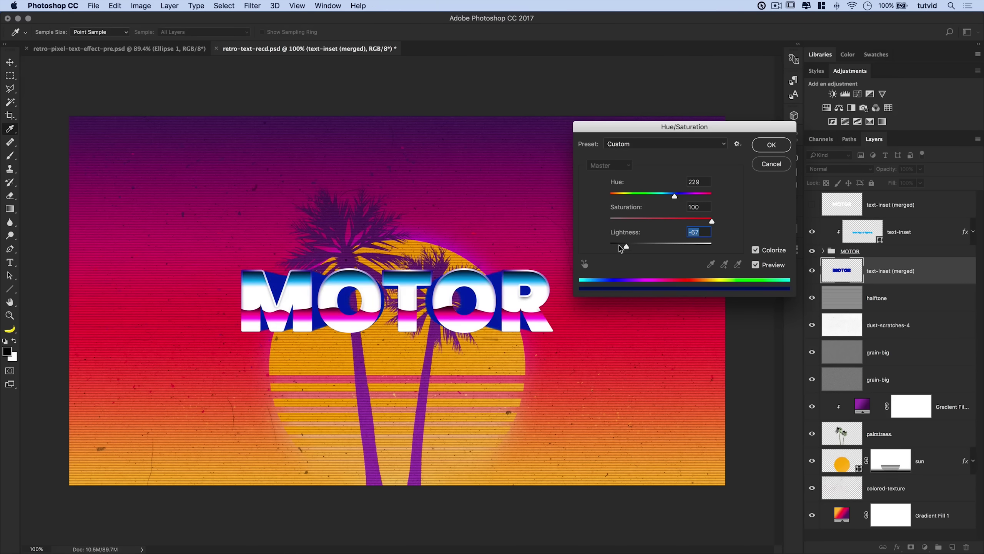
drag(619, 246, 618, 247)
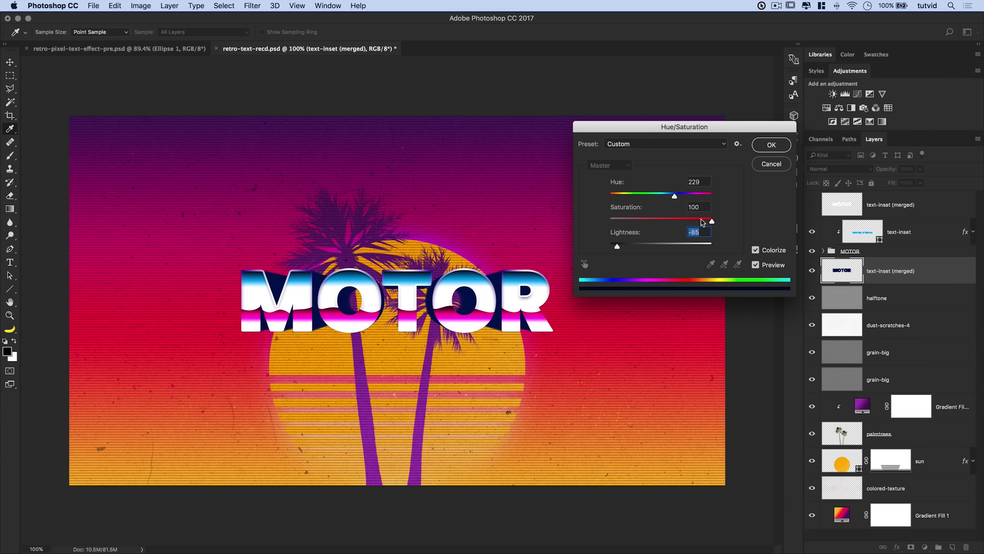
drag(702, 222, 693, 221)
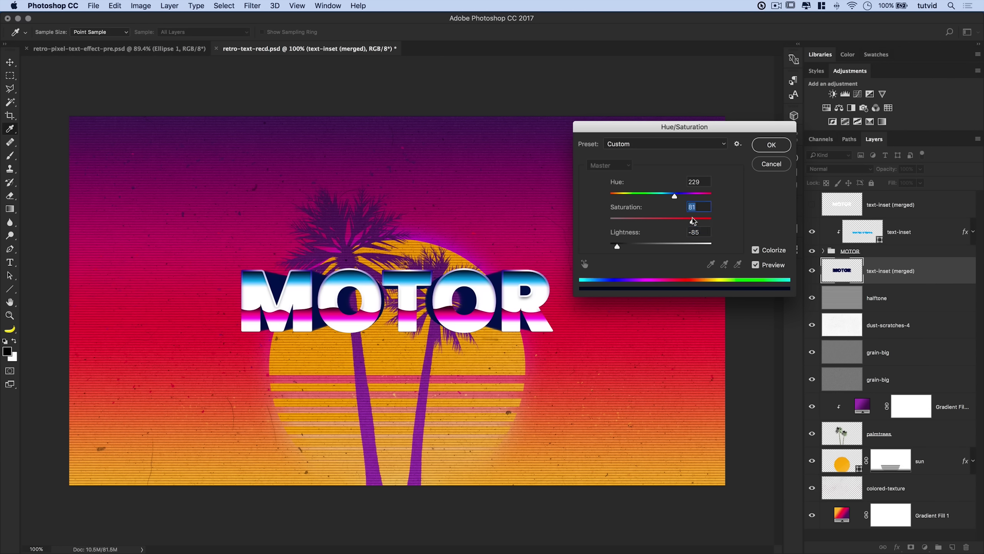
click(771, 145)
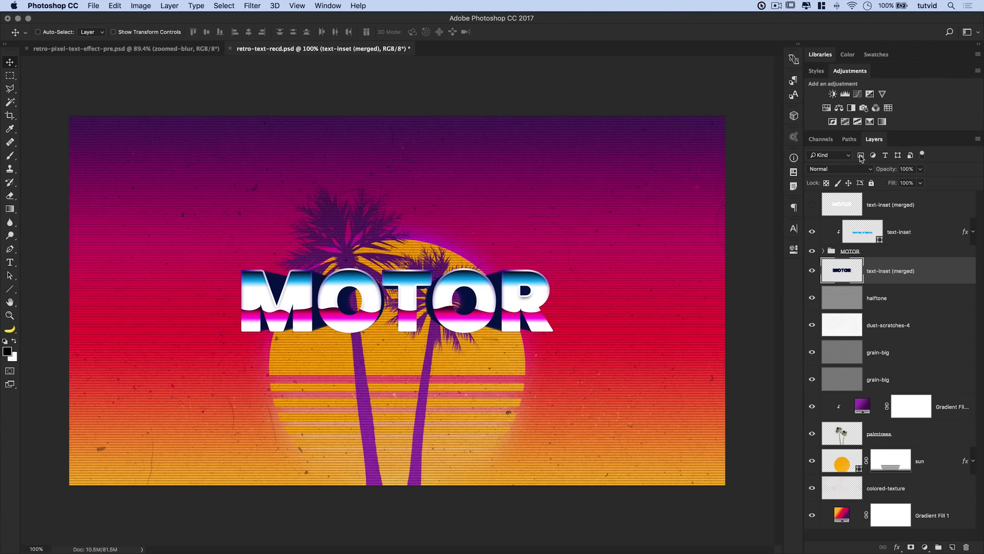
Step: Rename the navy blur layer extrusion and set its opacity to 80%
double_click(878, 273)
text(extrusion)
key(Return)
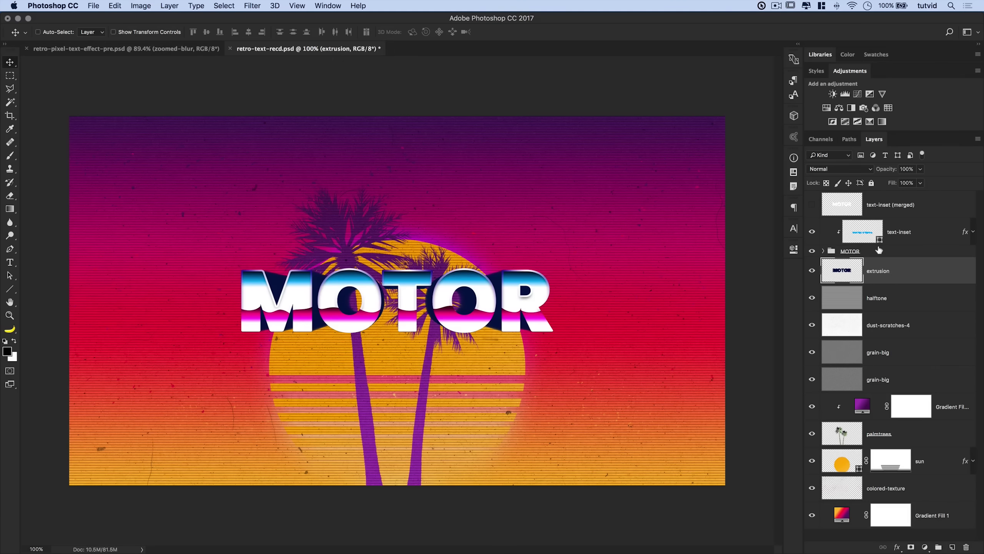
click(907, 169)
text(80)
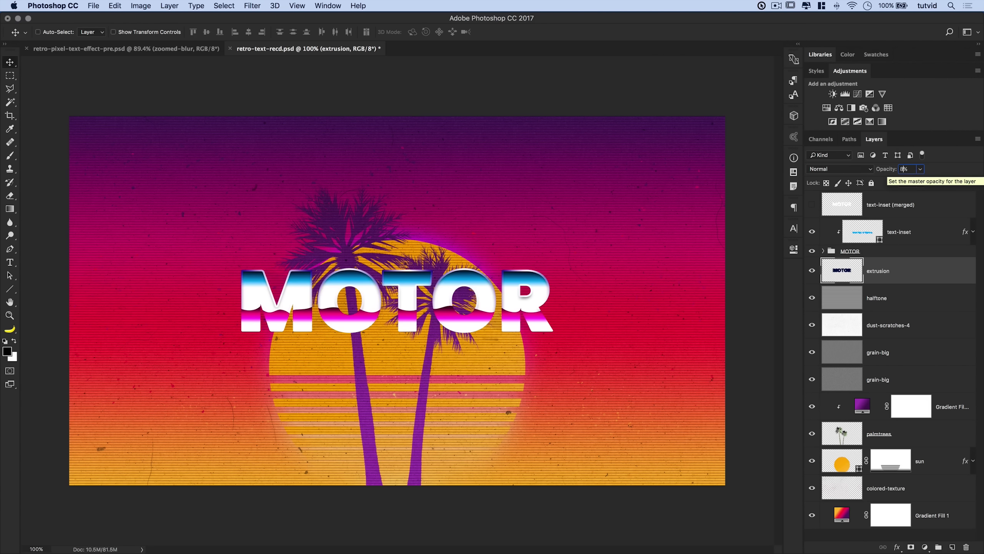
key(Tab)
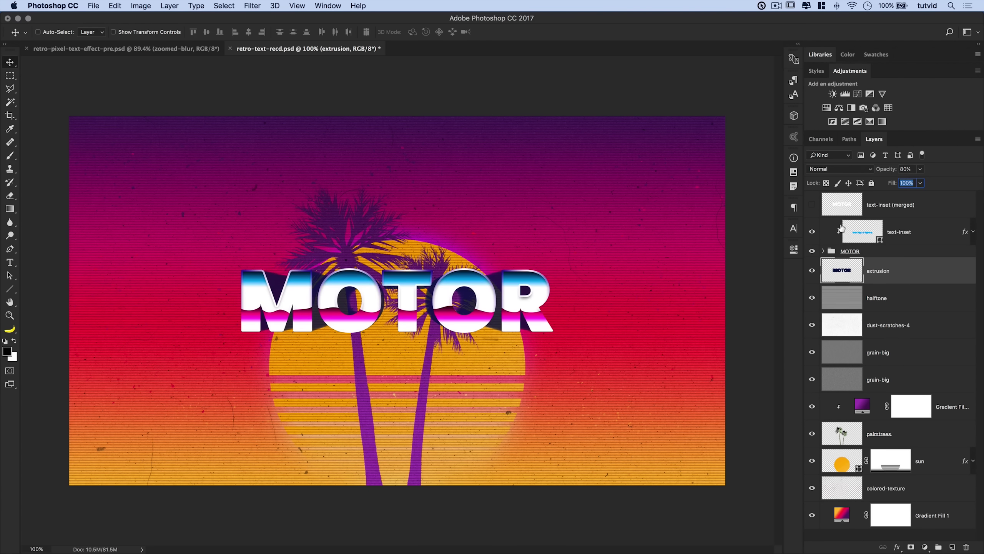
Step: Show the hidden white merged copy at the top of the layer stack and rename it motionblur
click(828, 203)
click(812, 204)
double_click(883, 205)
text(motionblur)
key(Return)
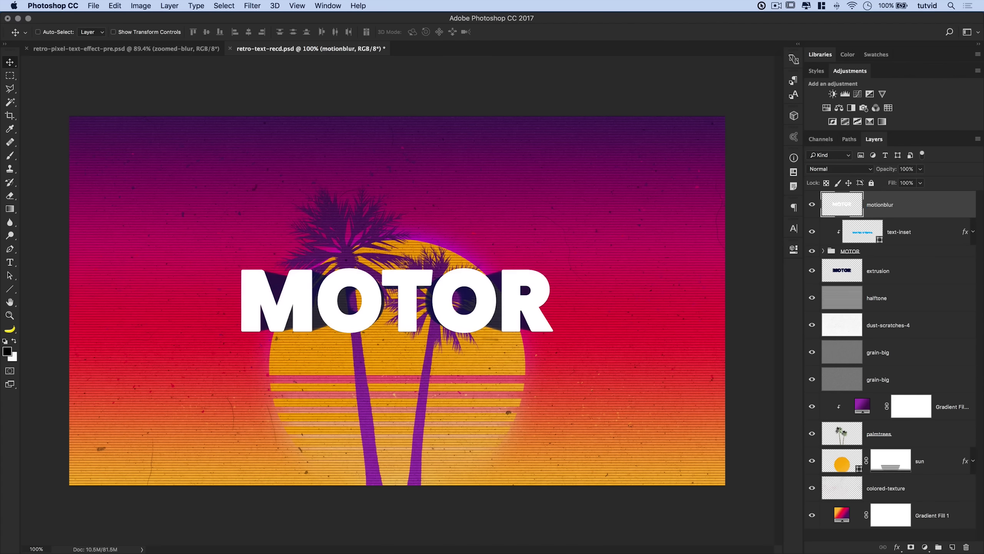
Step: Apply a Motion Blur to the motionblur layer at a 90° angle with a distance of 200 pixels
click(262, 7)
mouse_move(287, 128)
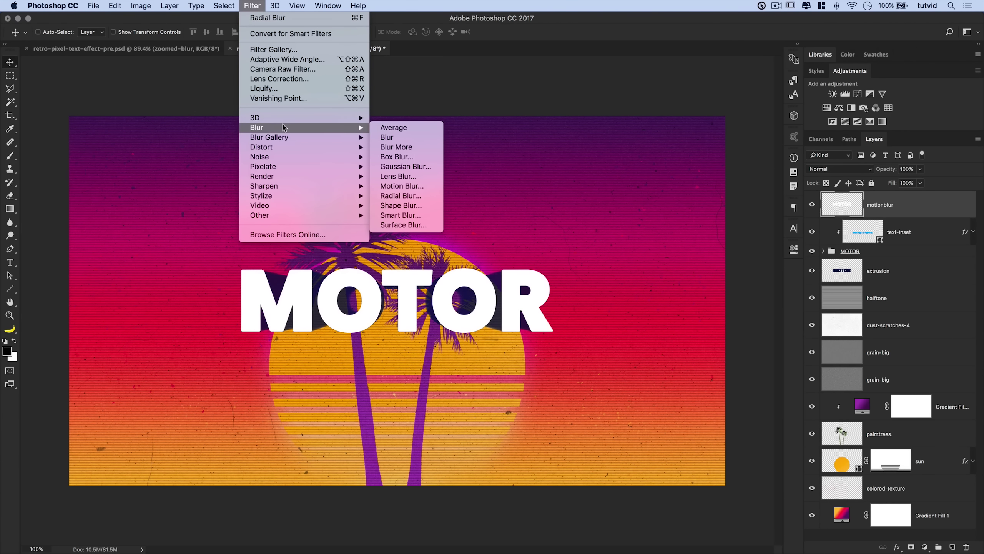
click(393, 188)
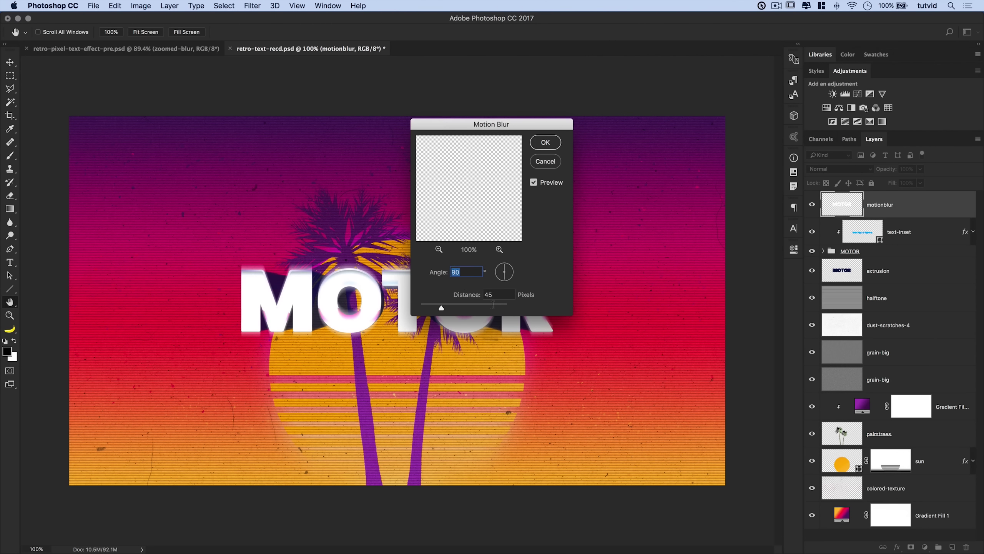
key(Tab)
text(150)
double_click(492, 295)
text(200)
click(545, 142)
Step: Duplicate the motionblur layer three times to strengthen the vertical streaks
key(super+j)
key(super+j)
key(super+j)
key(v)
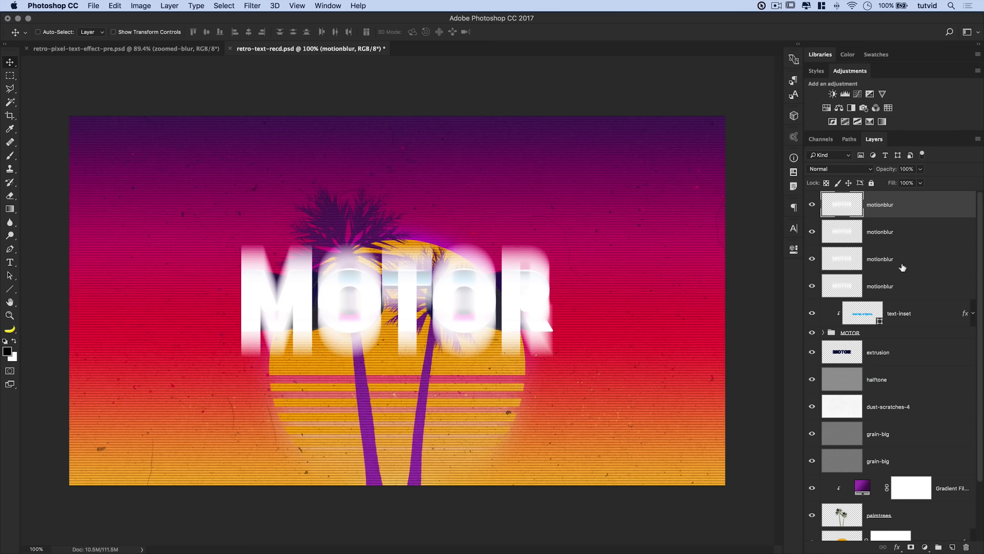
Step: Merge the four motionblur layers into one and move the merged layer directly beneath the extrusion layer
key(super+e)
key(super+e)
key(super+e)
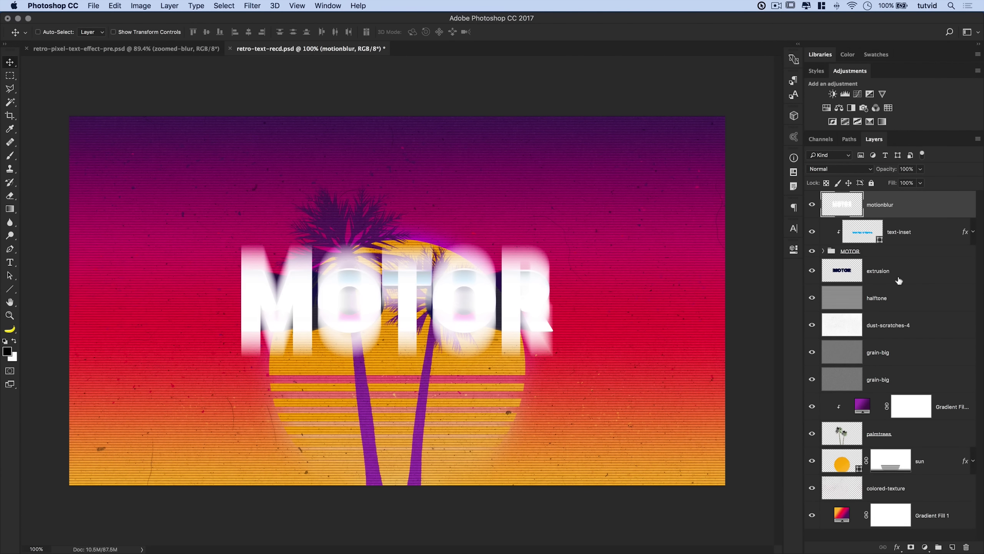
key(super)
drag(897, 203, 882, 265)
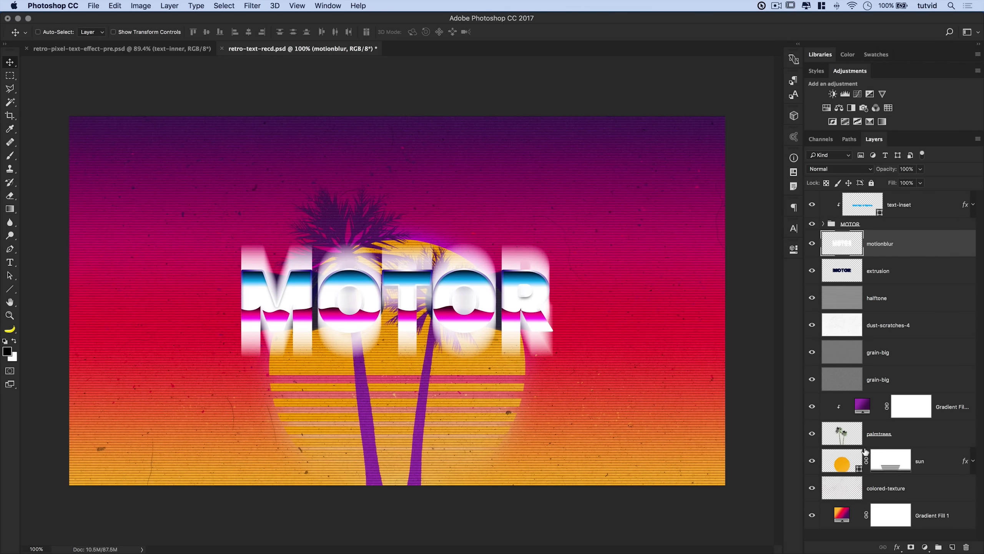
drag(921, 252, 895, 280)
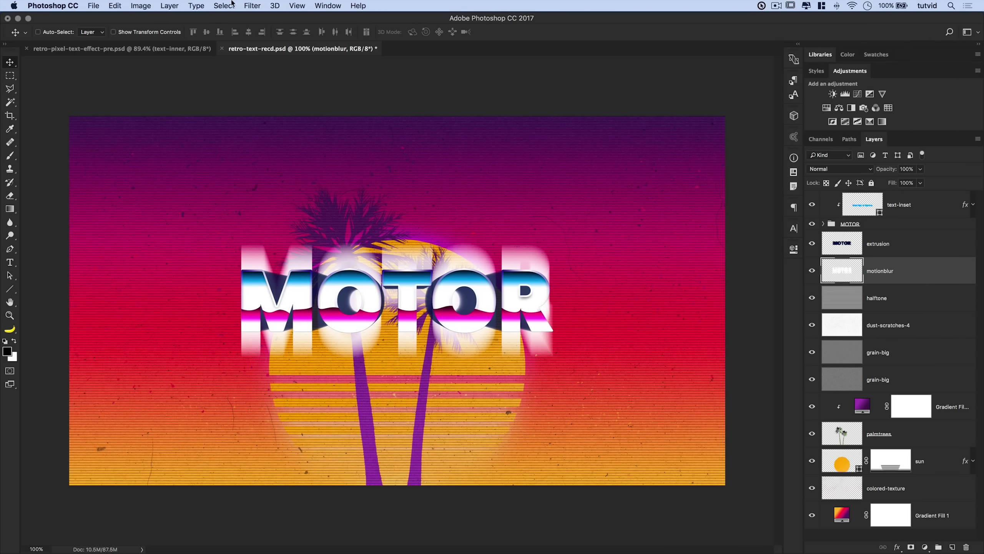
Step: Squash the motionblur layer vertically about its centre to about 86% height with Free Transform
click(115, 6)
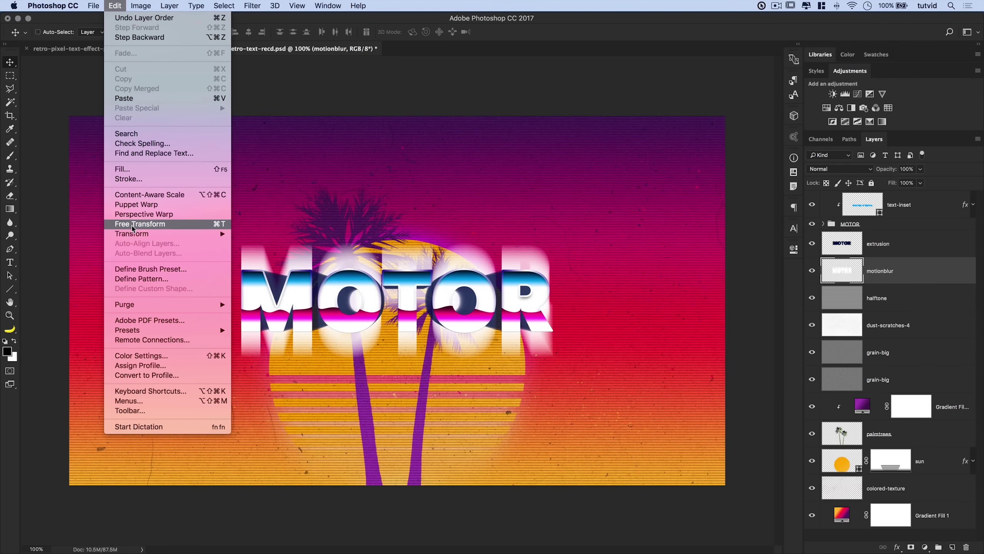
click(140, 223)
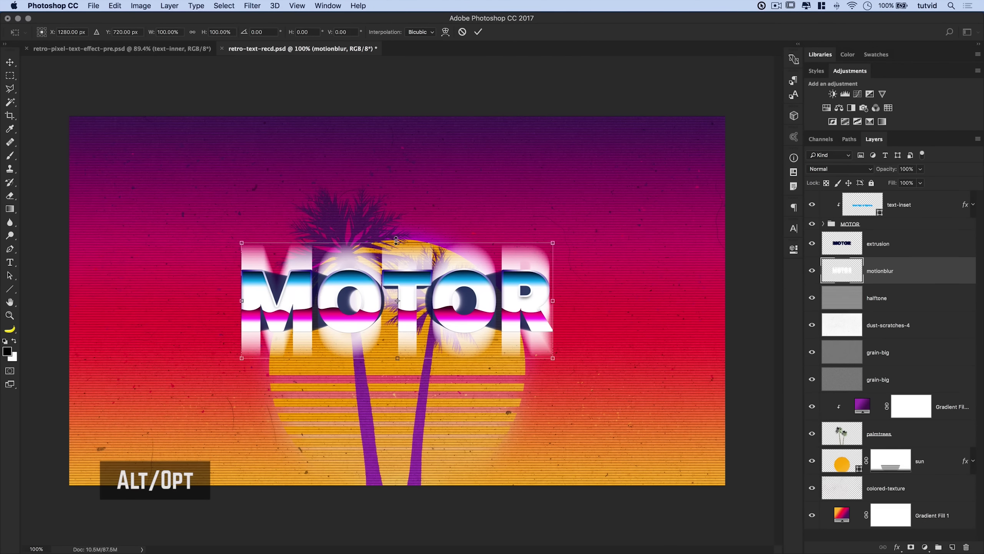
drag(396, 240, 395, 250)
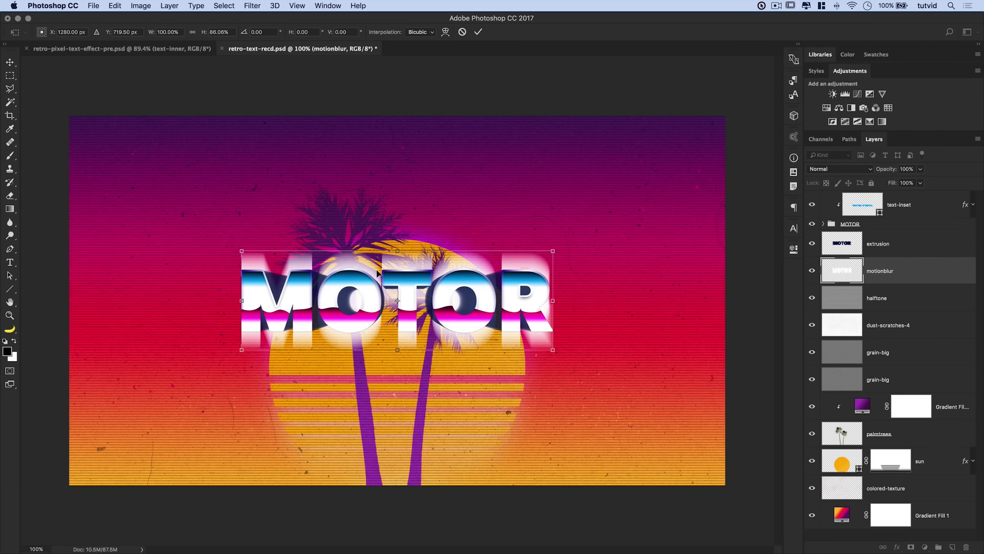
key(Return)
Step: Apply another Motion Blur to the motionblur layer at a 90° angle with a distance of 200 pixels
click(248, 5)
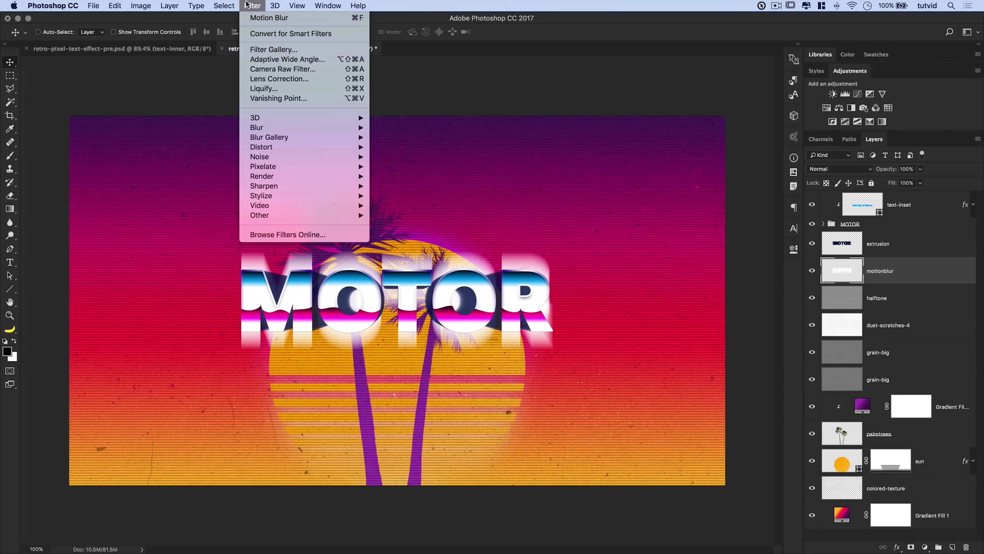
mouse_move(348, 128)
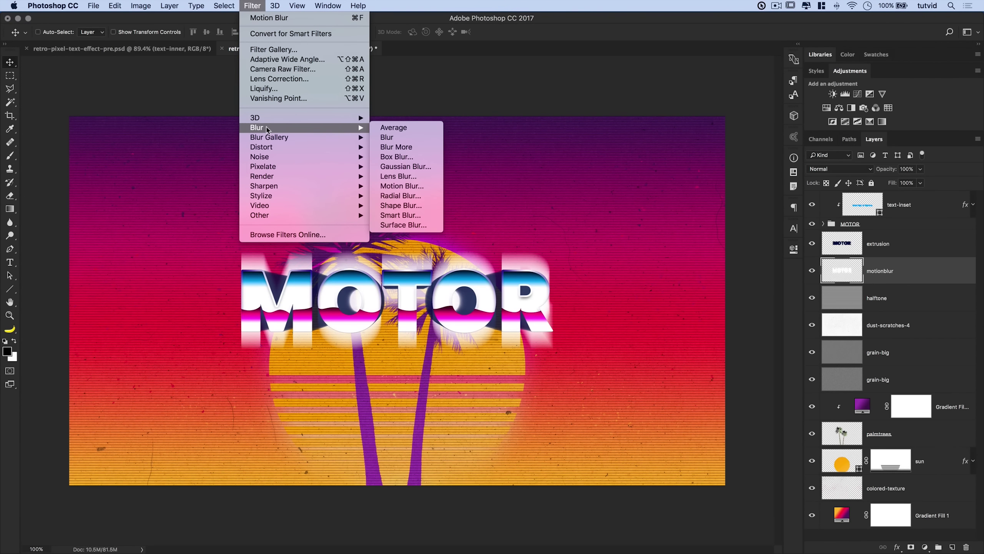
click(398, 186)
double_click(490, 295)
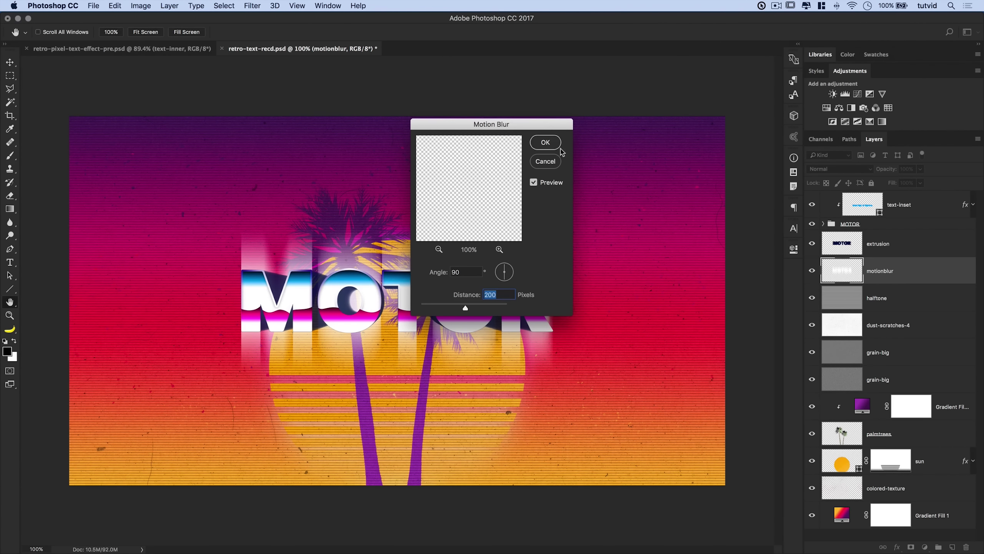
click(545, 142)
Step: Scale the re-blurred motionblur layer vertically about its centre to about 83% height
key(ctrl+t)
drag(396, 227, 396, 239)
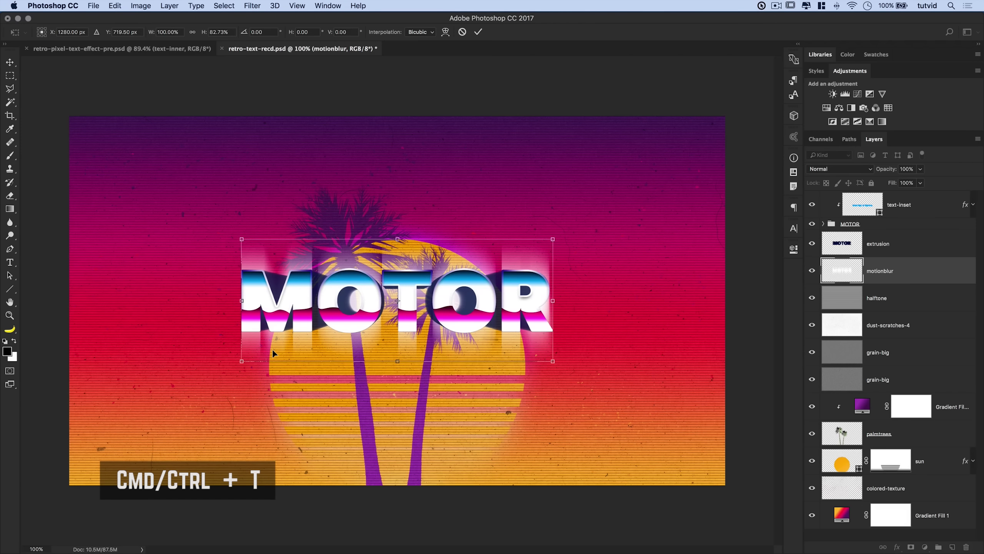
key(Return)
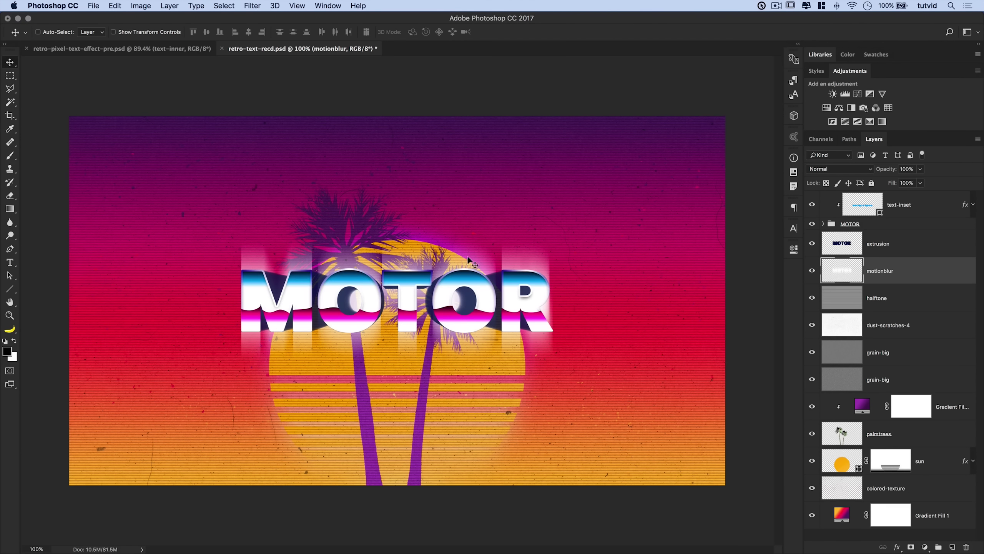
Step: Add an "Outrun" text layer above text-inset, placed just below the MOTOR title
click(886, 212)
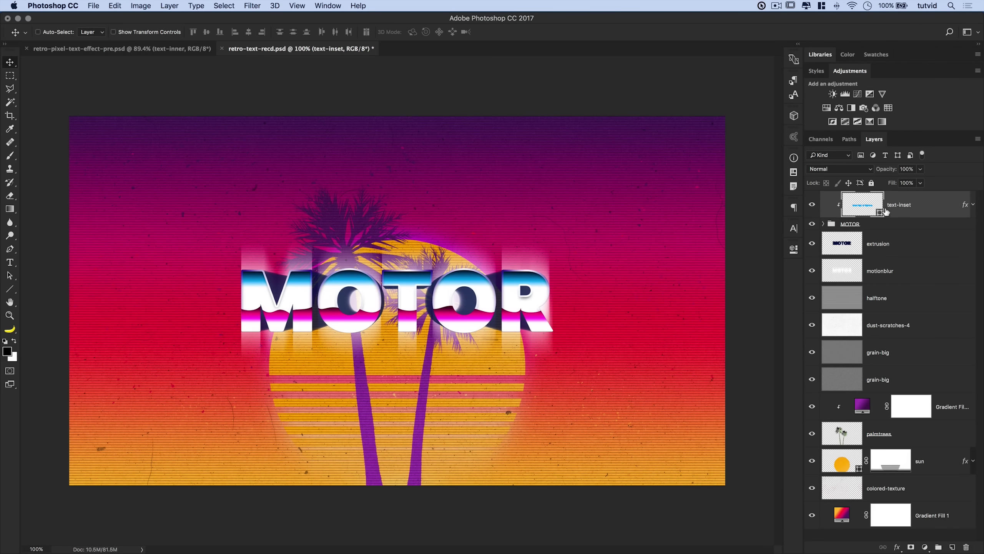
click(11, 262)
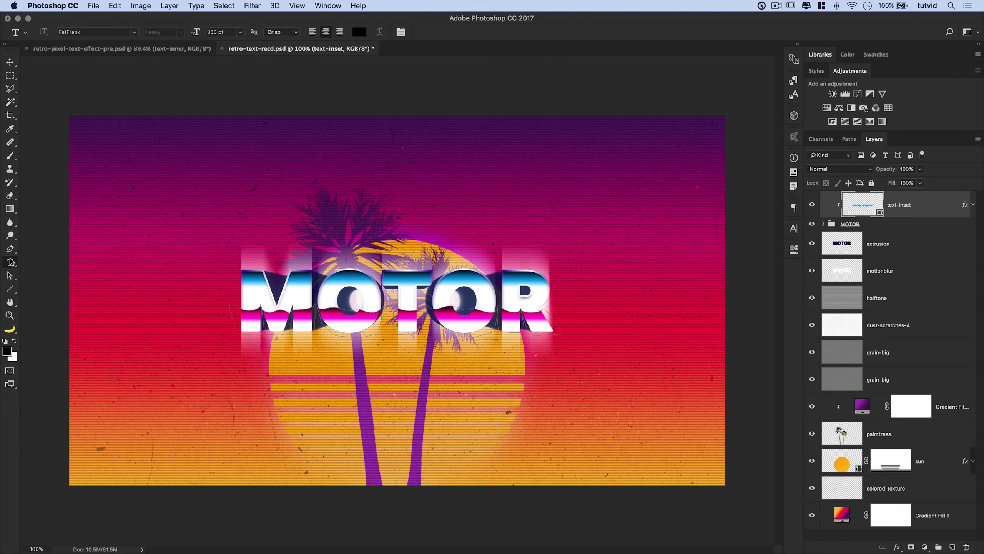
click(389, 385)
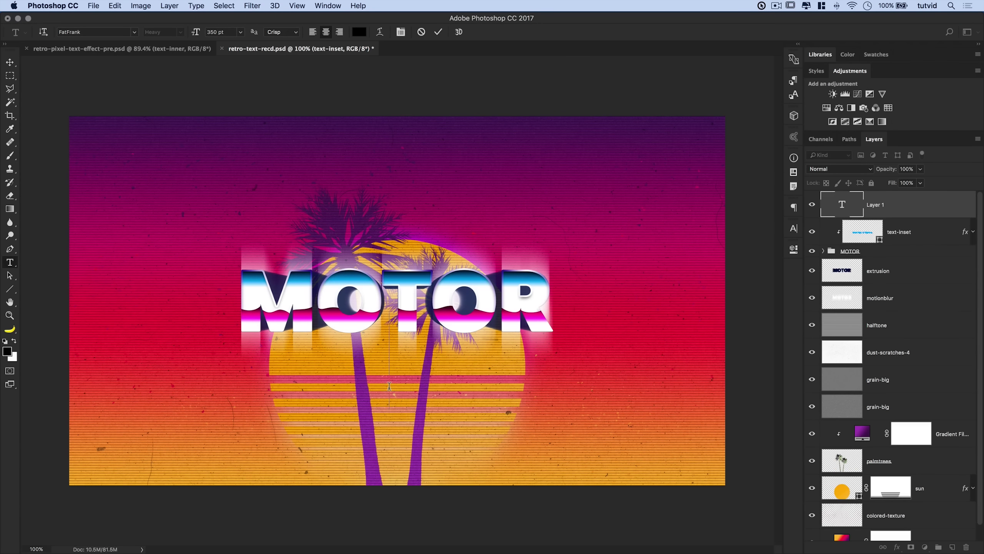
text(Out)
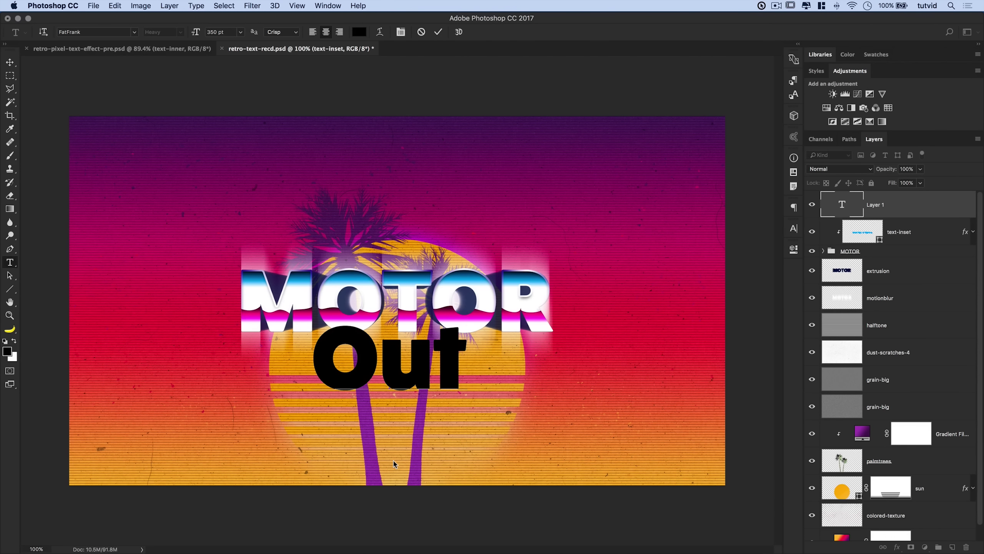
text(run)
key(super+Return)
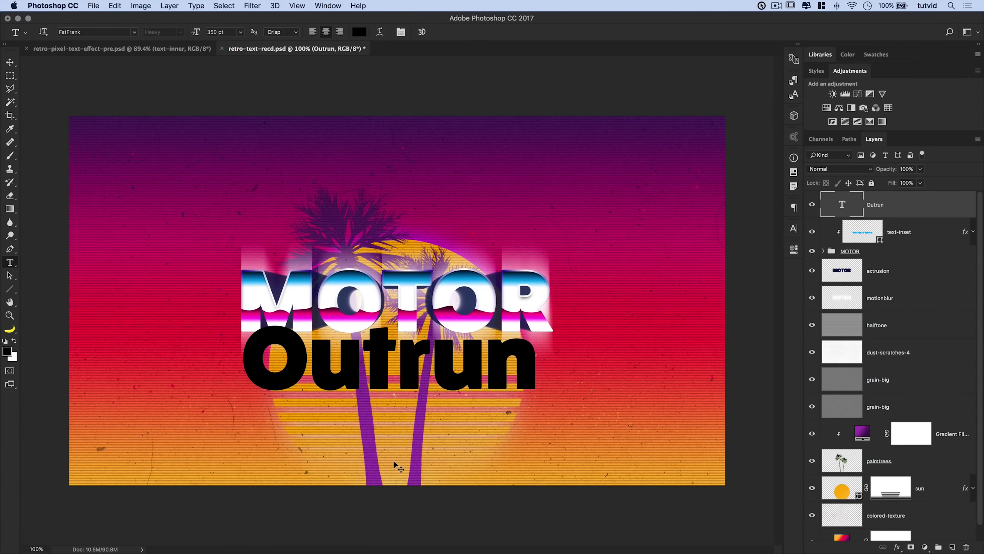
Step: Set the Outrun text in the Blacksword font at 225 pt
click(795, 228)
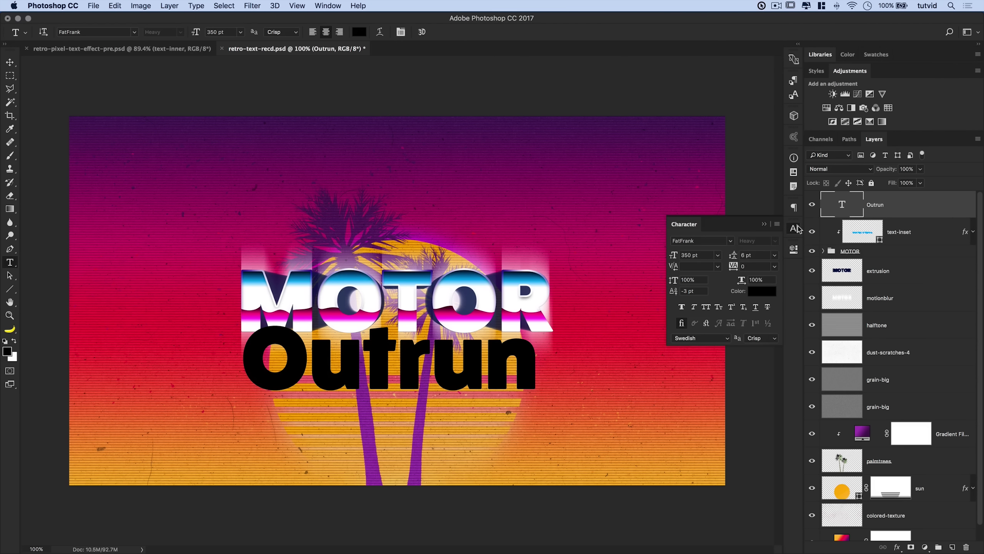
click(335, 5)
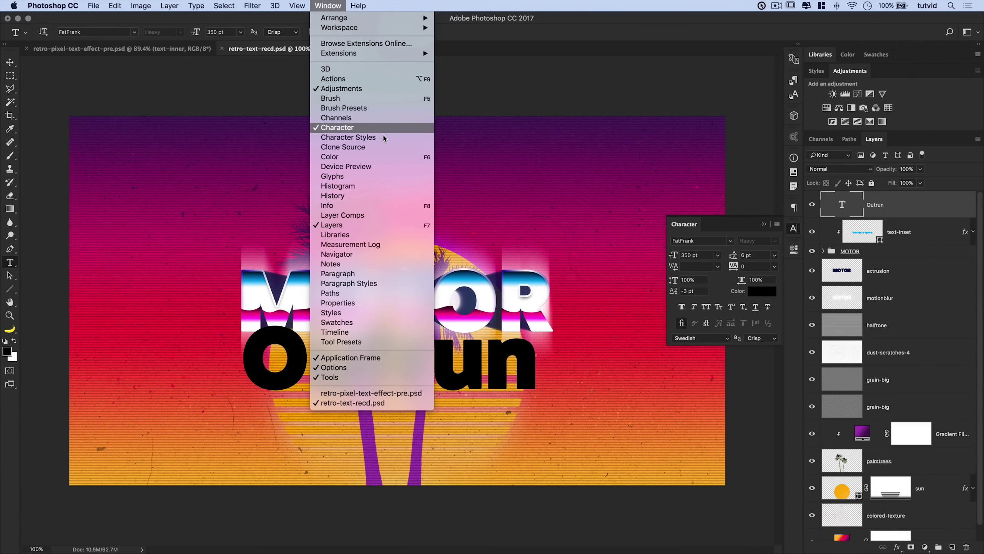
click(733, 243)
click(732, 243)
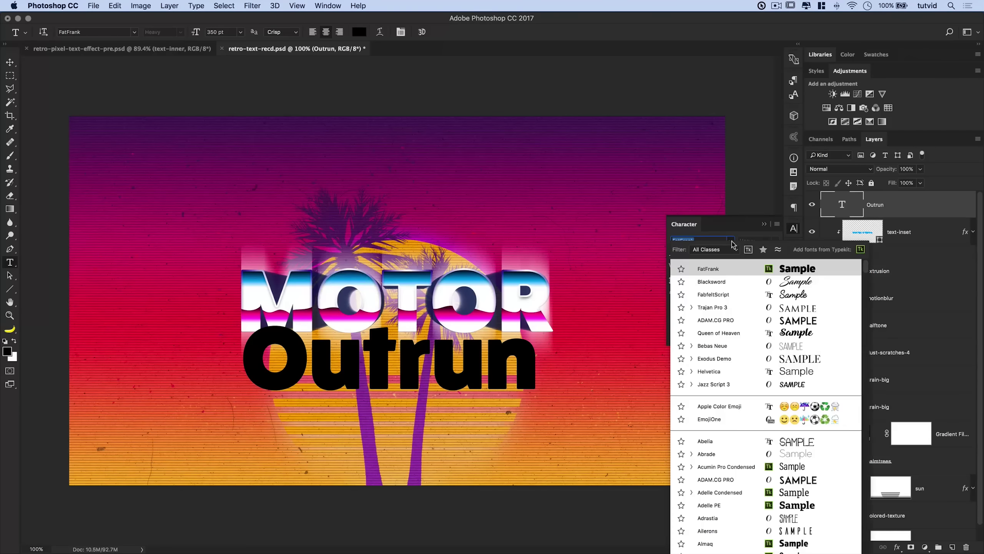
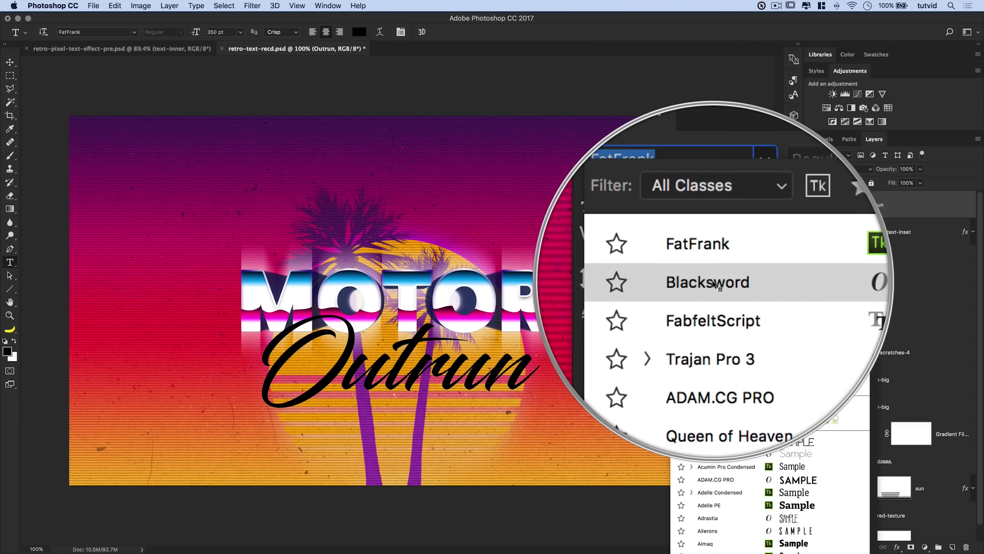
click(712, 282)
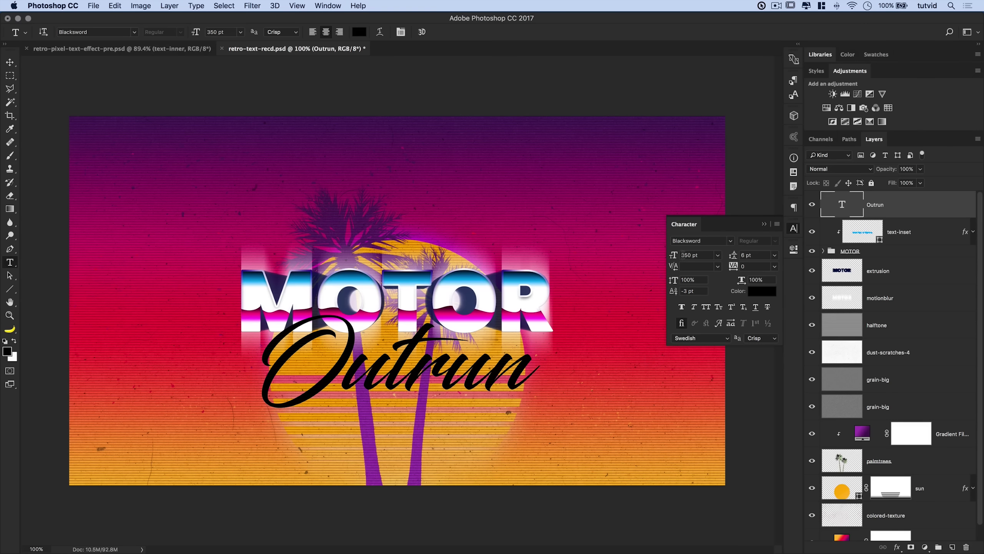
text(225)
key(Tab)
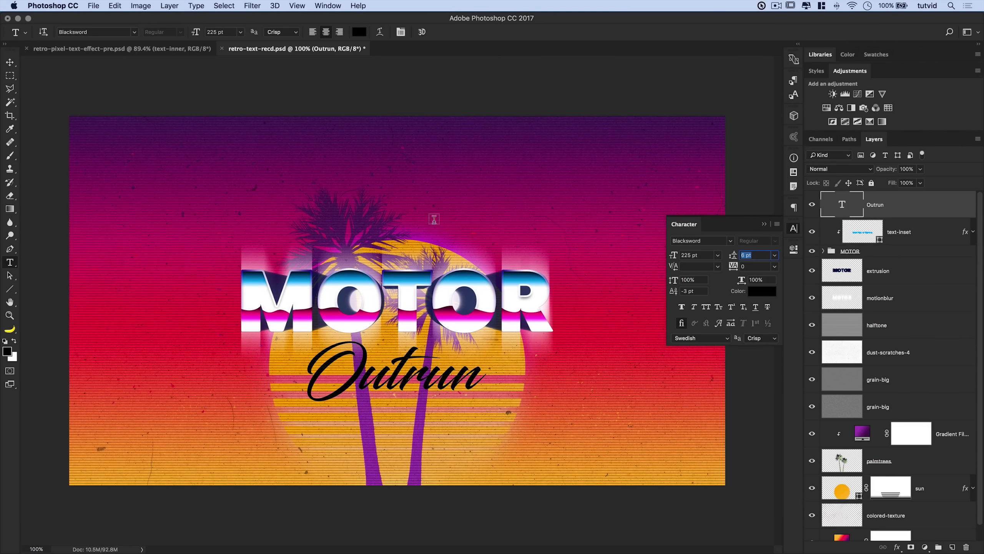
Step: Insert a Blacksword underline swash from the Glyphs collection as a separate text layer near the Outrun text
click(324, 6)
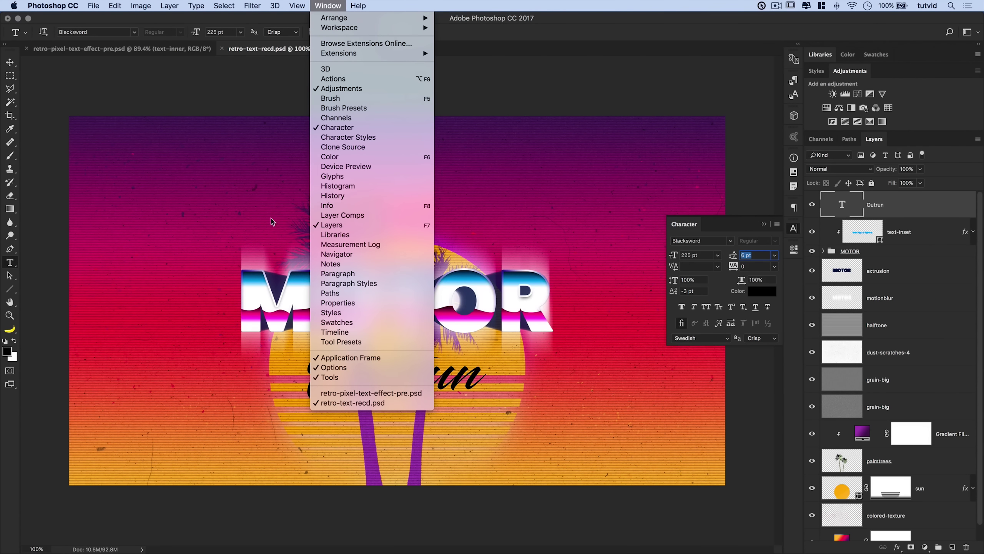
click(358, 179)
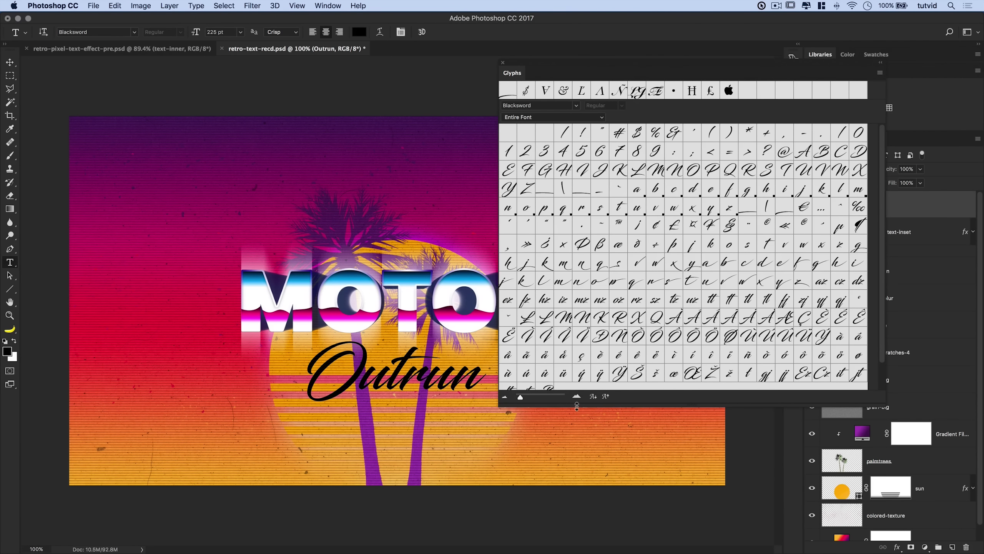
drag(612, 360, 639, 258)
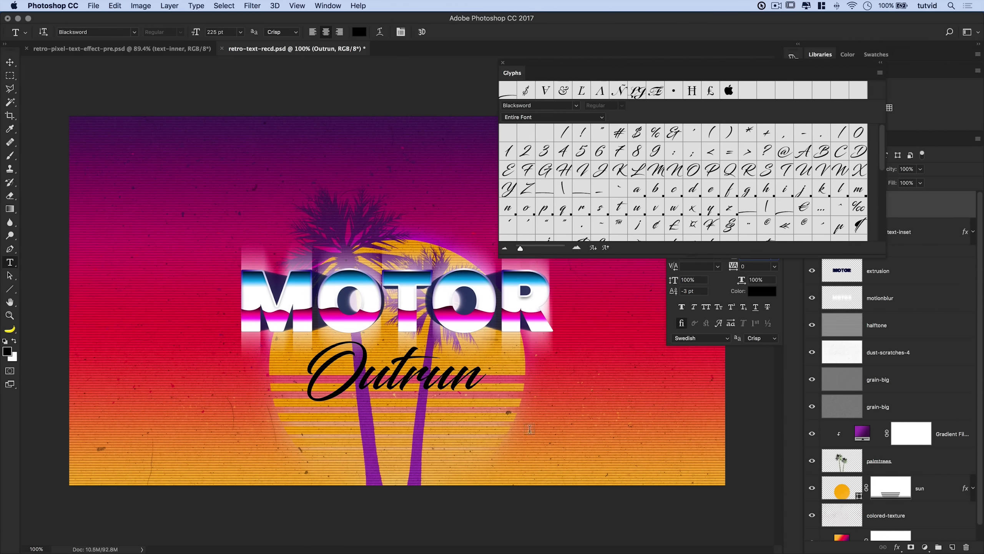
click(557, 396)
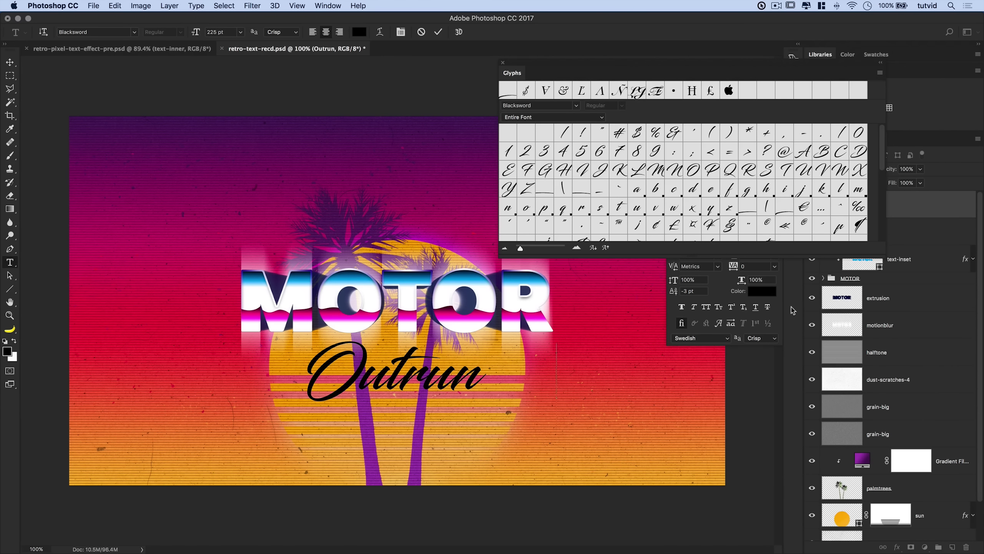
scroll(770, 204, down, 2)
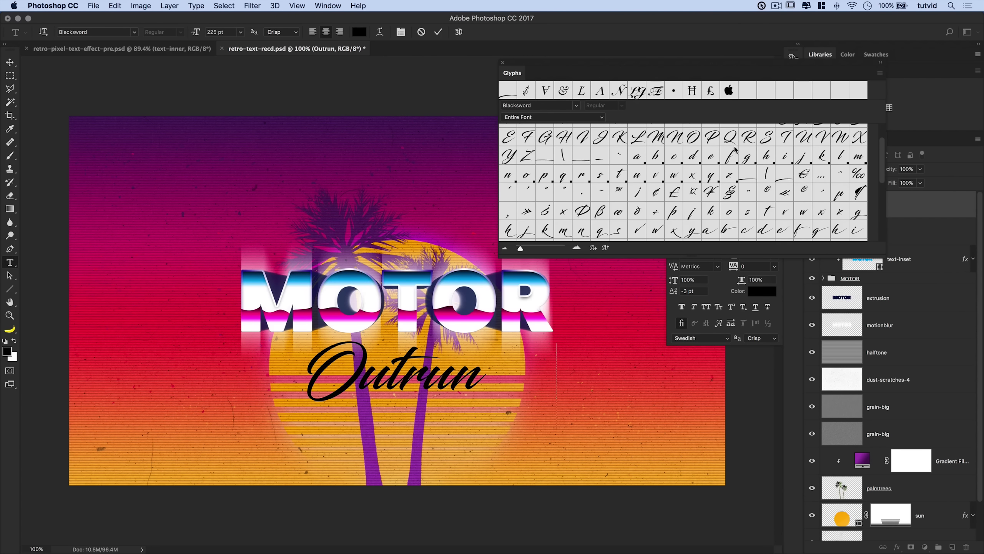
double_click(783, 181)
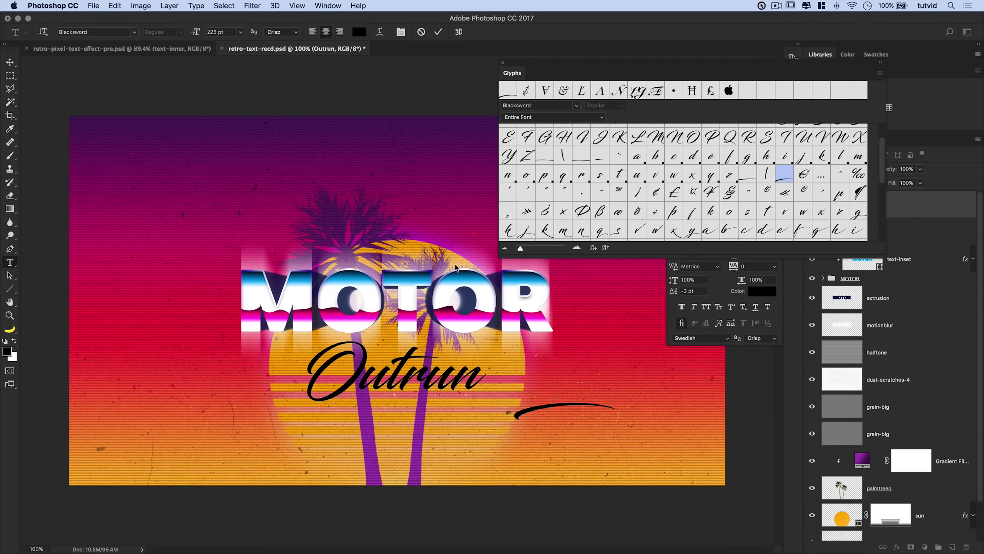
click(503, 62)
click(438, 32)
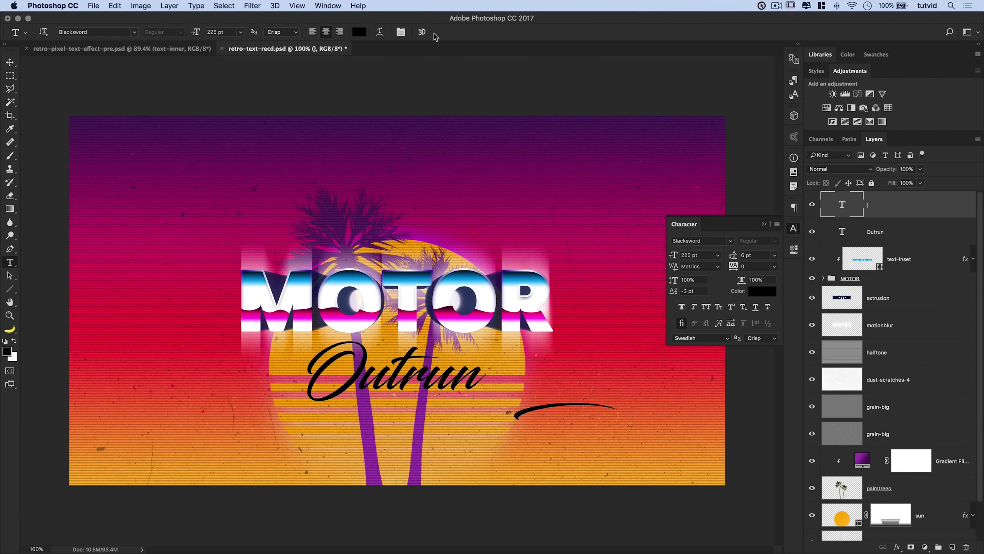
Step: Enlarge the swash to 350 pt and position it as an underline beneath the Outrun text
key(v)
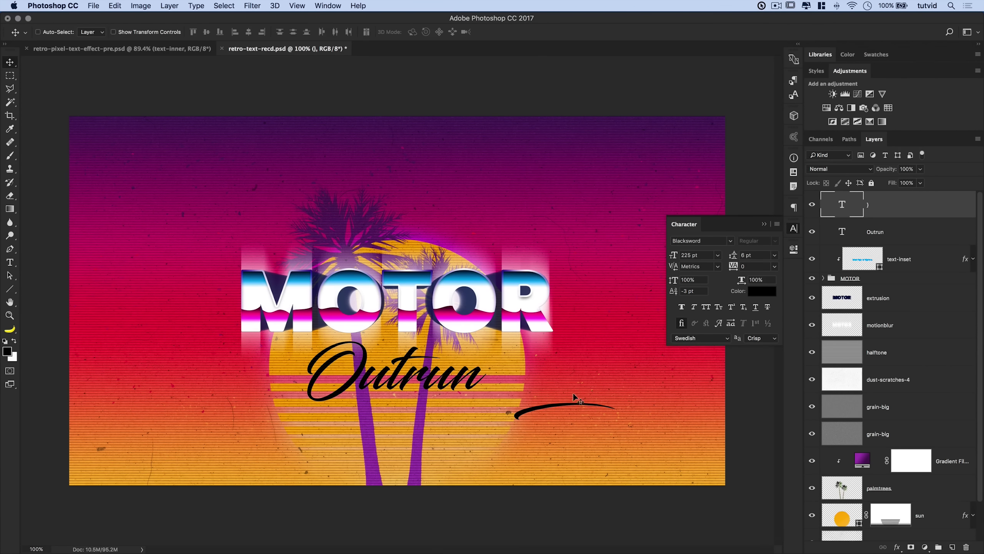
mouse_move(556, 407)
mouse_down()
mouse_move(463, 386)
mouse_move(407, 416)
mouse_up()
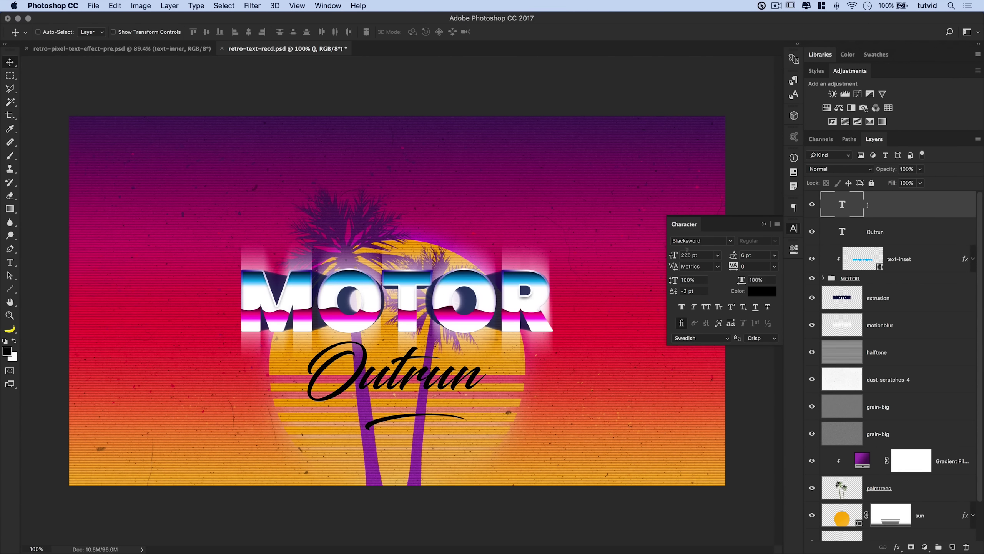
text(350)
key(Tab)
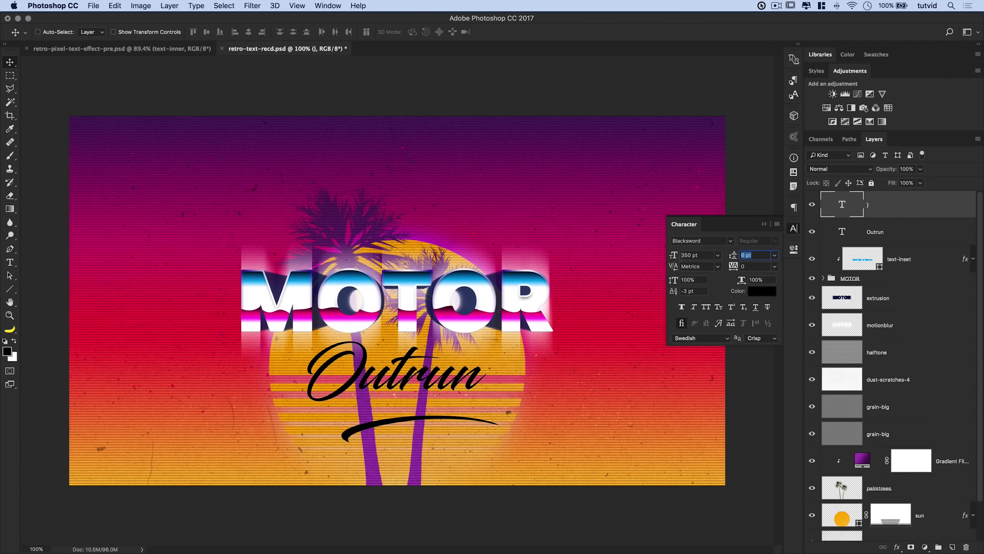
drag(369, 426, 355, 417)
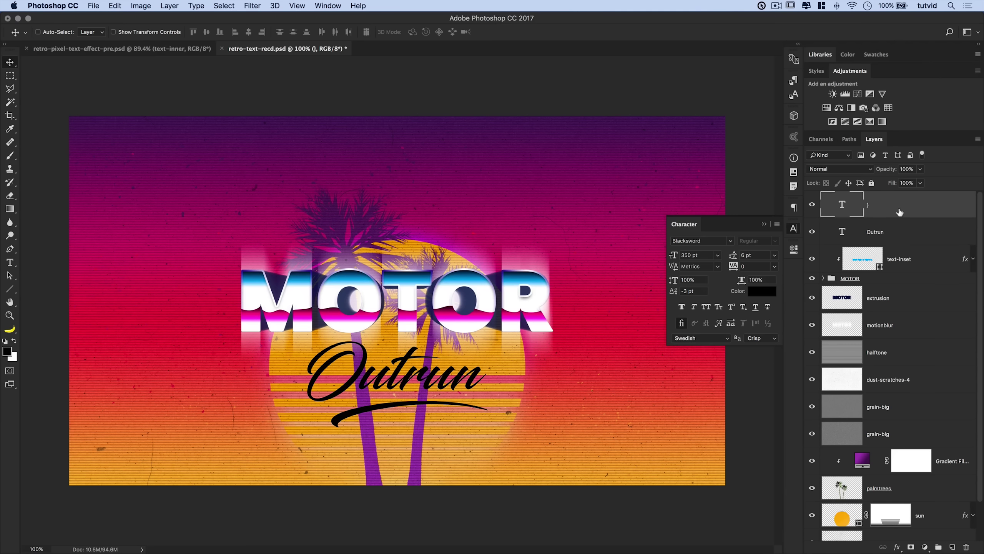
Step: Group the swash and Outrun text layers together
shift+click(901, 233)
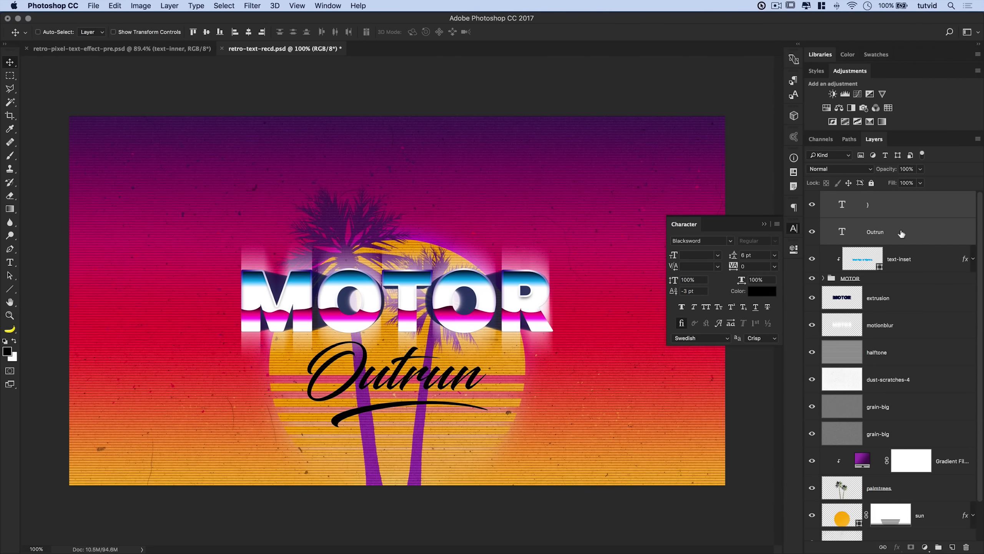
key(super+g)
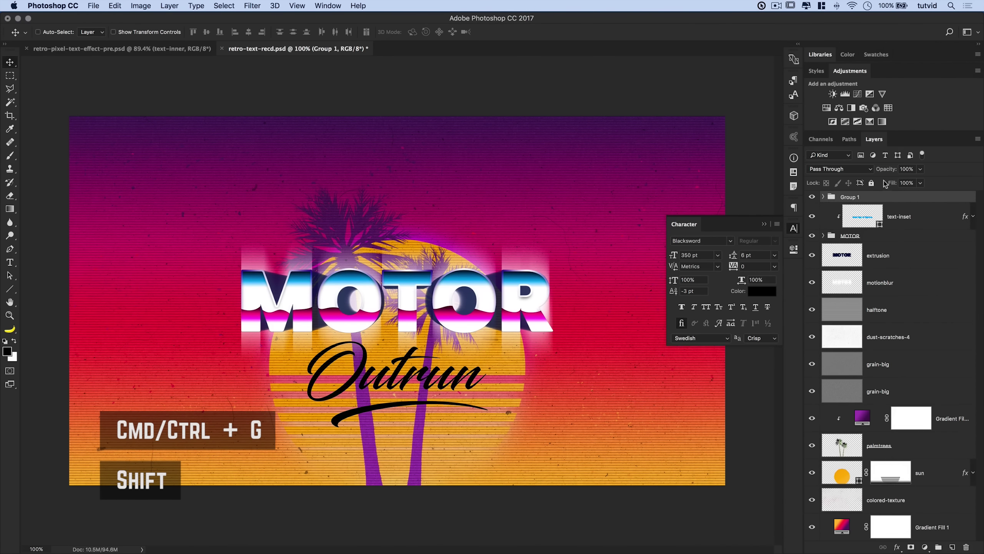
Step: Rename the new group as outrun-base-text, then duplicate it and hide the upper copy as a backup
double_click(850, 197)
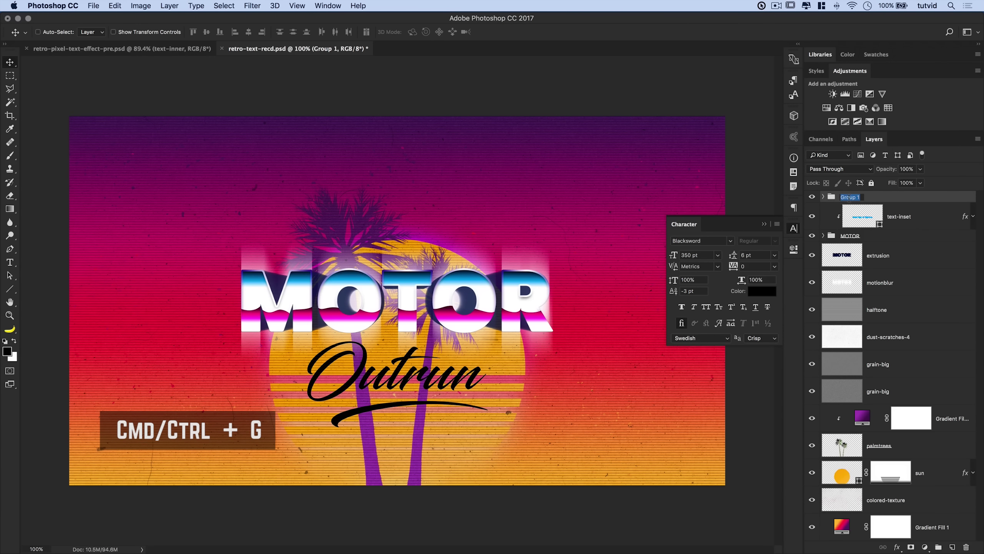
text(outrun-base-text)
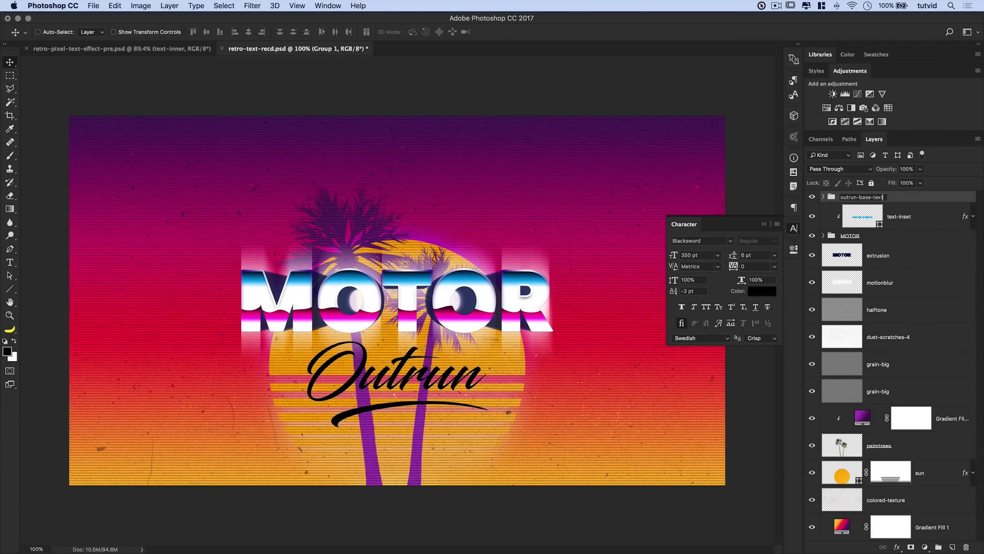
key(Return)
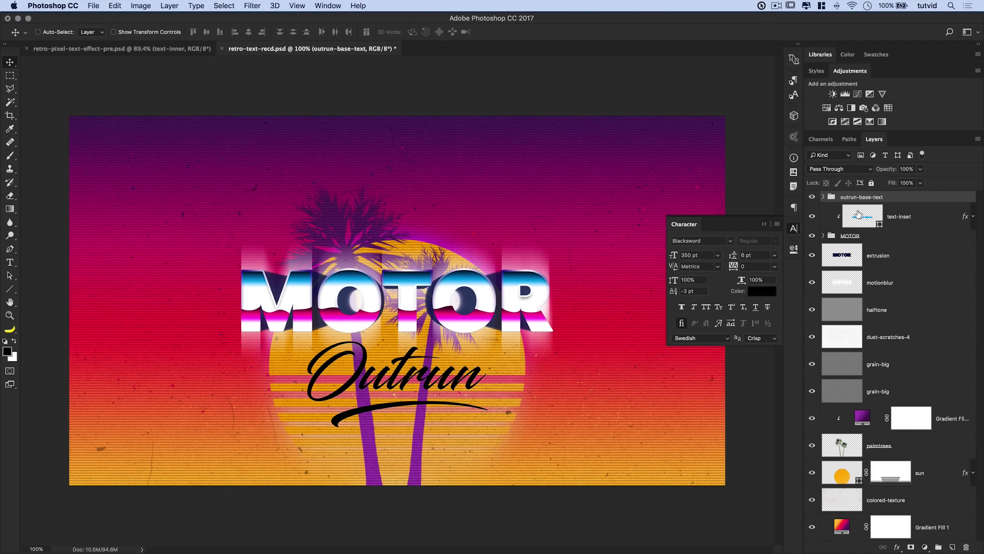
key(super+j)
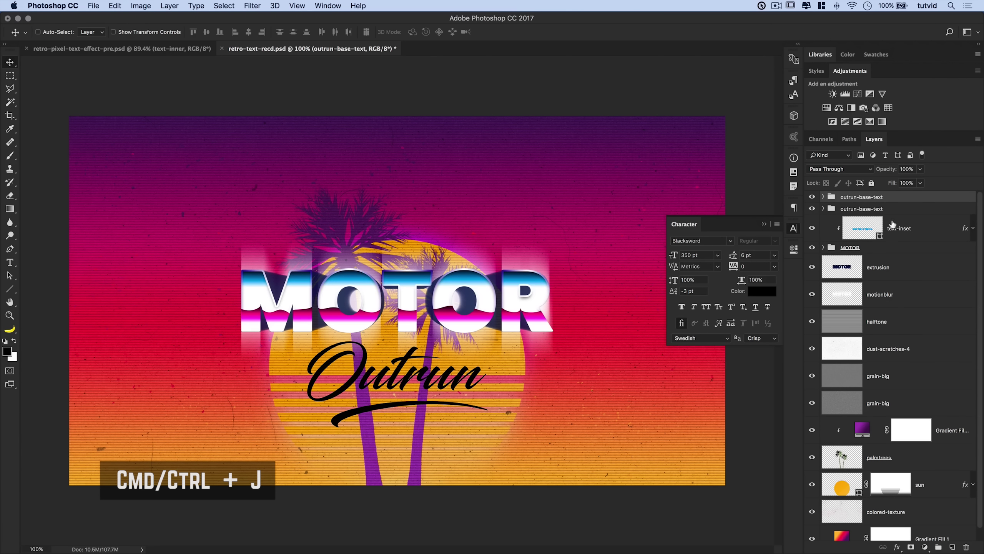
click(811, 197)
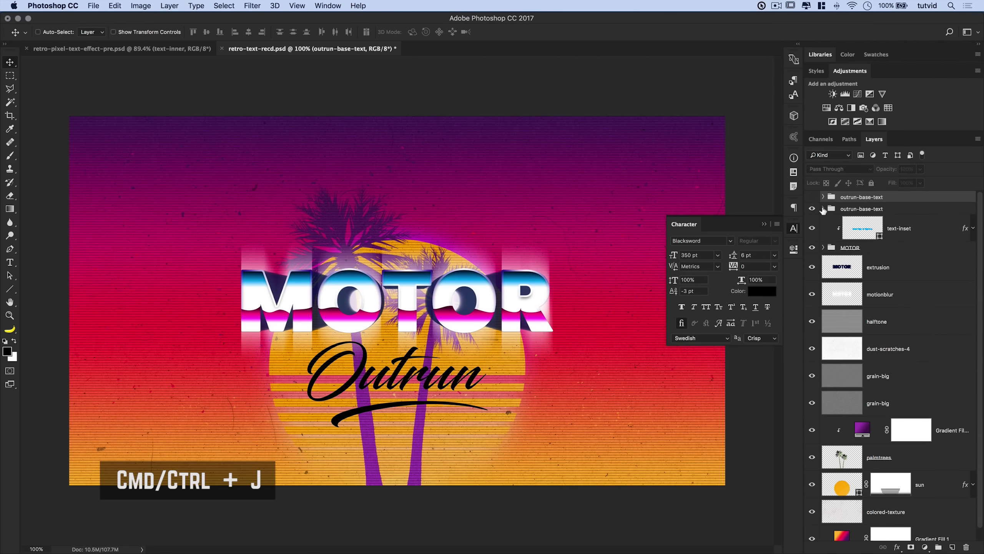
Step: Convert the swash and Outrun text layers in the visible outrun-base-text group to shape layers
click(823, 209)
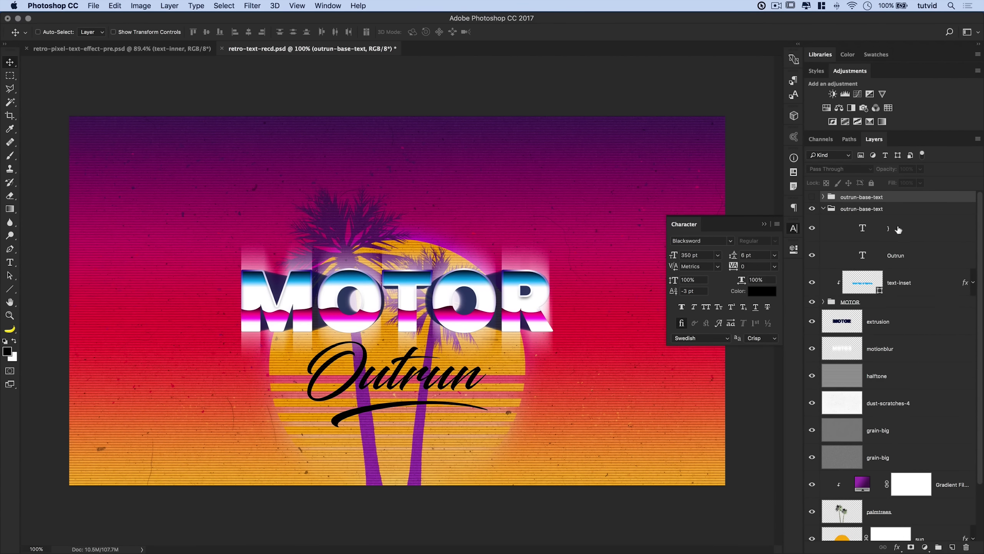
click(913, 225)
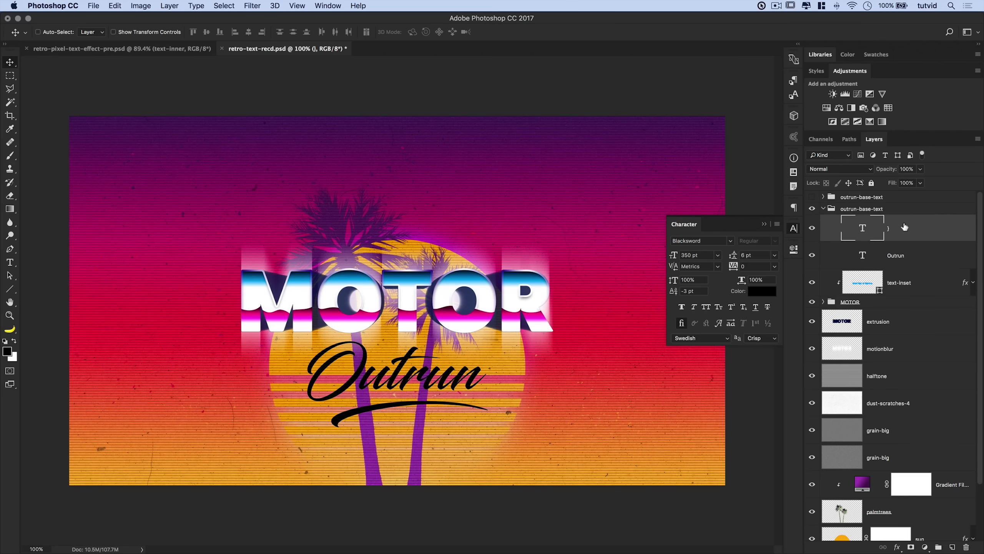
right_click(904, 227)
click(816, 260)
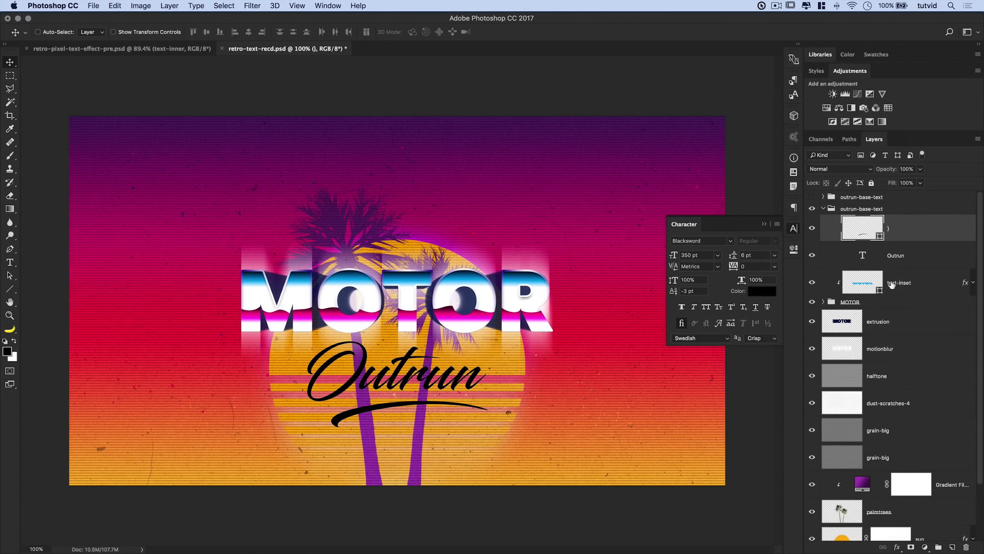
click(912, 262)
right_click(921, 255)
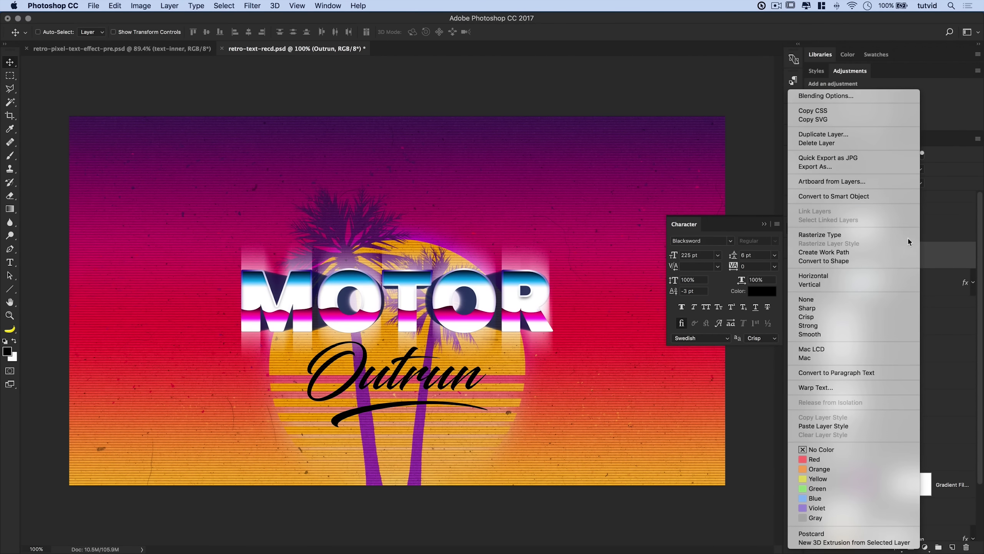
click(845, 260)
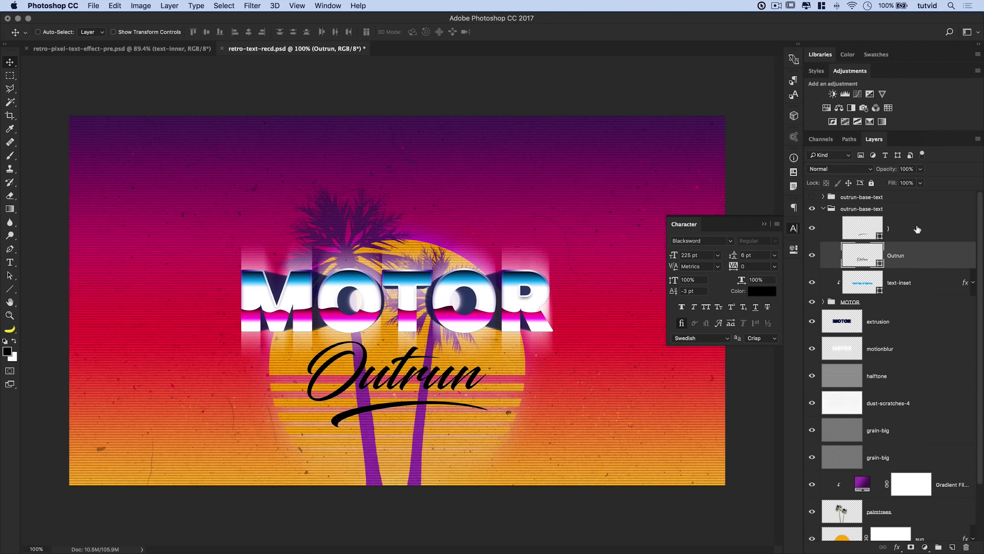
Step: Merge the swash and Outrun shape layers into a single shape layer
click(917, 229)
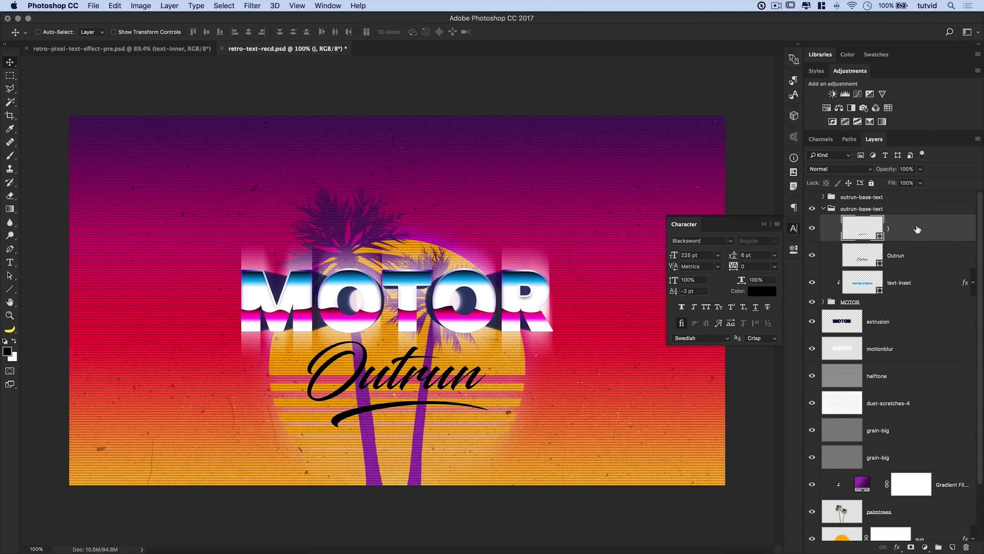
shift+click(911, 262)
key(super+e)
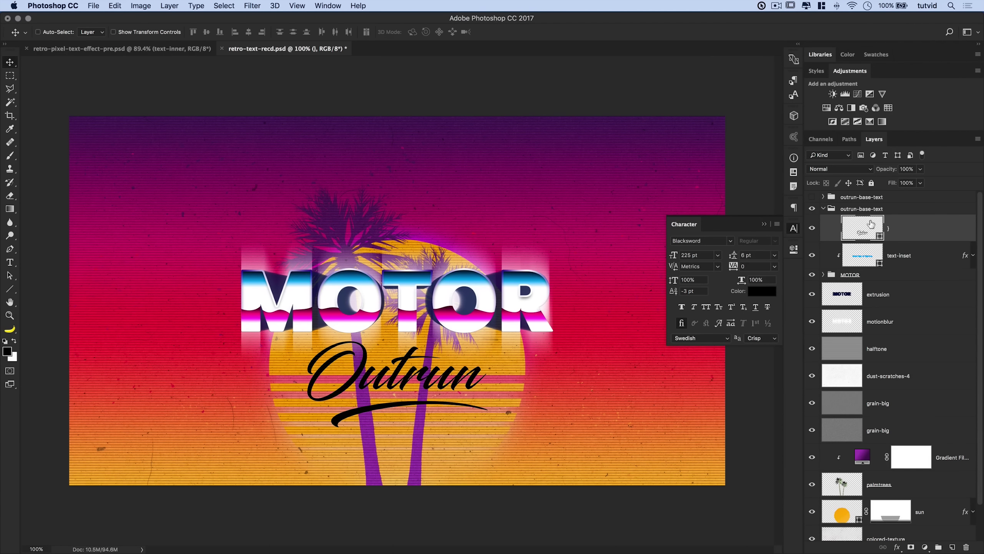
Step: Ungroup the visible outrun-base-text group and rename its merged shape layer as outrun
click(855, 210)
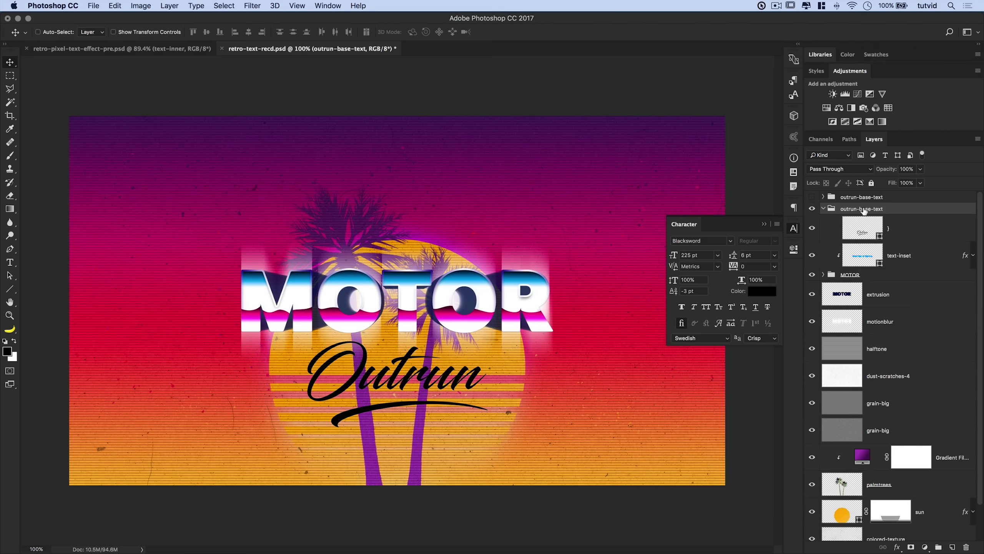
right_click(852, 208)
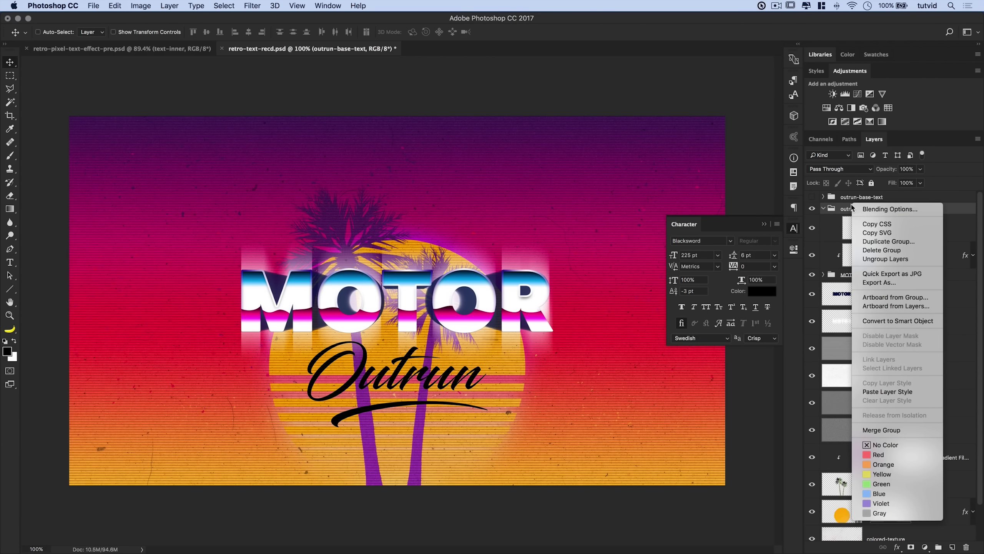
click(885, 258)
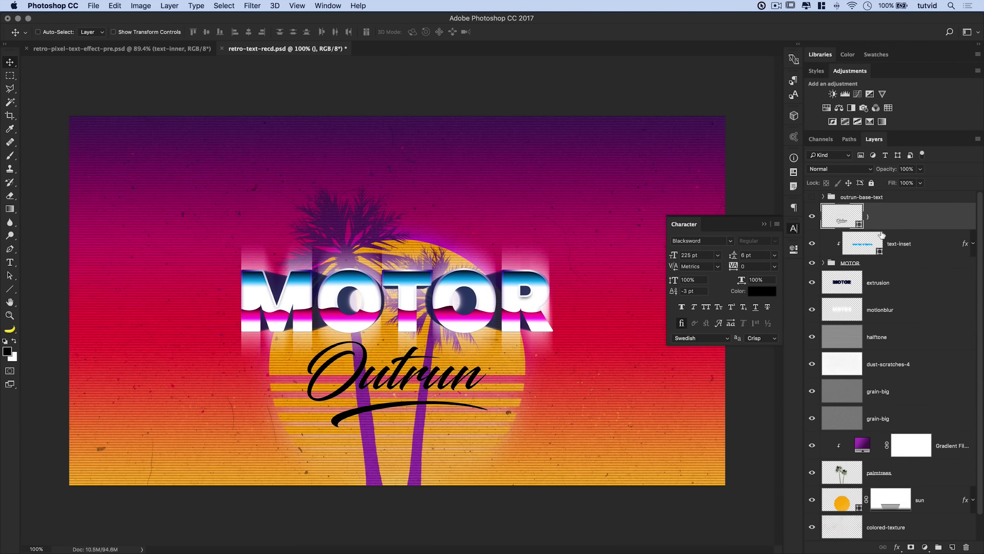
double_click(867, 216)
text(outrun)
key(Return)
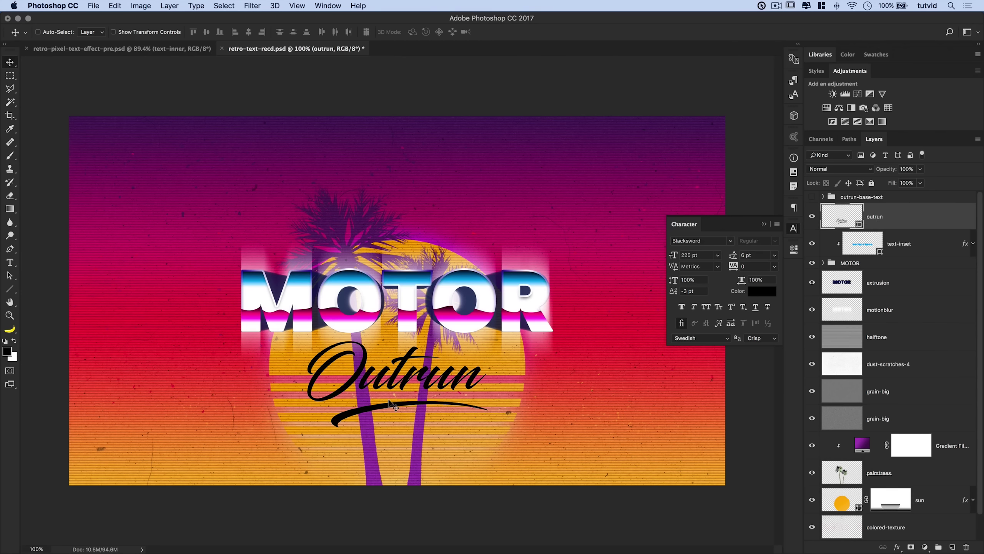
Step: Skew the outrun shape vertically by about -12.8° so its right end rises over the MOTOR title
click(115, 5)
mouse_move(191, 237)
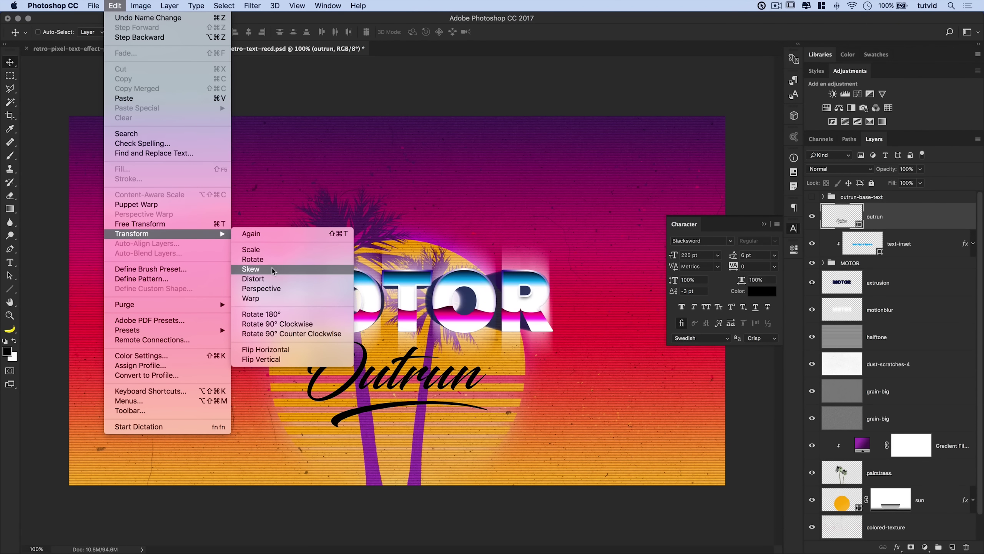
click(251, 269)
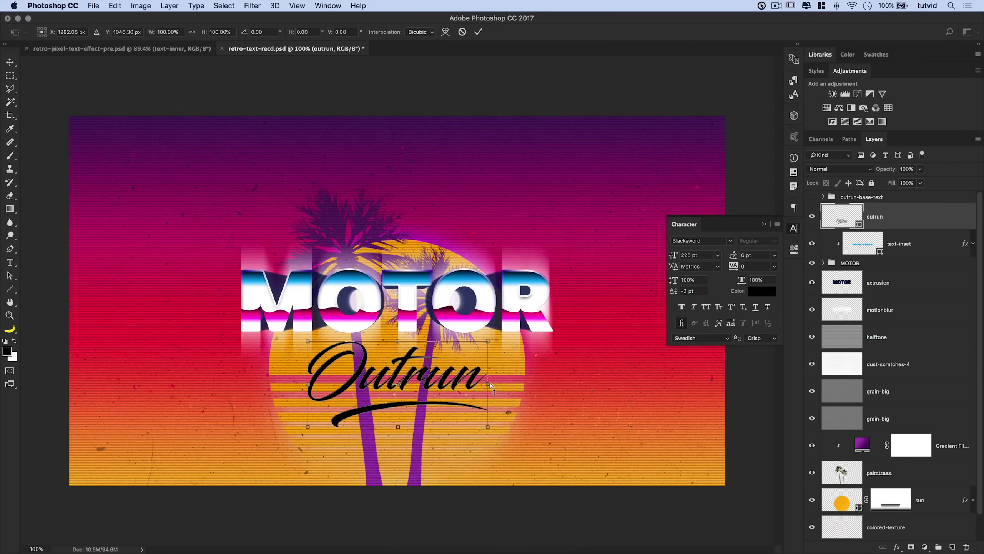
drag(489, 386, 480, 345)
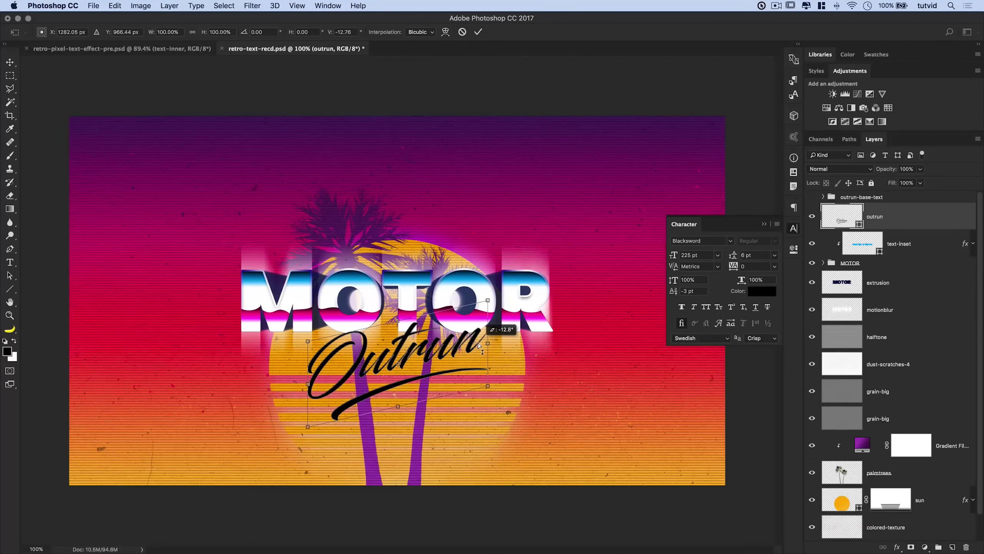
click(479, 32)
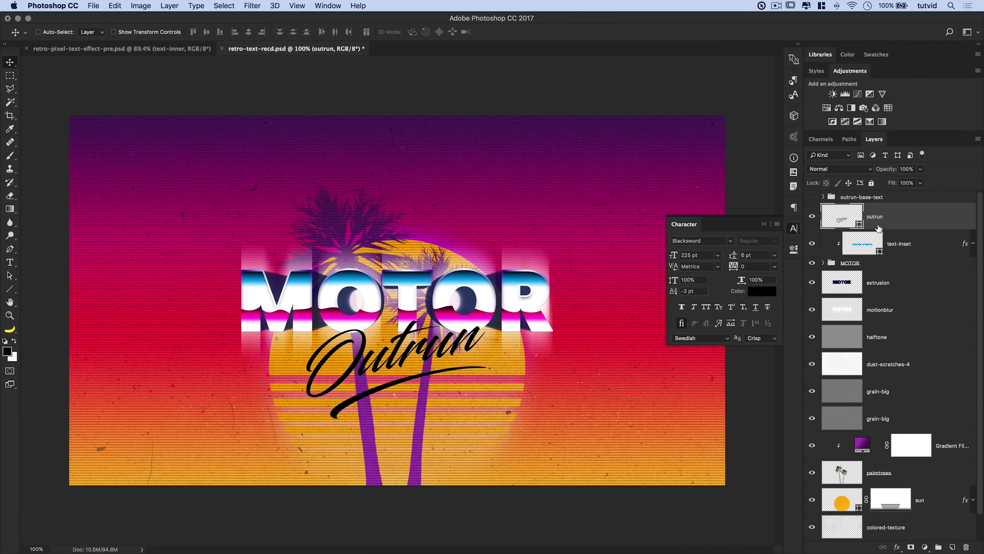
Step: Duplicate the skewed outrun shape layer and hide the lower copy
key(super+j)
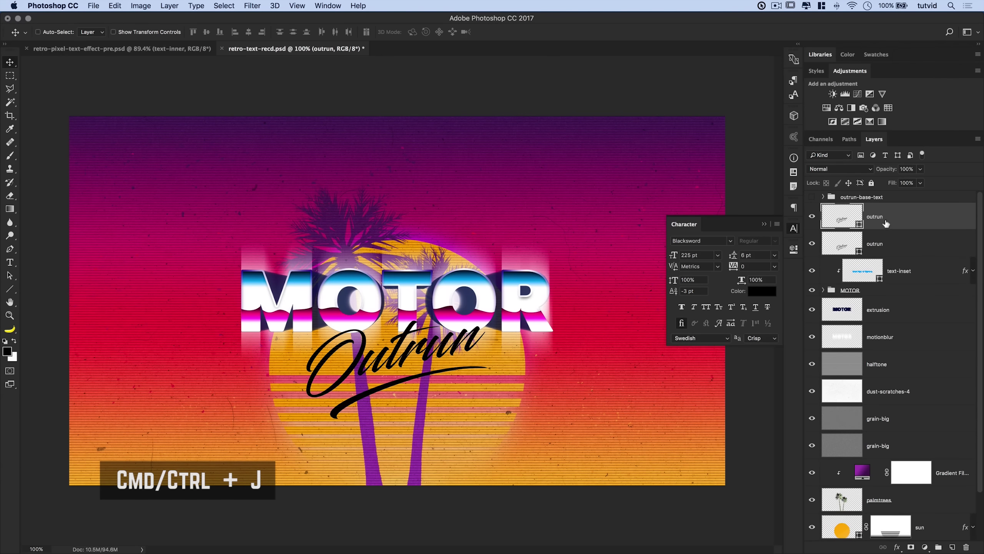
click(812, 243)
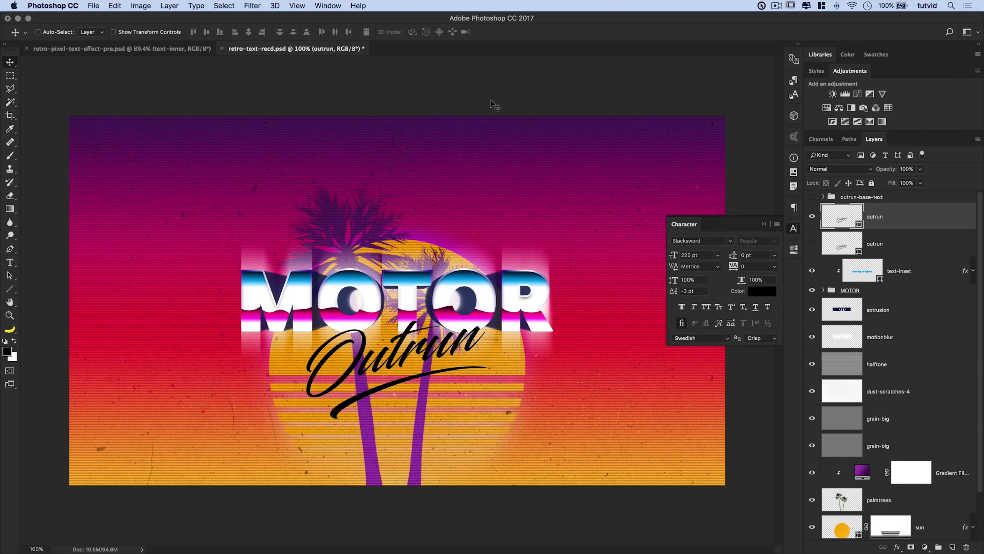
Step: Add a Gradient Overlay to the visible outrun layer using the outrun-06 preset, with angle -70° and scale 100%
click(176, 9)
mouse_move(229, 109)
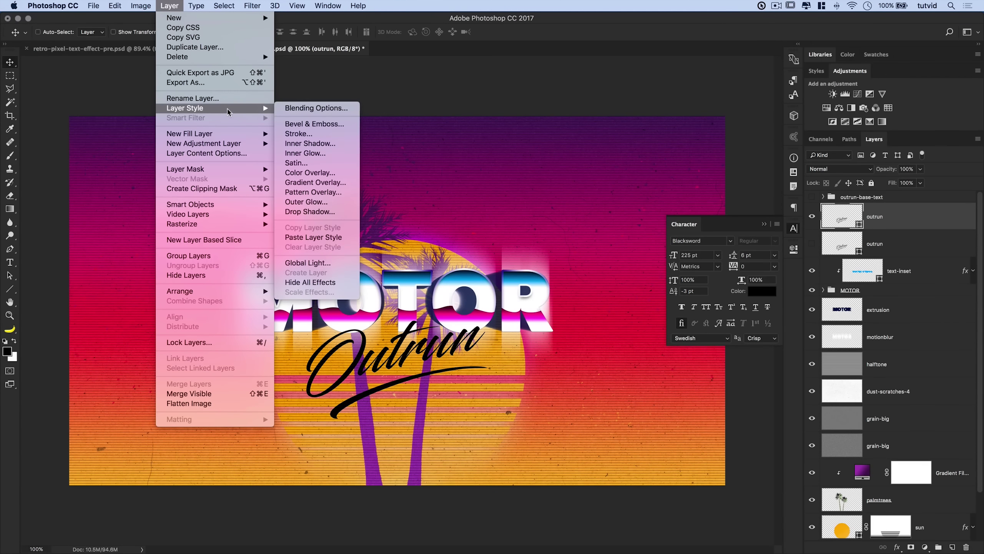
click(337, 185)
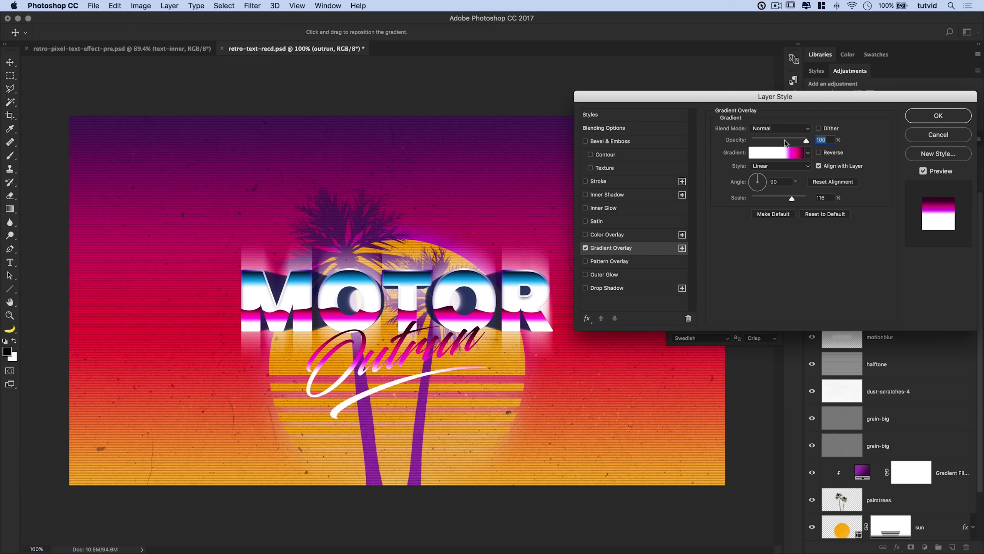
drag(762, 101, 670, 72)
click(690, 123)
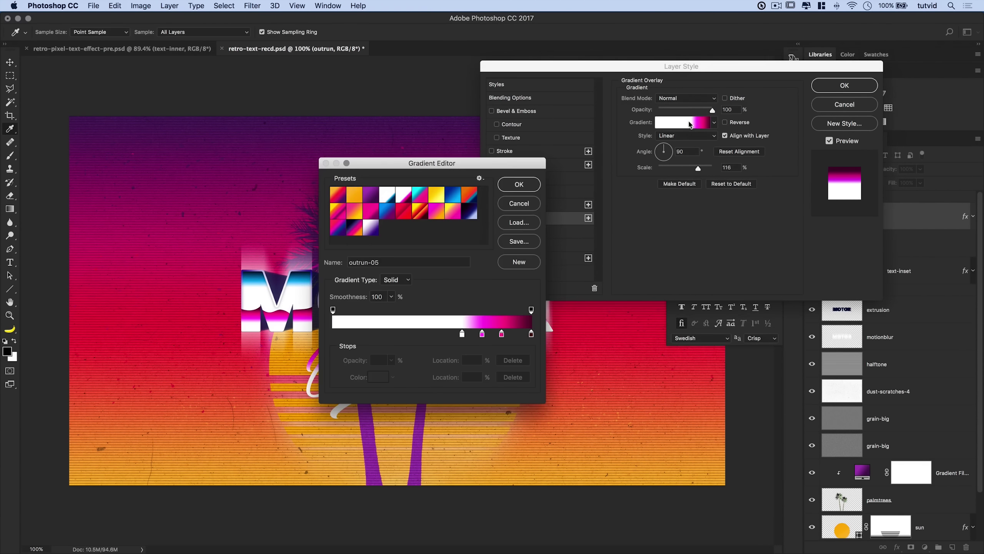
click(420, 194)
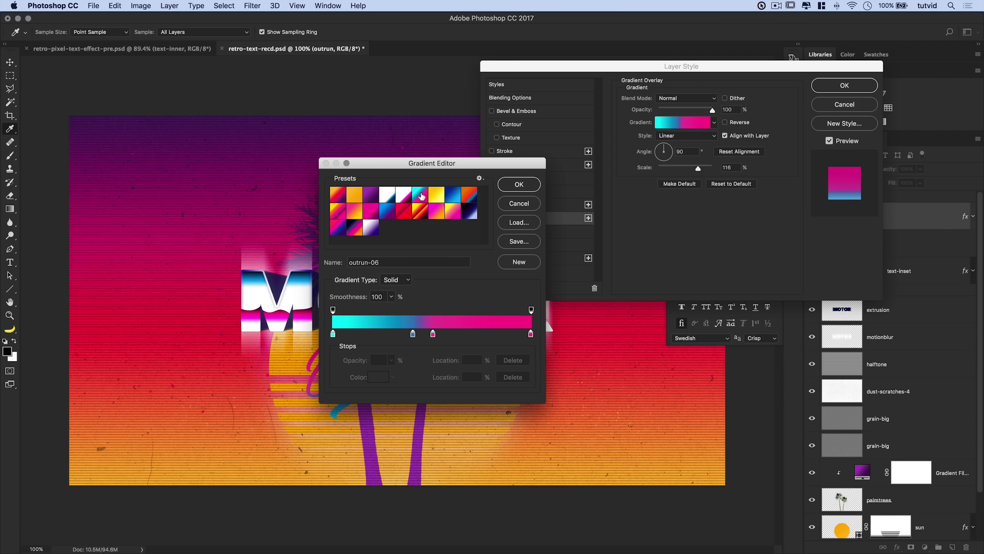
click(528, 188)
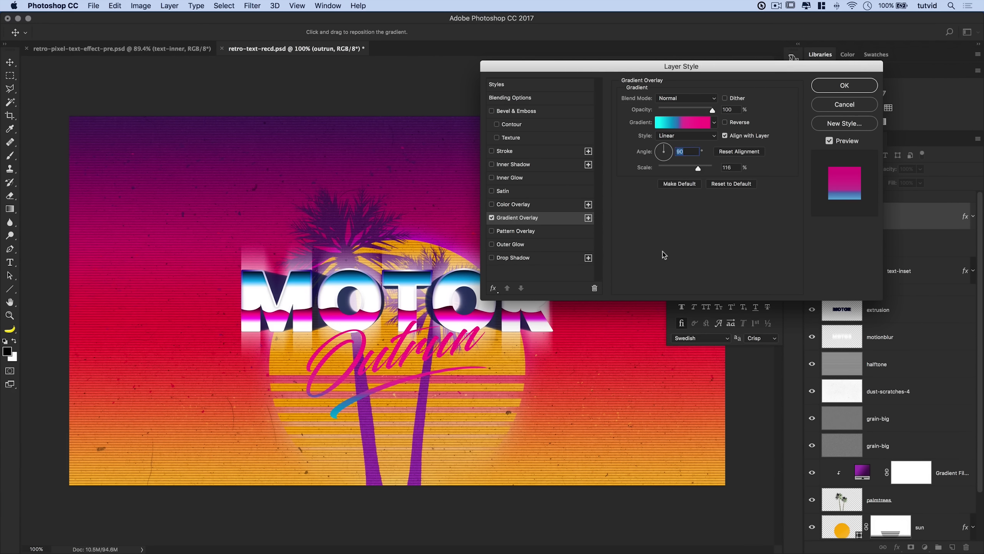
text(-70)
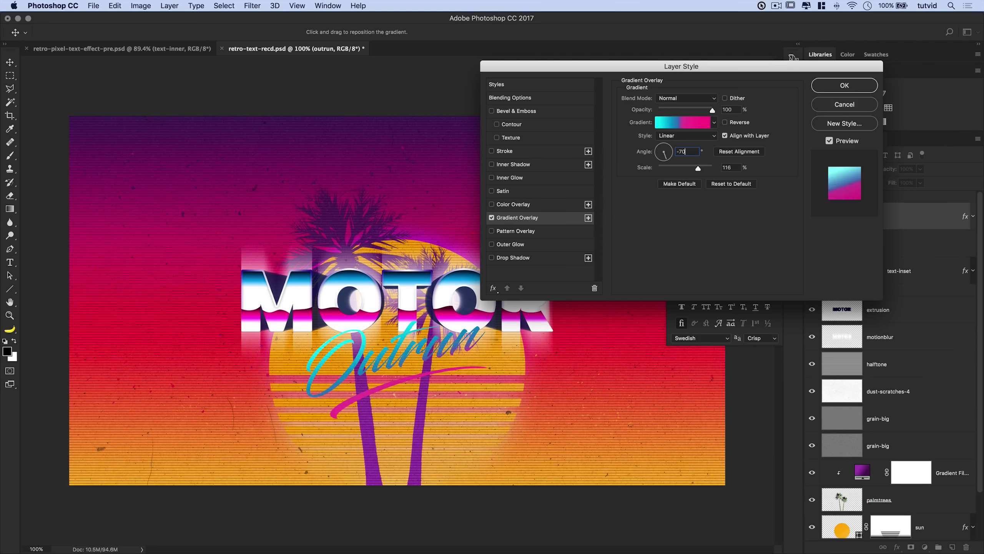
text(100)
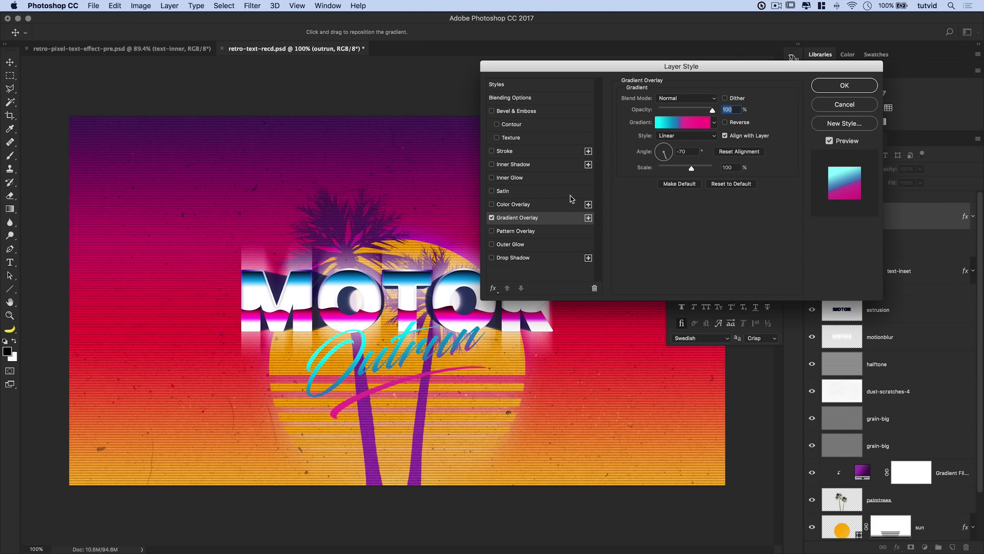
Step: Enable an Outer Glow on the outrun layer and set its blend mode to Screen
click(504, 245)
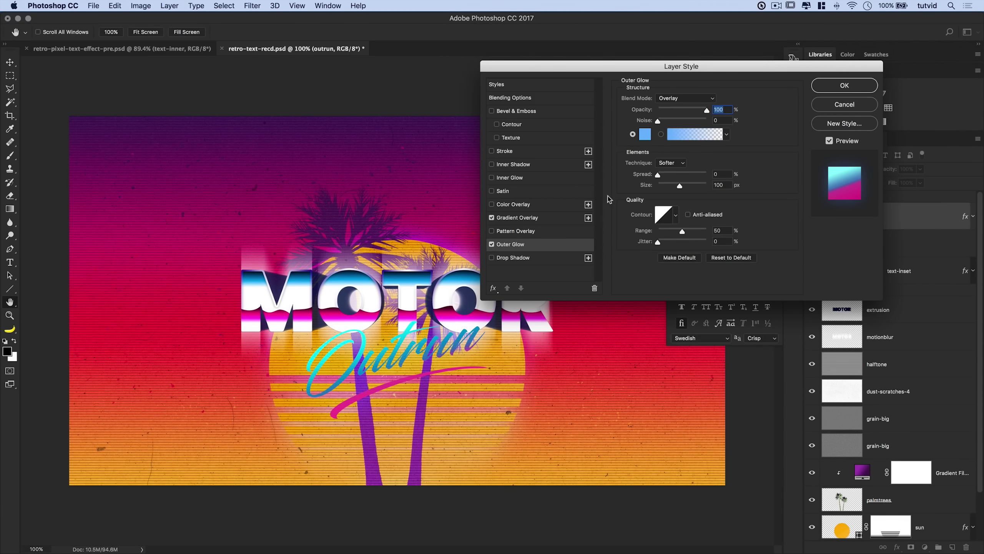
click(672, 99)
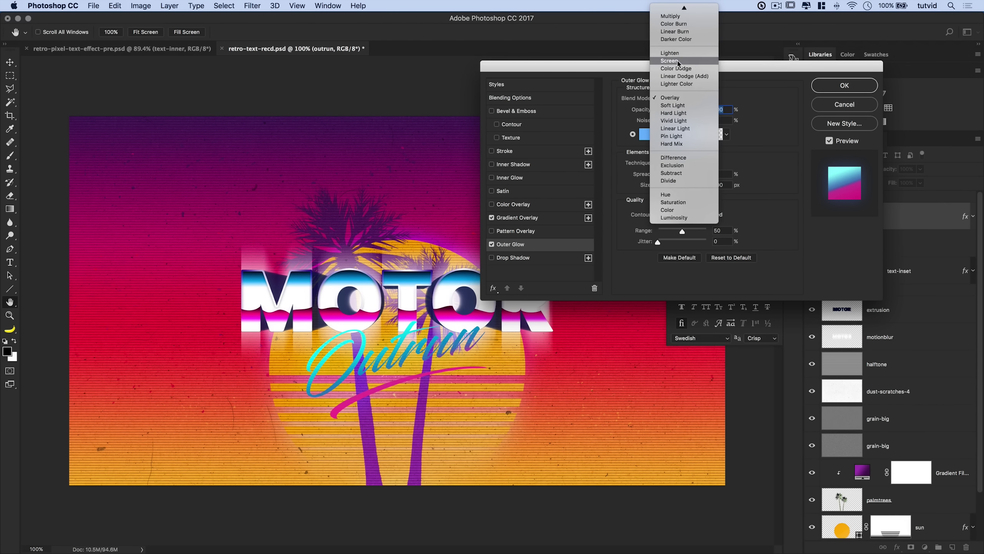
click(678, 79)
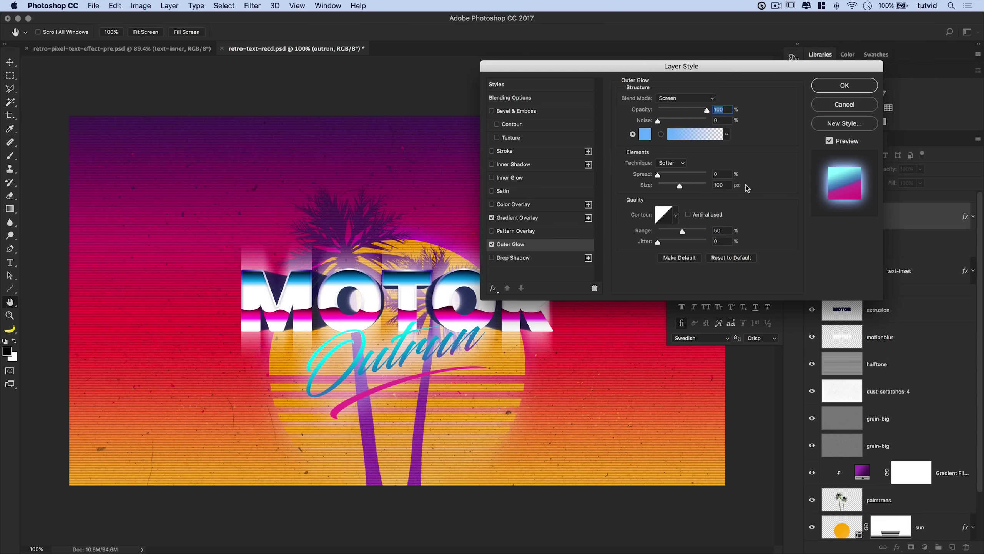
Step: Set the outrun layer's Outer Glow color to #9000ff
click(644, 135)
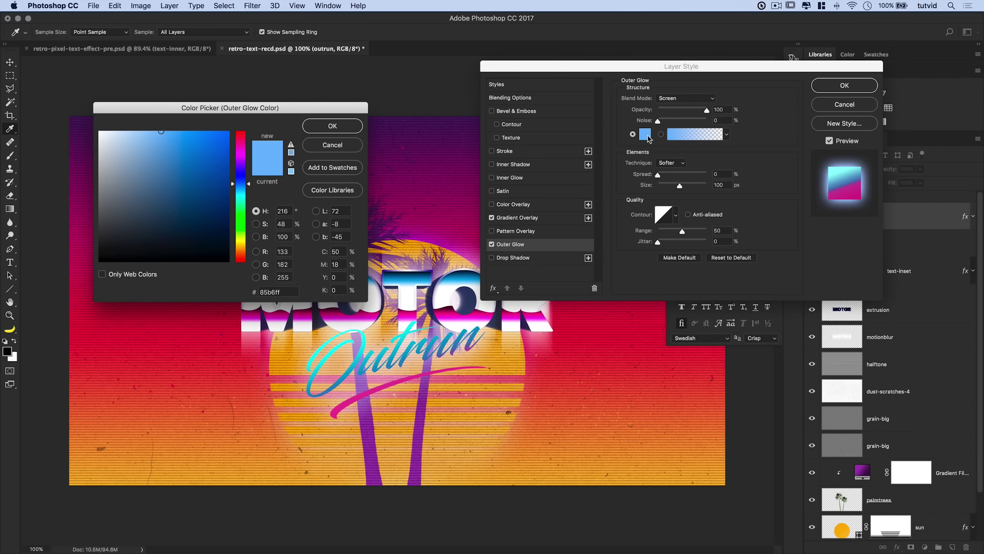
drag(329, 114, 702, 149)
click(640, 326)
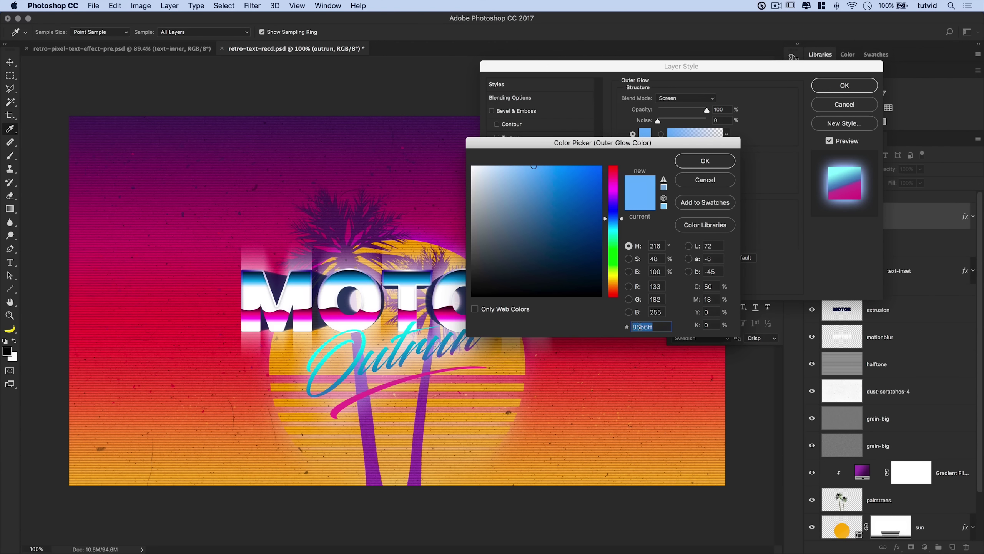
text(9000)
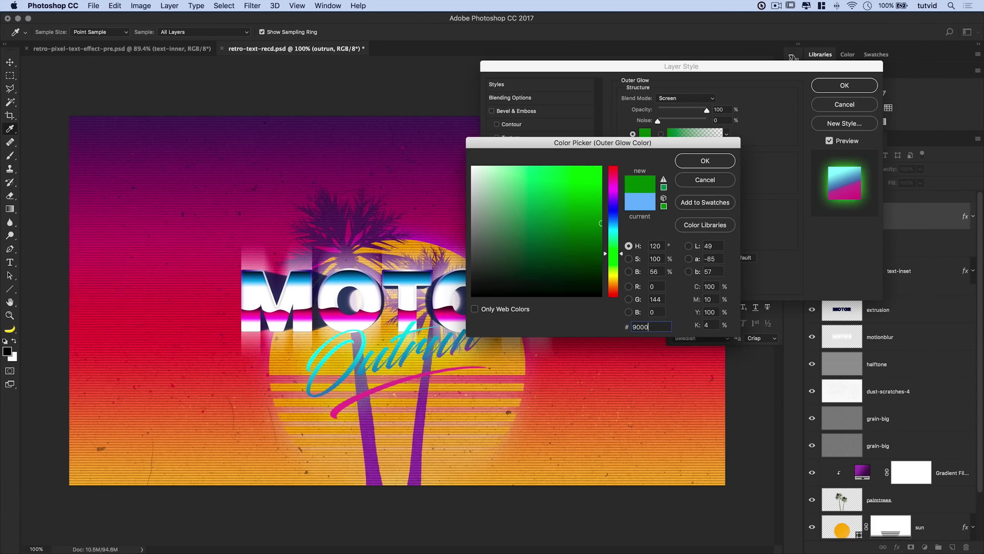
text(ff)
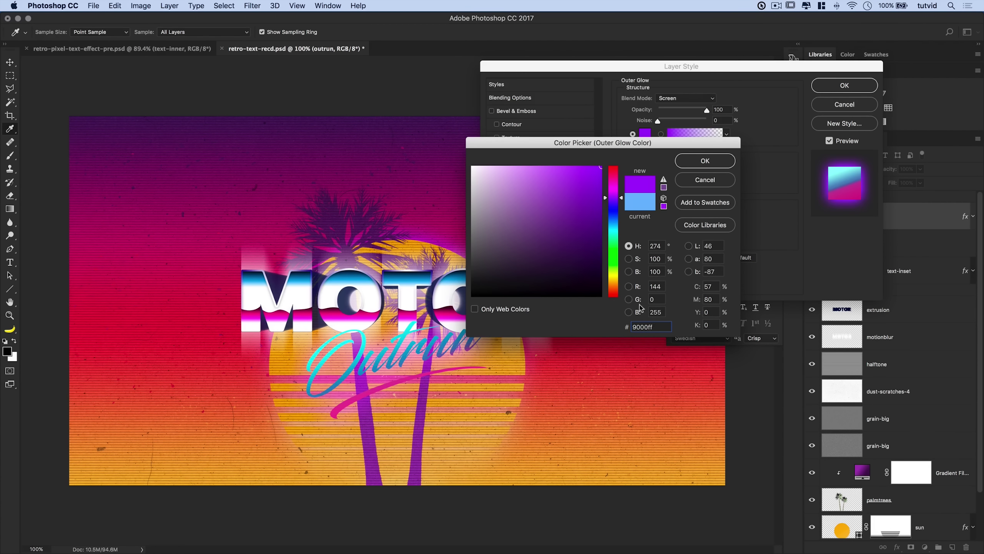
click(704, 163)
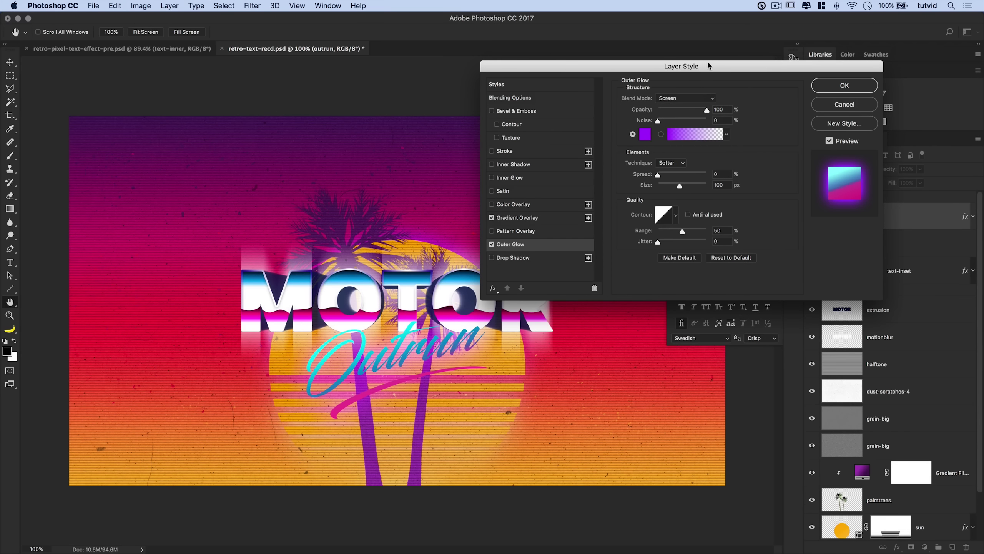
Step: Set the Outer Glow size to 25 px and apply the outrun layer's style
mouse_move(709, 66)
mouse_down()
mouse_move(711, 45)
mouse_move(715, 73)
mouse_up()
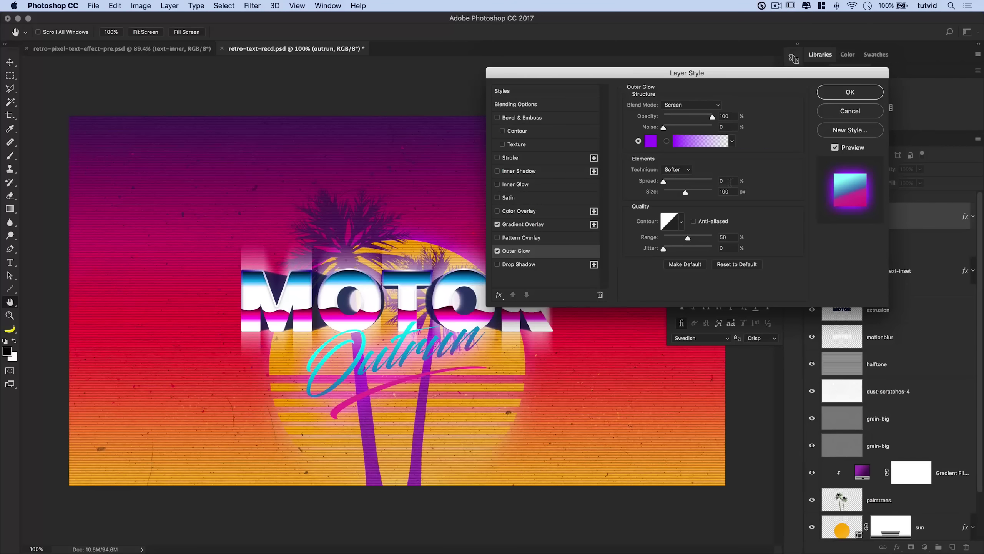
text(25)
key(Tab)
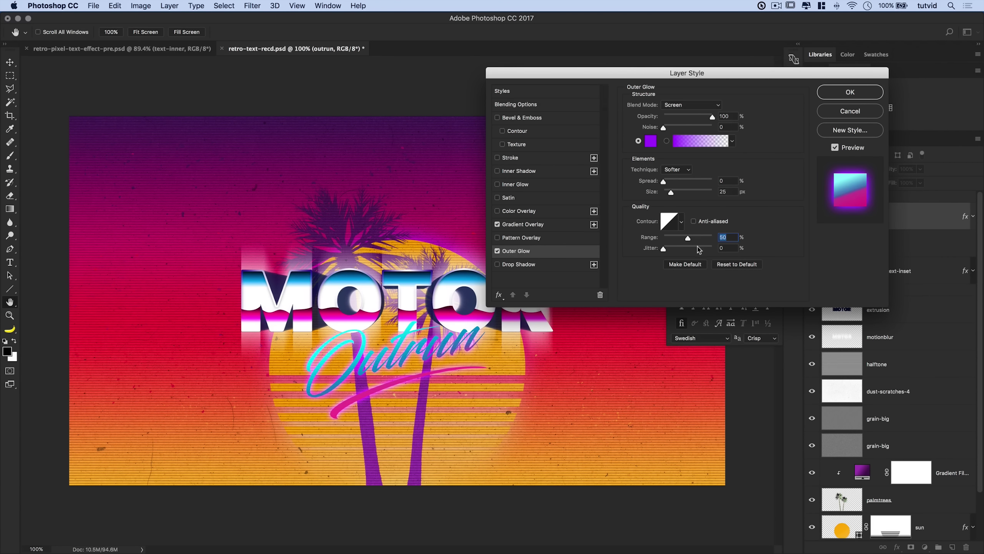
click(850, 92)
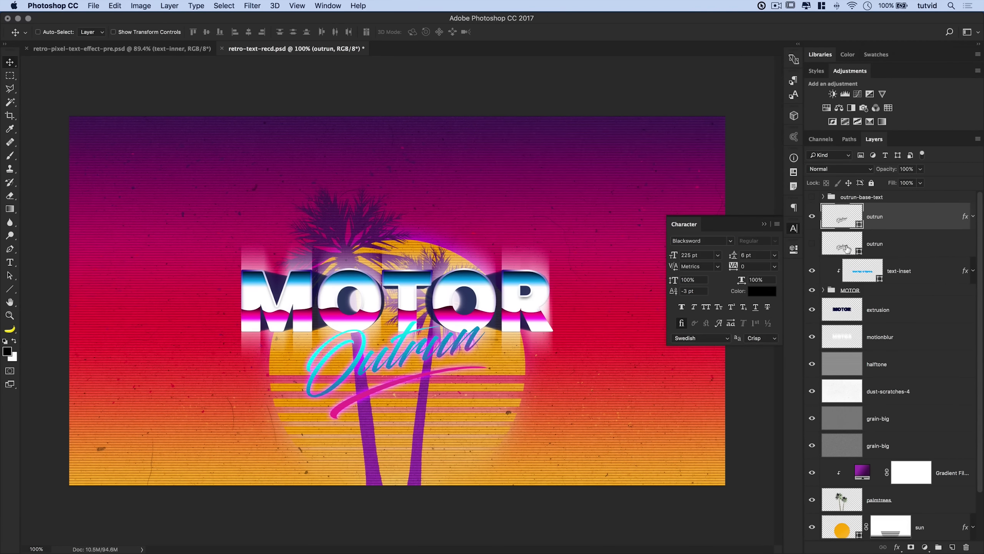
Step: Show the hidden lower outrun copy and rename it outrun-shadow
double_click(872, 245)
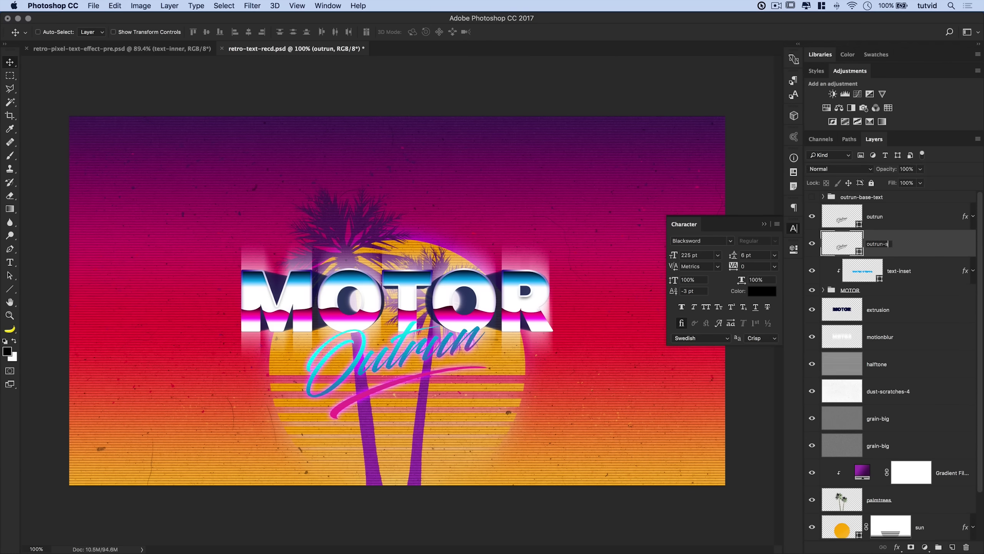
text(-shadow)
key(Return)
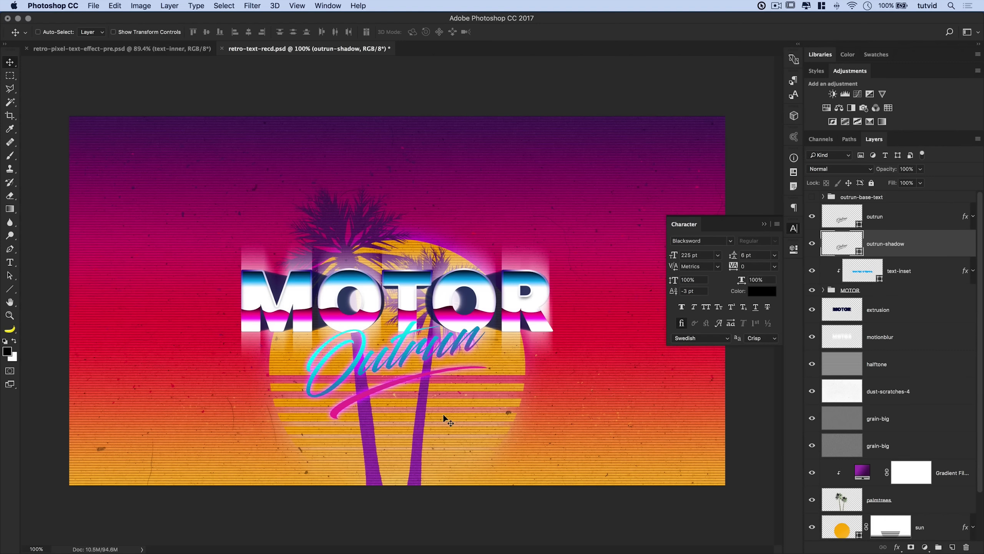
Step: Nudge the outrun-shadow shape slightly right and down so it peeks out behind the Outrun lettering
key(Right)
key(Down)
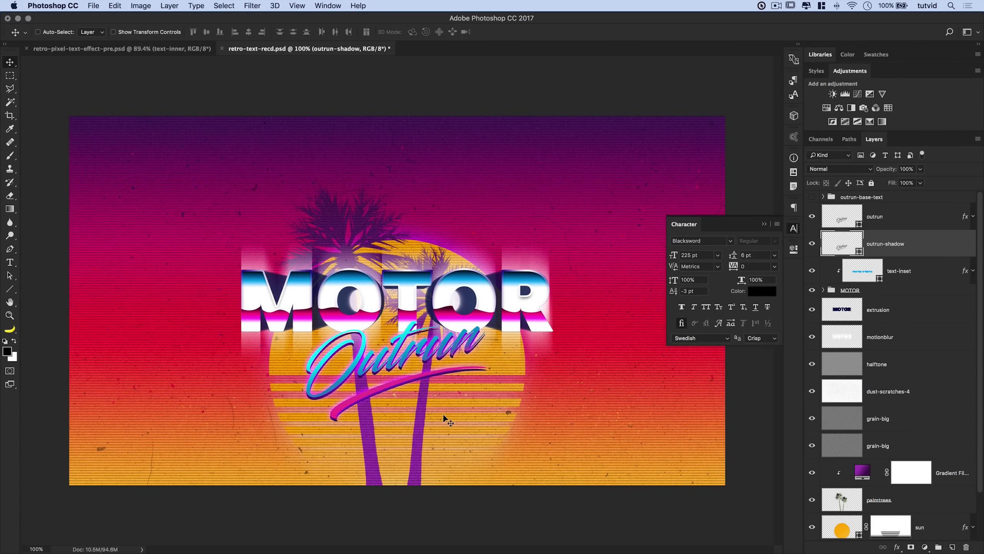
key(Right)
key(Down)
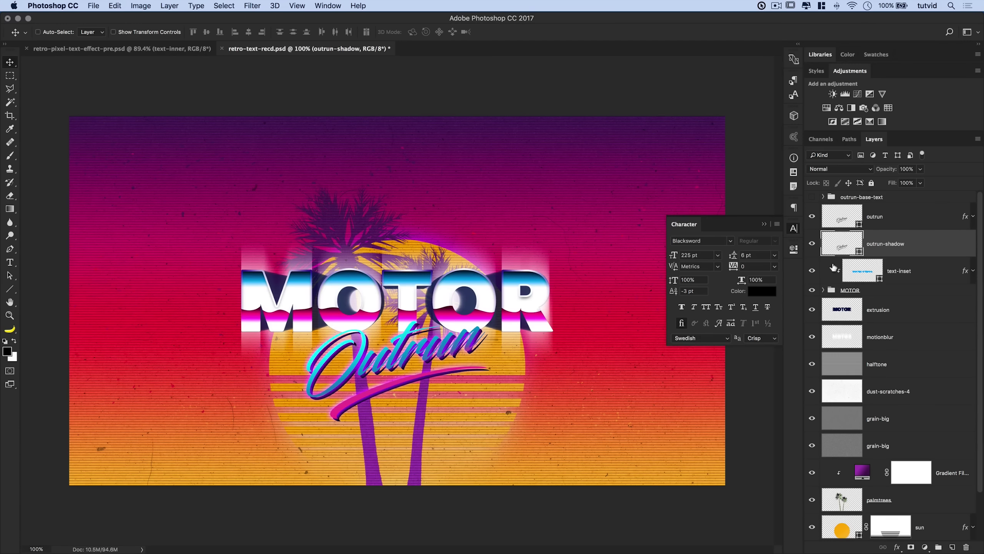
Step: Change the outrun-shadow shape's fill color to purple #542270
double_click(842, 245)
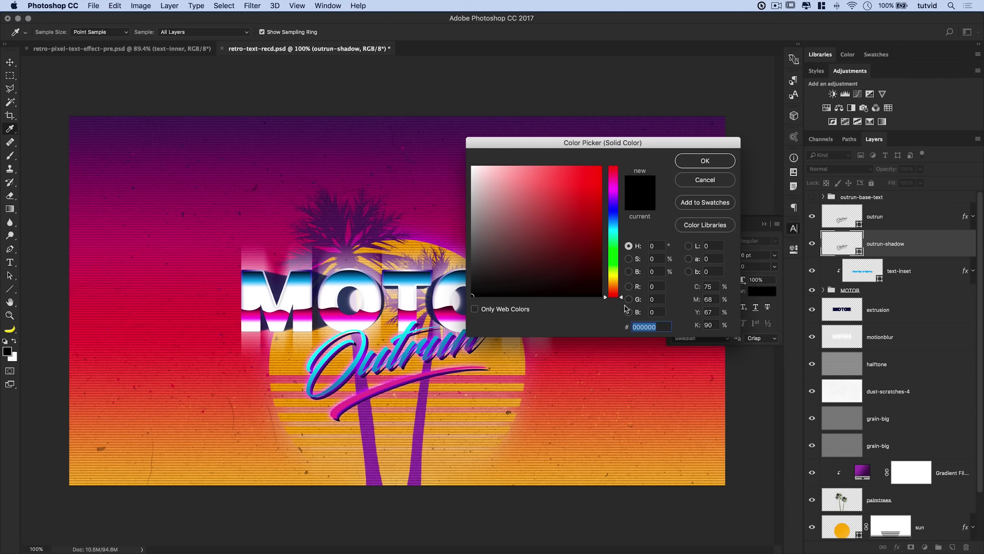
text(54)
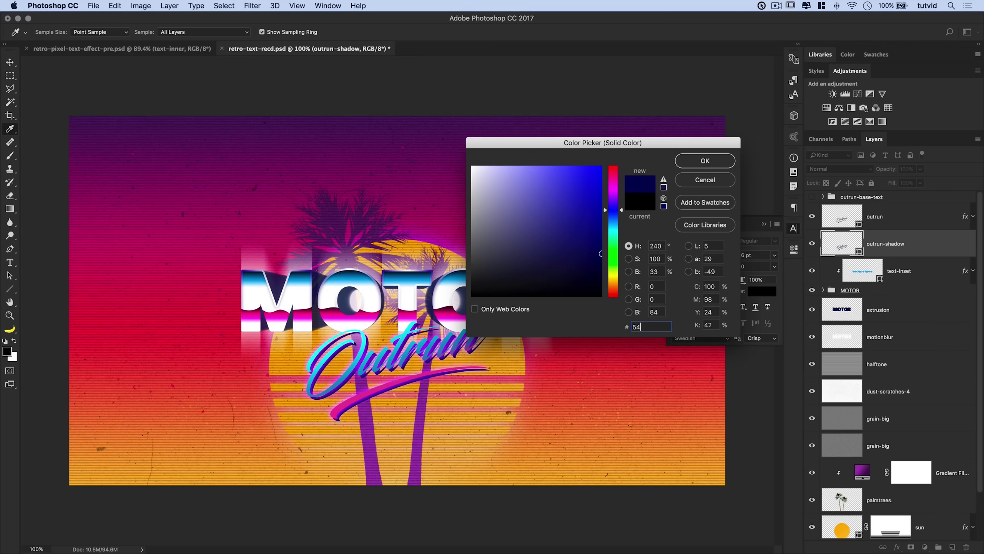
text(2270)
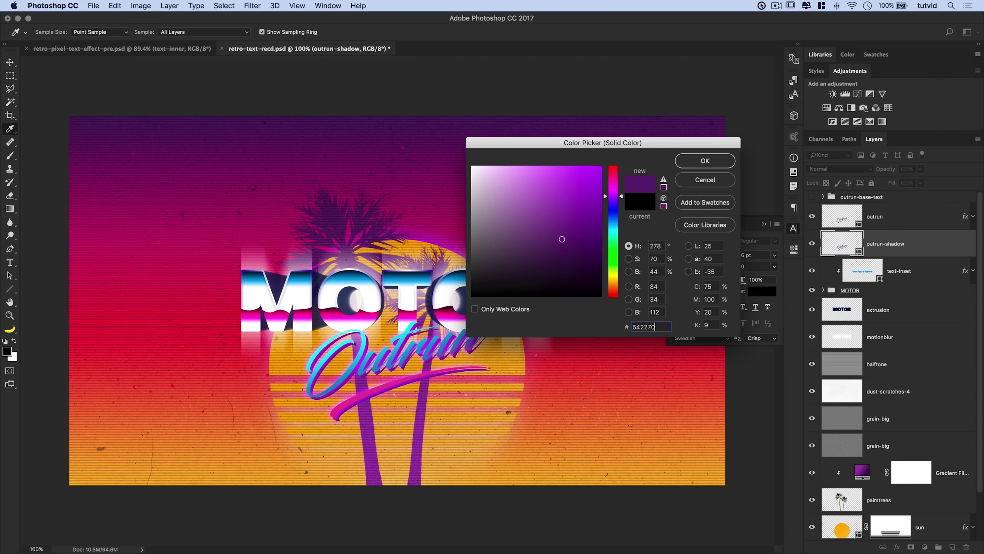
click(705, 161)
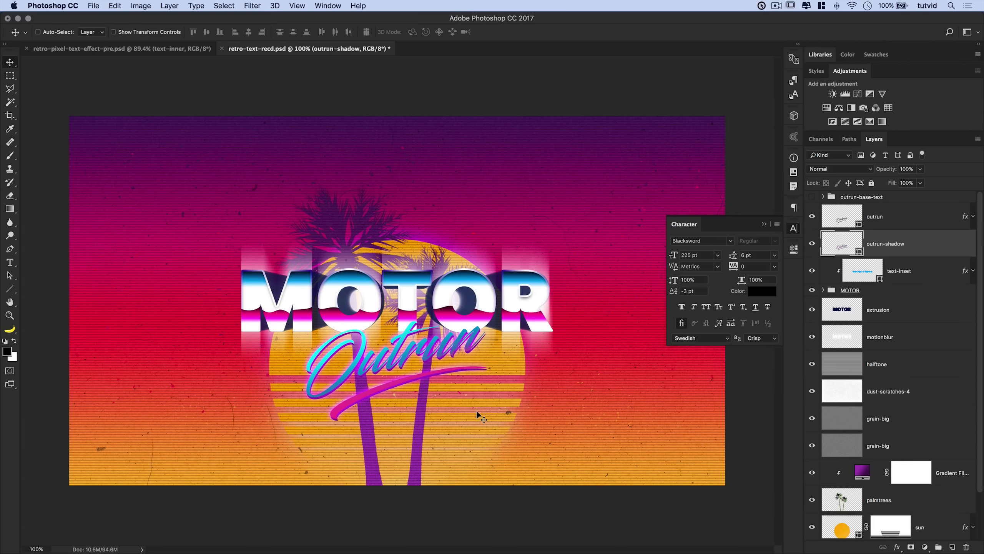
Step: Move the halftone, dust-scratches-4 and both grain-big layers above the outrun layer, directly beneath the outrun-base-text group
click(792, 229)
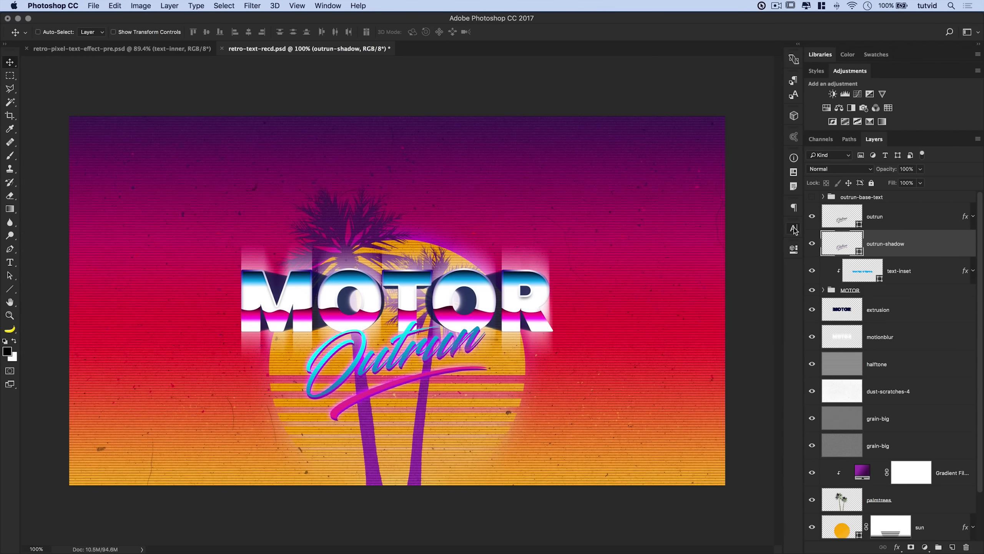
click(899, 218)
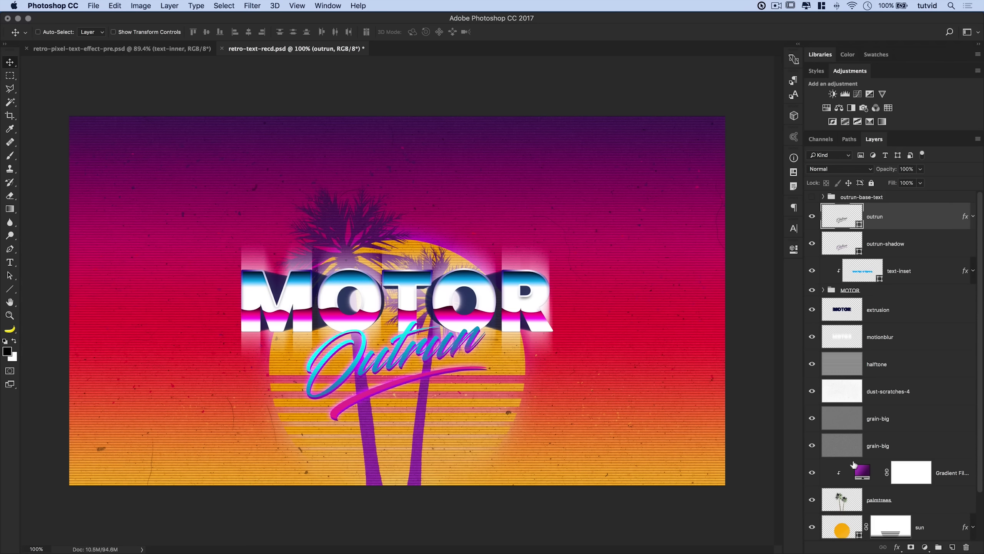
click(887, 364)
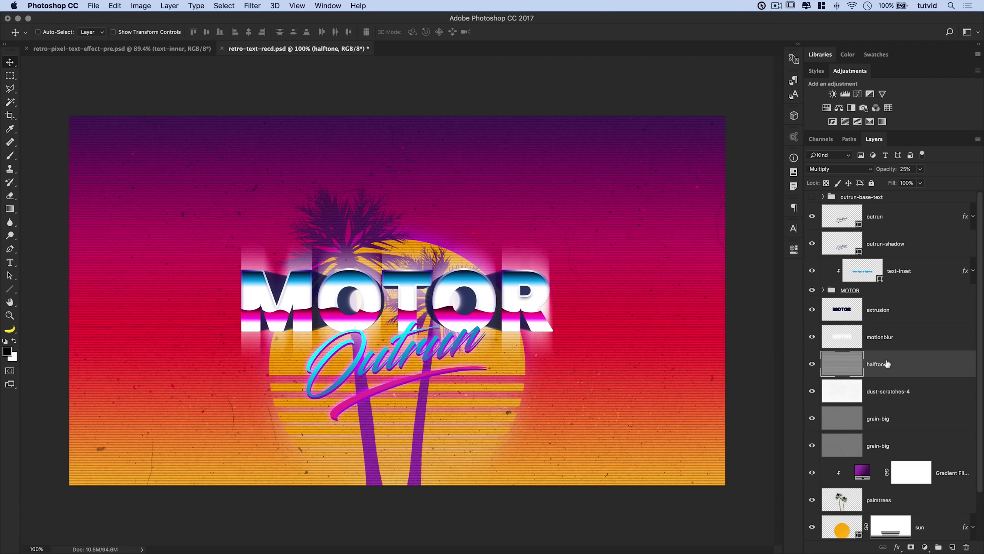
shift+click(920, 394)
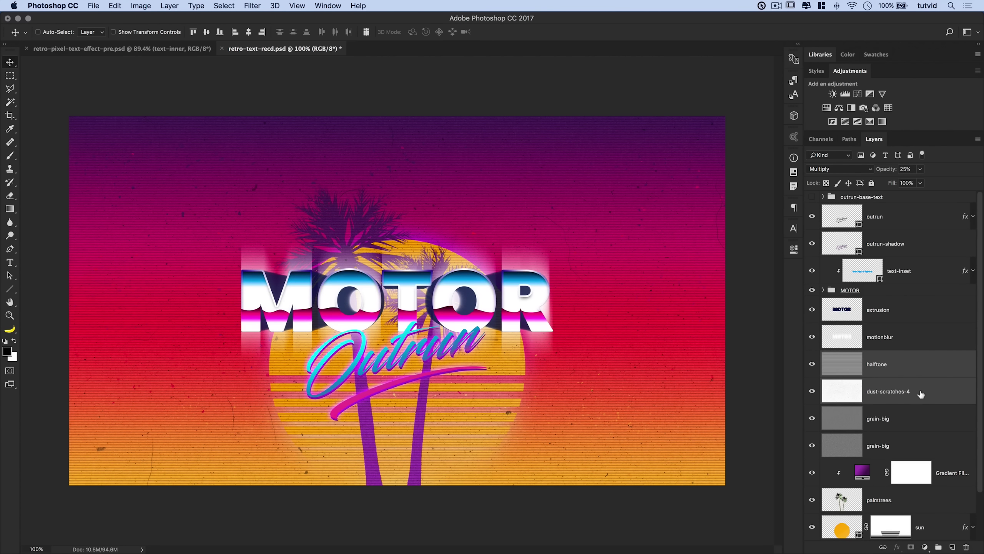
shift+click(912, 425)
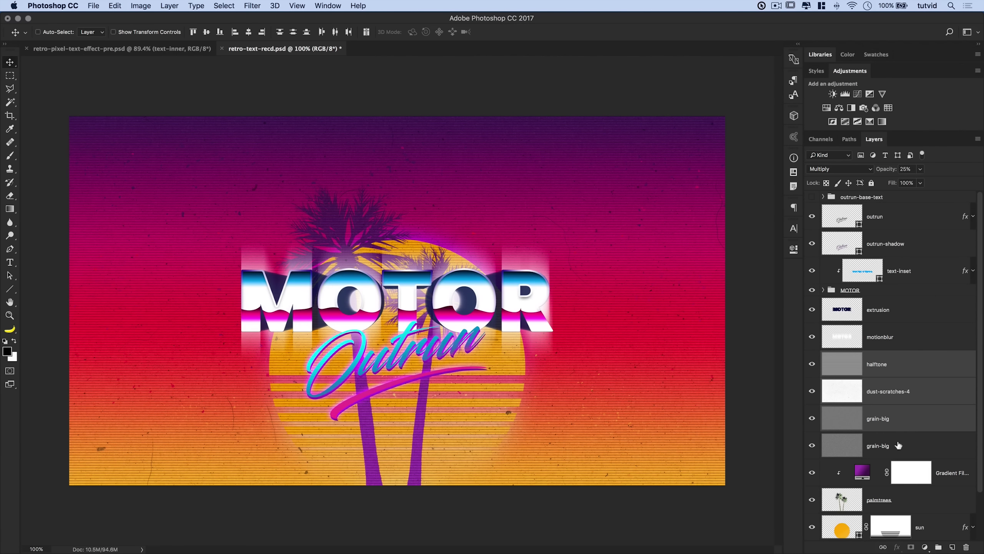
shift+click(898, 448)
drag(911, 367, 918, 214)
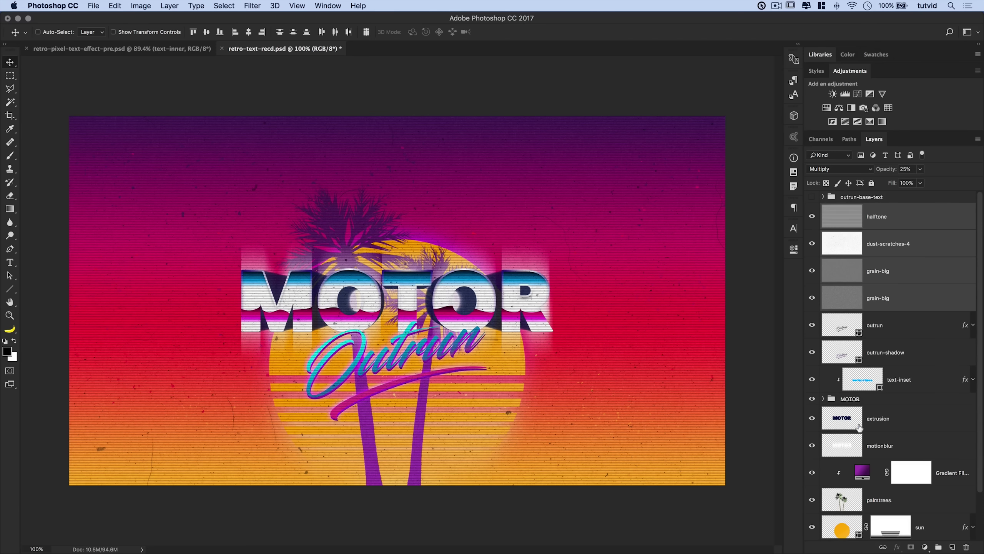
Step: Load the outlines of the outrun shape and all five MOTOR letters as one combined selection
click(931, 296)
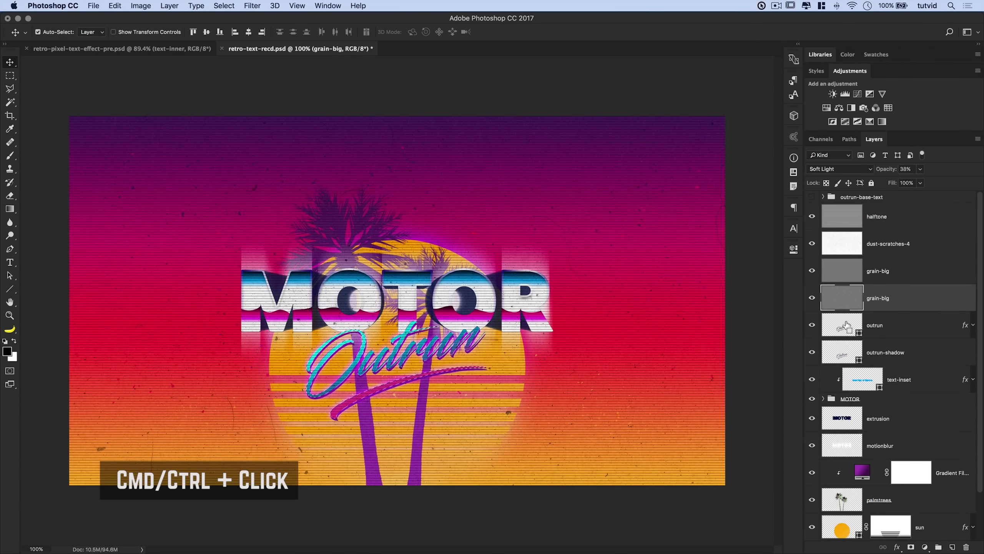
click(823, 399)
scroll(852, 411, down, 5)
scroll(854, 412, up, 5)
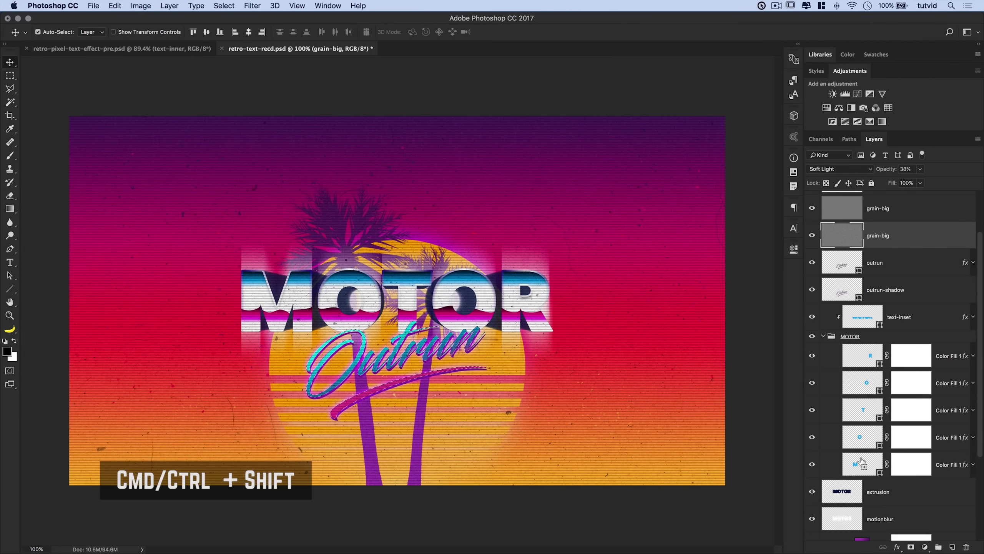
shift+super+click(865, 445)
shift+super+click(865, 411)
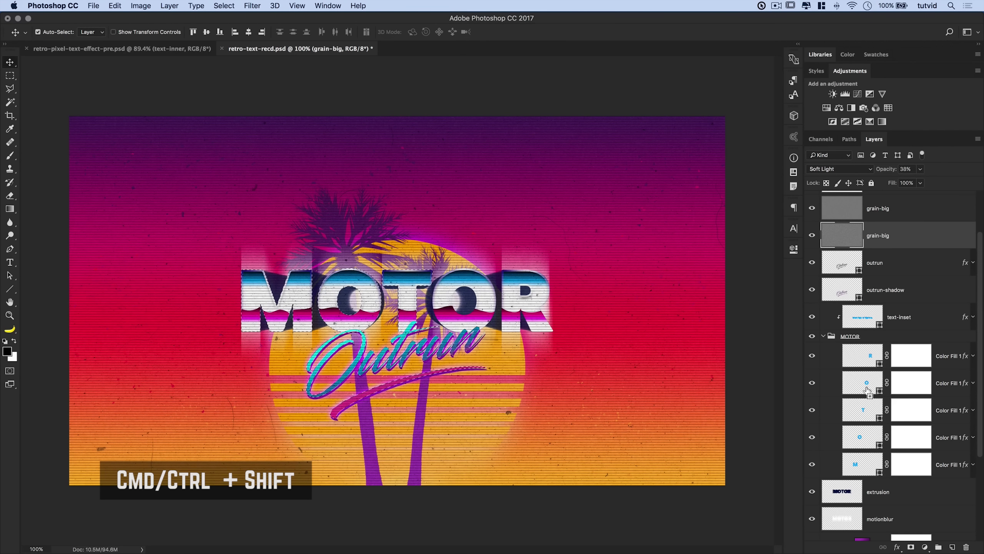
shift+super+click(867, 389)
shift+super+click(868, 365)
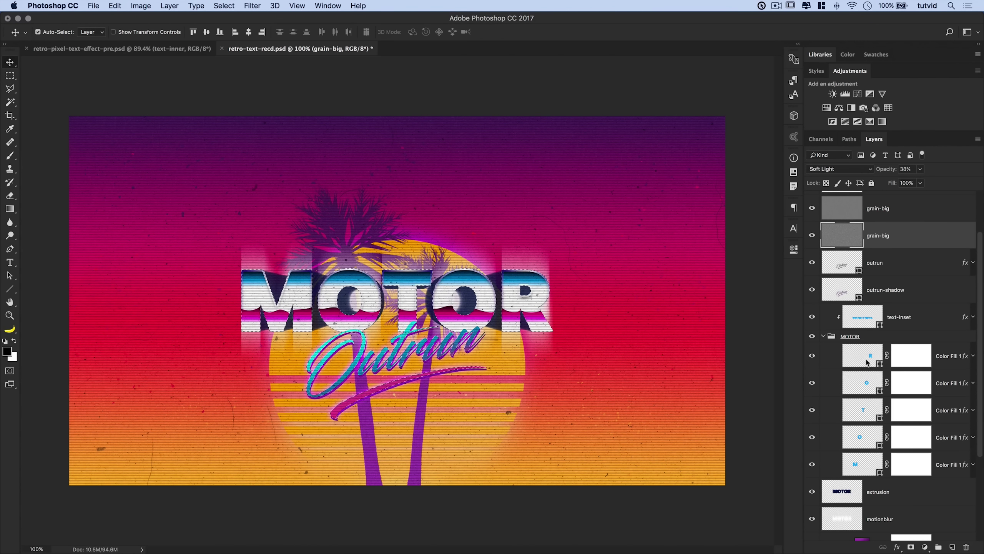
click(823, 335)
scroll(872, 297, up, 3)
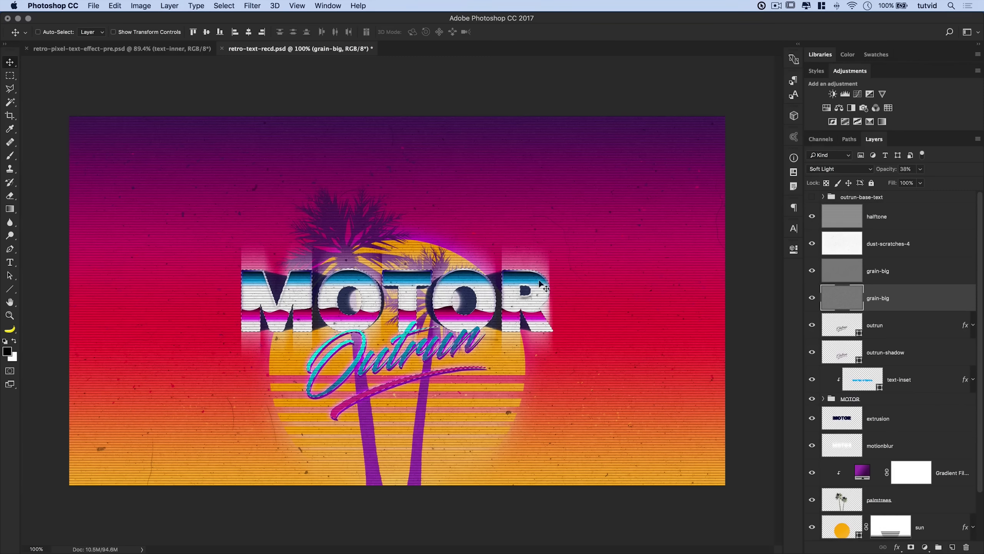
Step: Add a layer mask to the halftone layer that hides the selected lettering
click(906, 217)
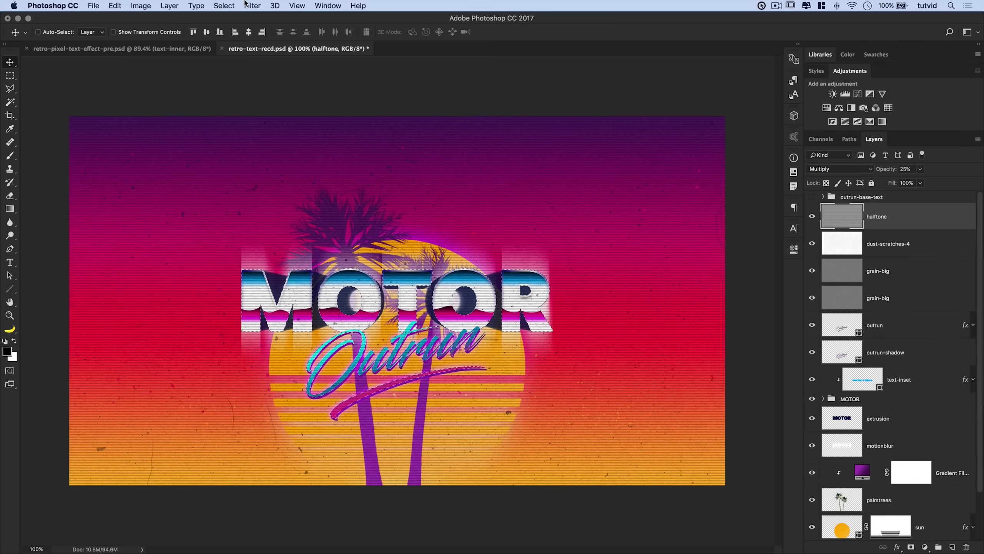
click(173, 5)
mouse_move(199, 172)
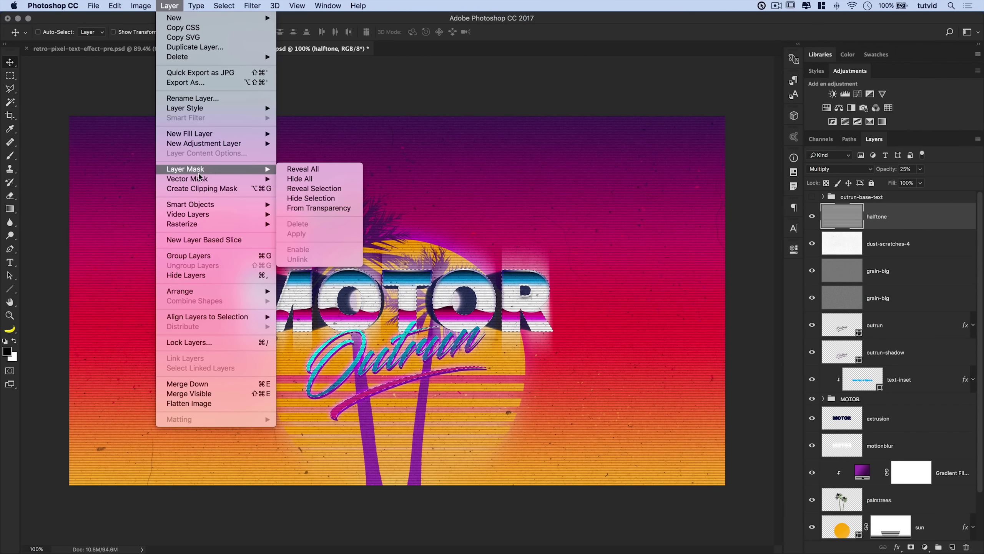
click(313, 198)
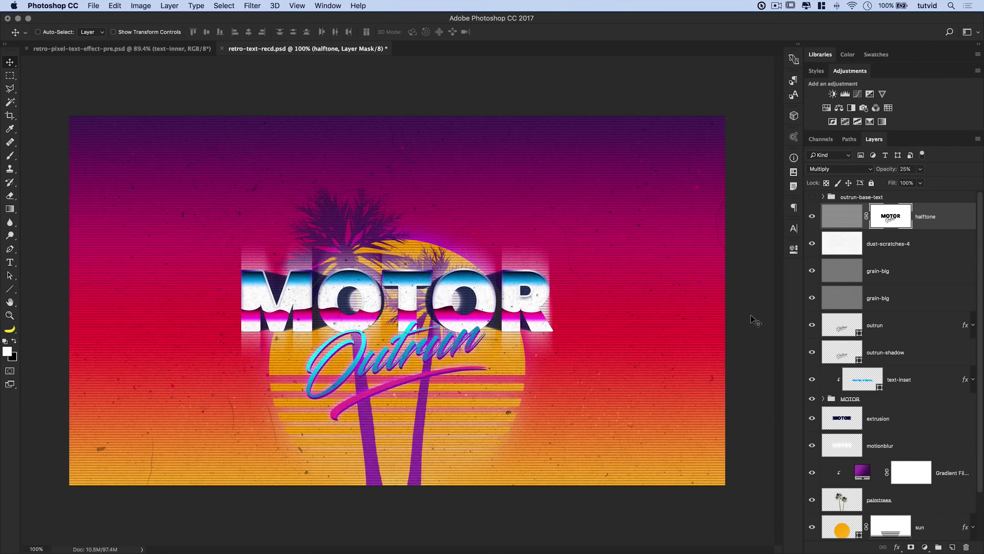
Step: Check the dust-scratches-4 layer's effect and copy the halftone layer's mask onto it
click(814, 246)
click(813, 246)
drag(888, 221, 891, 242)
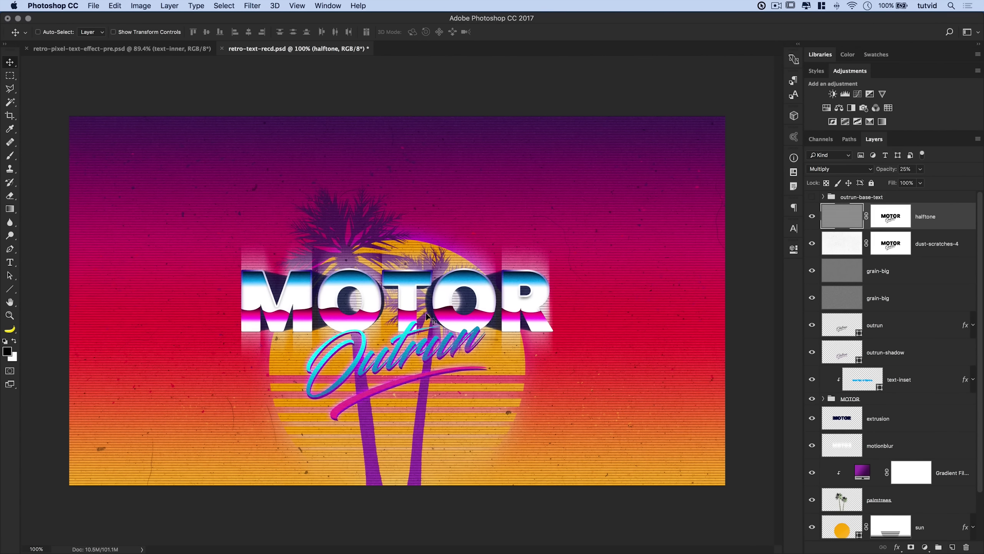
Step: Select the lower grain-big layer
click(895, 279)
click(898, 296)
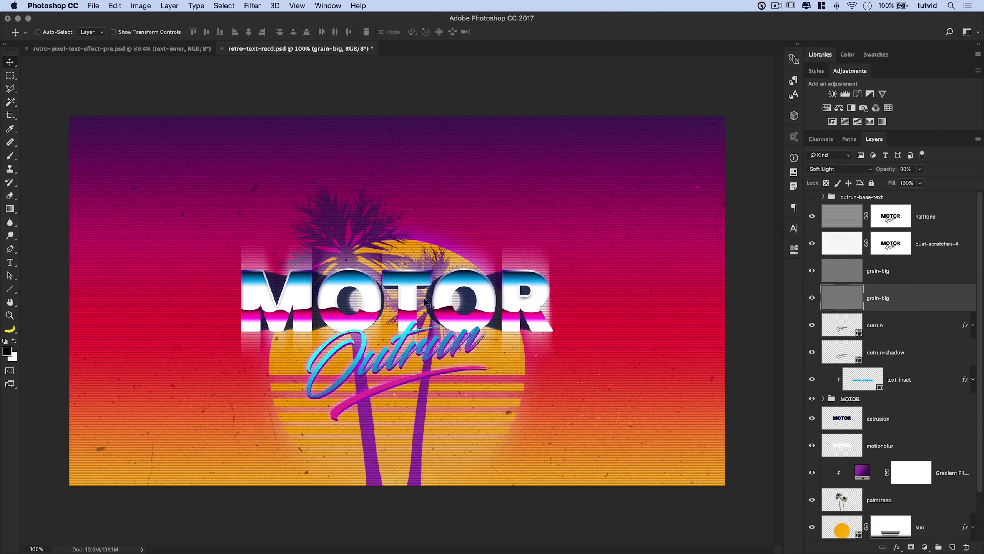